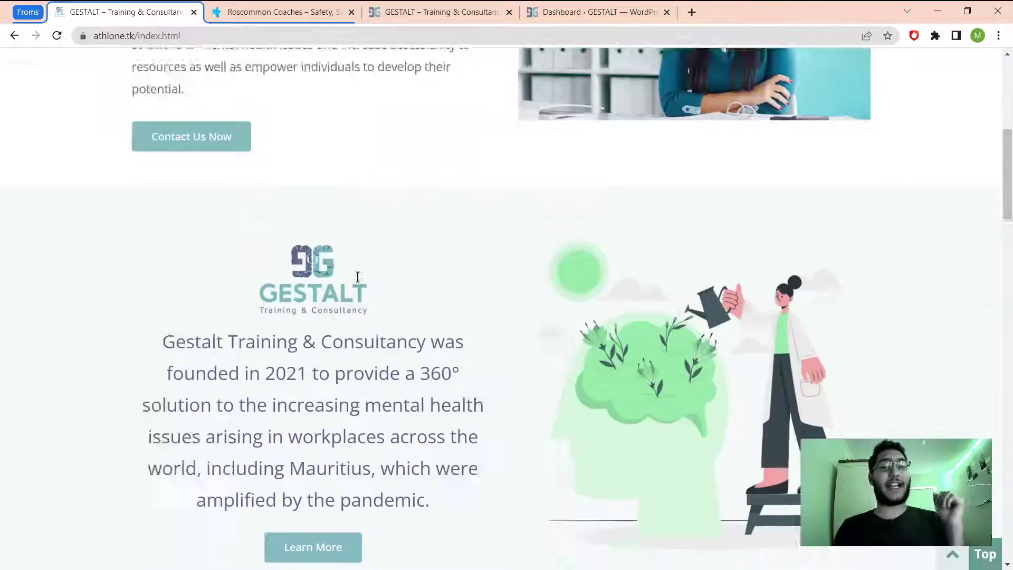
Open the GESTALT Contact page and scroll to its name, email, subject and message form.
scroll(358, 276, "up", 6)
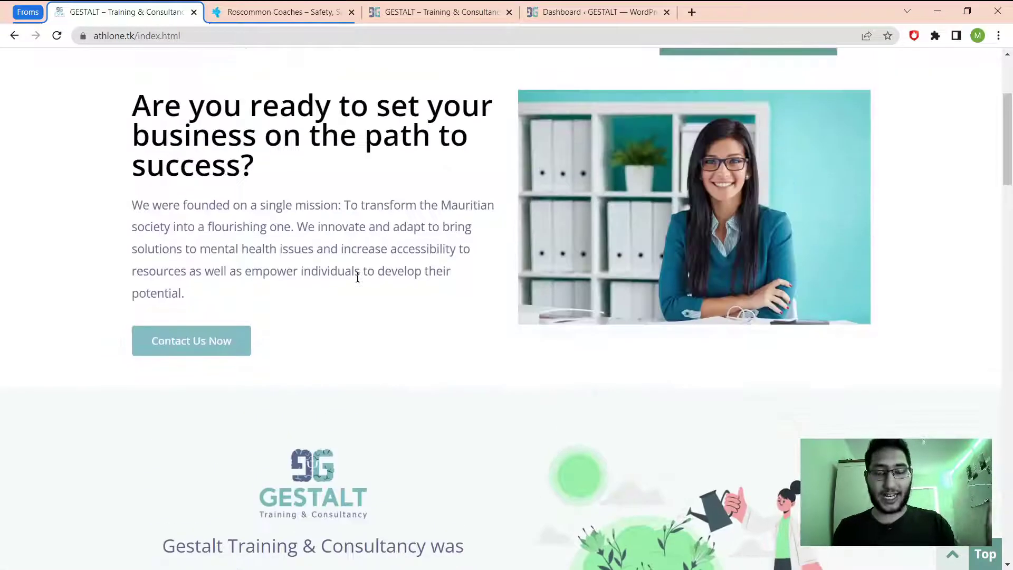
scroll(359, 278, "up", 4)
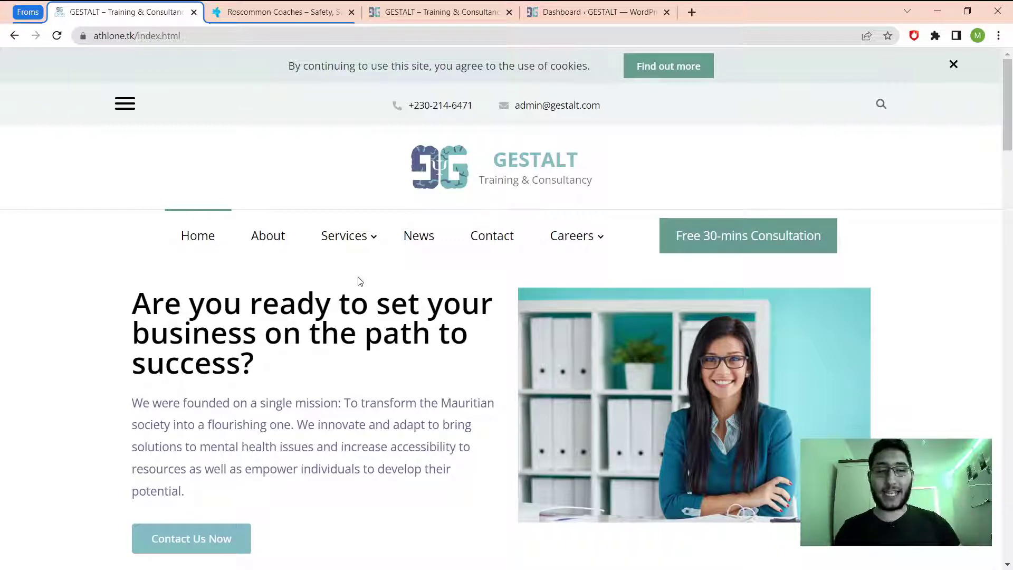
left_click(496, 238)
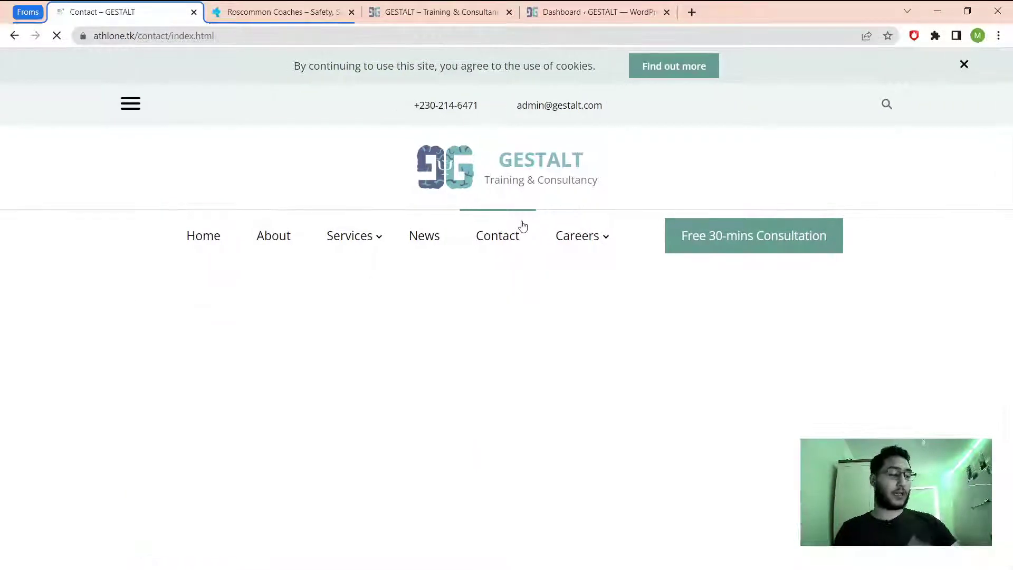
scroll(654, 248, "down", 3)
scroll(648, 244, "down", 7)
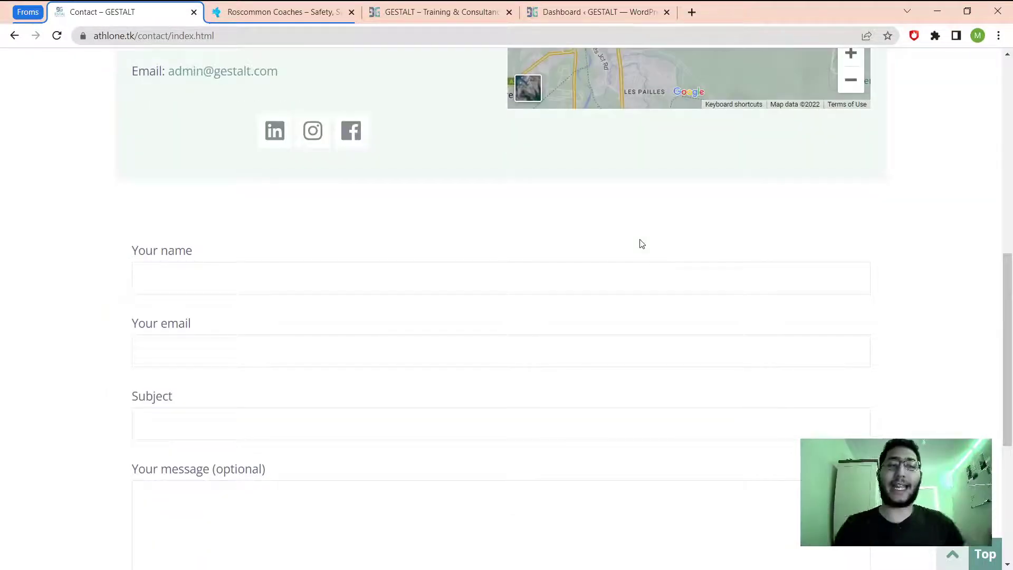
scroll(639, 240, "down", 5)
scroll(598, 240, "up", 2)
scroll(116, 256, "up", 1)
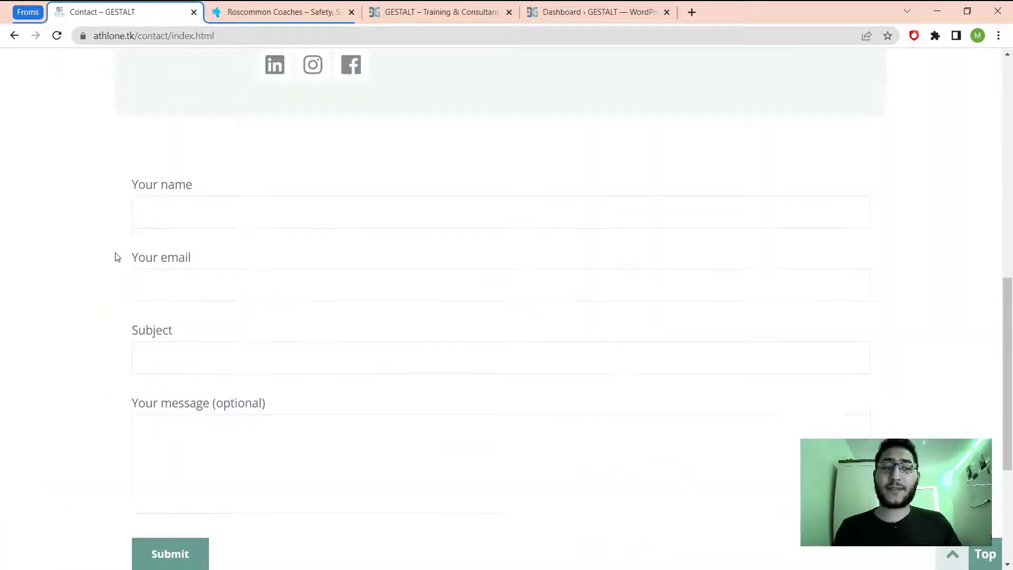
scroll(186, 238, "down", 4)
scroll(163, 178, "up", 2)
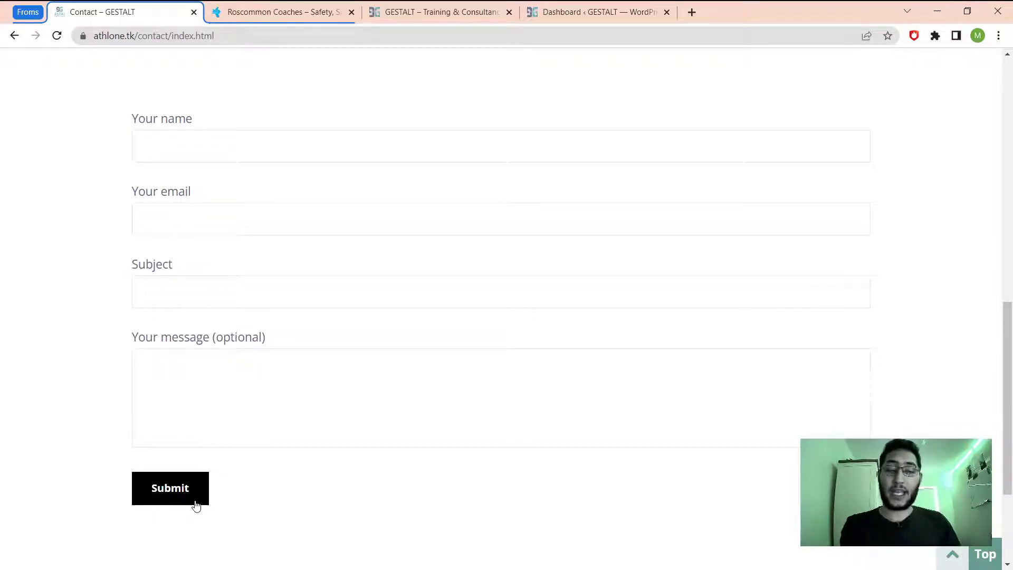
left_click(243, 10)
Open the Roscommon Coaches Coach Hire booking page via Book Now.
scroll(594, 372, "up", 5)
scroll(594, 372, "up", 10)
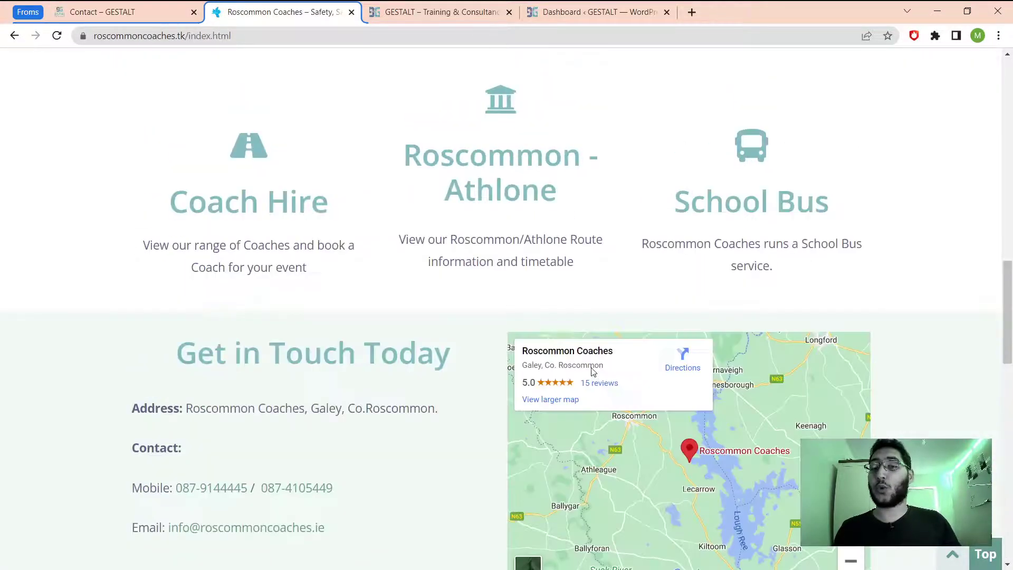
scroll(389, 394, "up", 10)
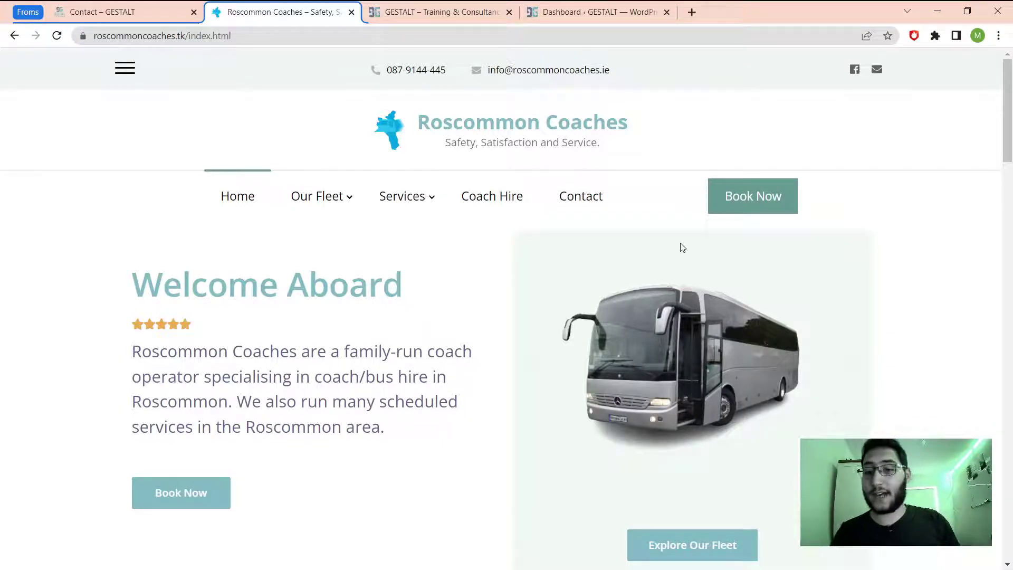
left_click(783, 187)
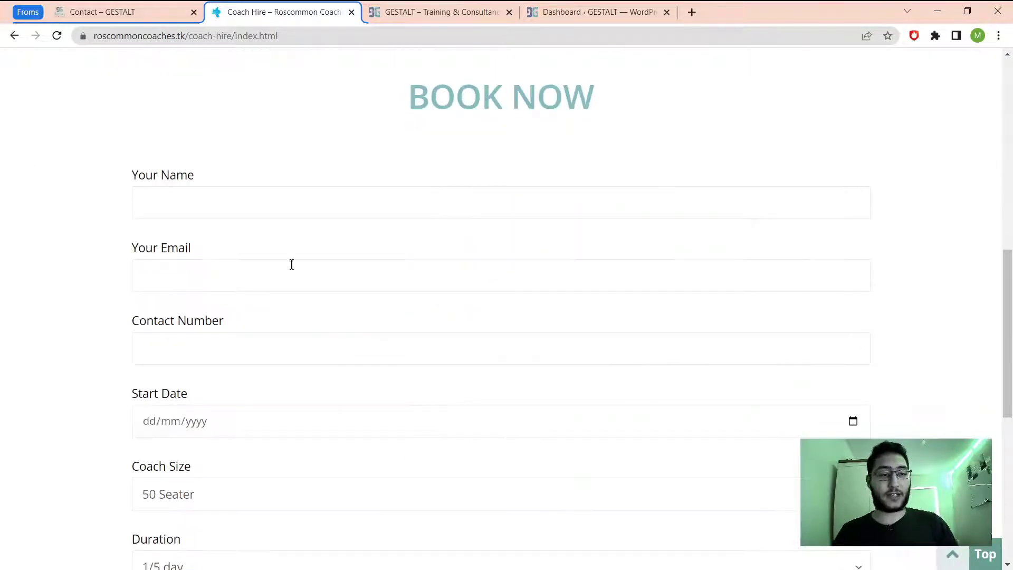
scroll(228, 359, "down", 2)
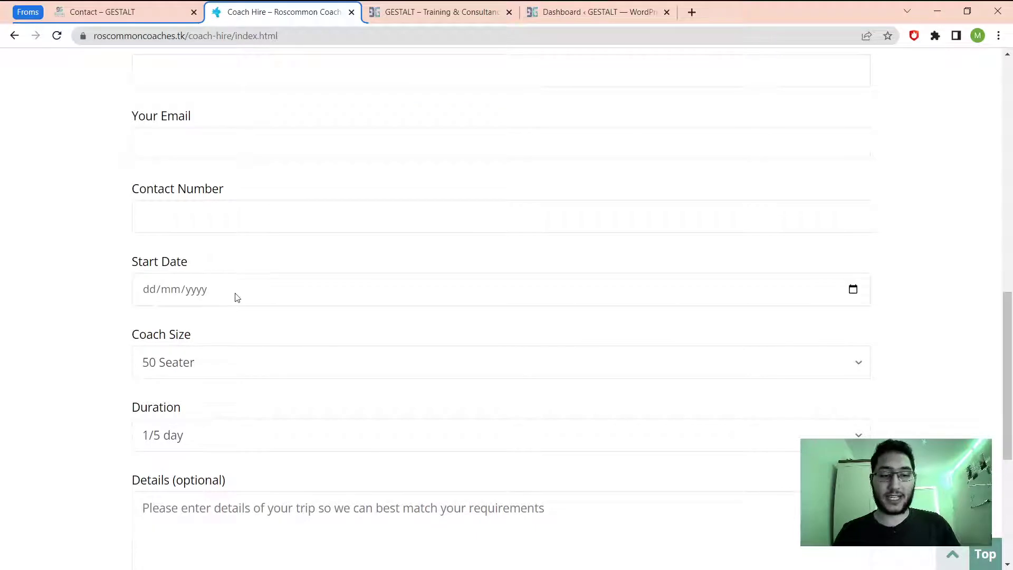
Try the Start Date, Contact Number, Coach Size and Duration booking fields, then return to the top.
left_click(236, 298)
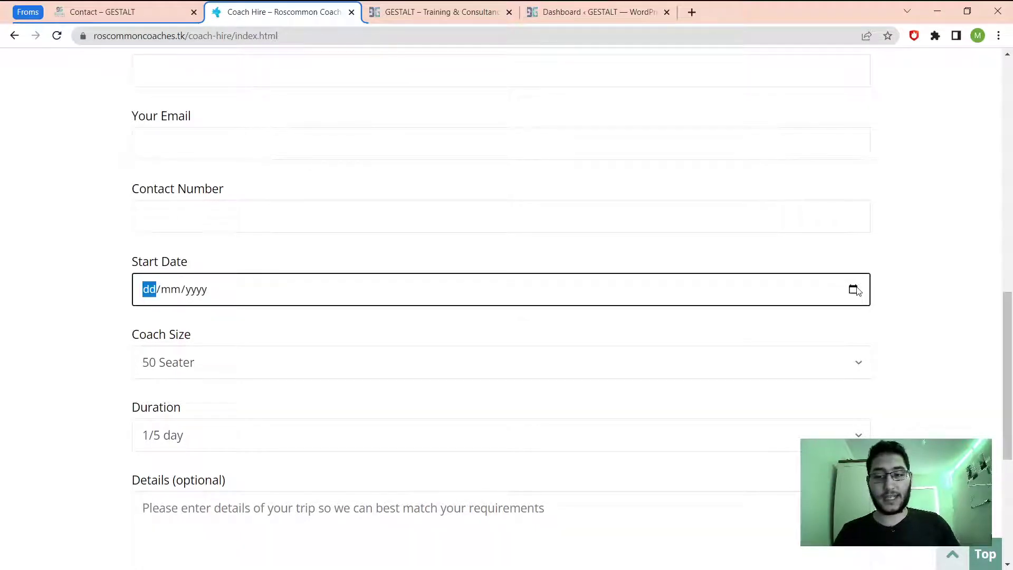
left_click(797, 226)
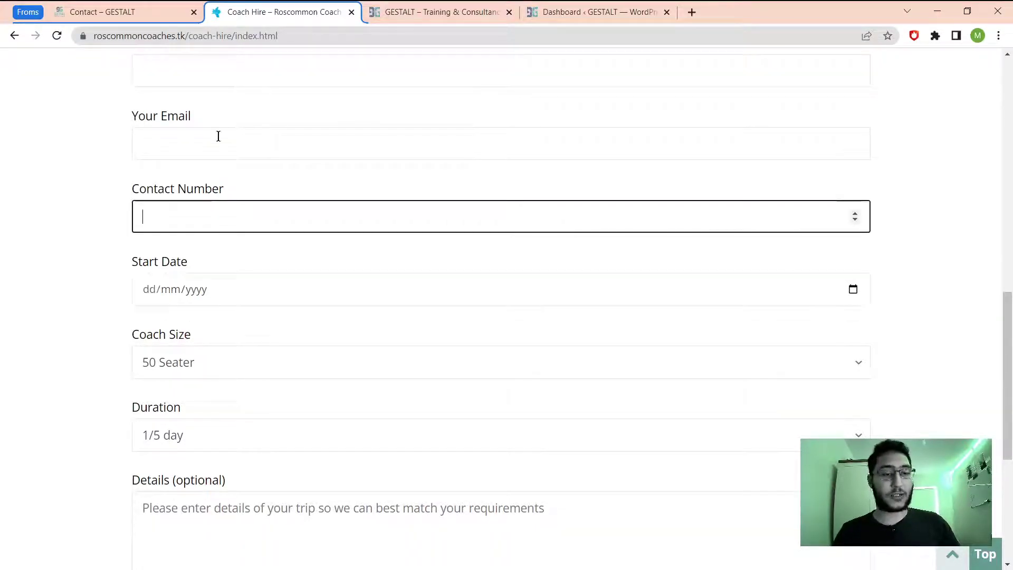
scroll(190, 443, "down", 2)
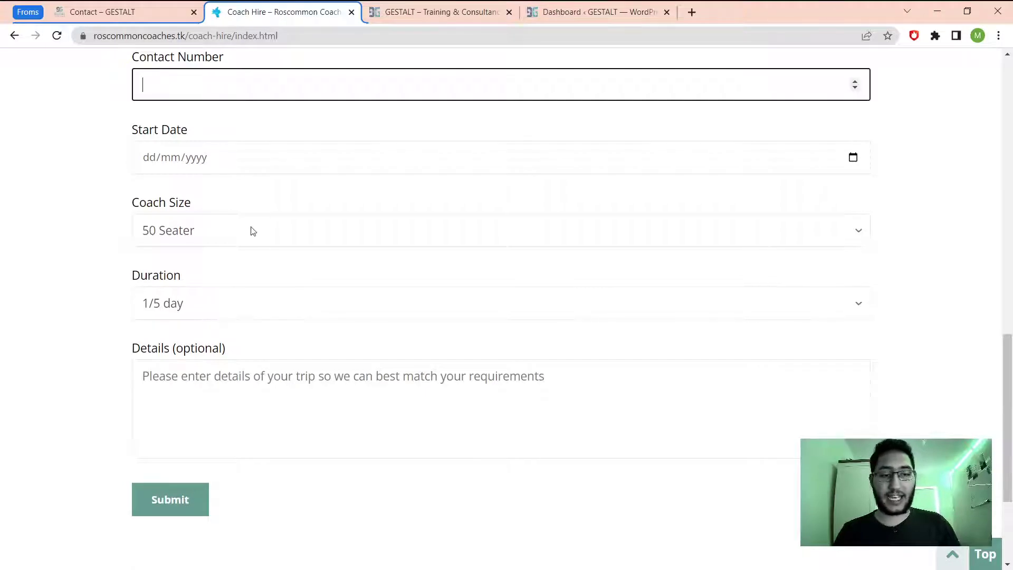
left_click(253, 232)
key("Tab")
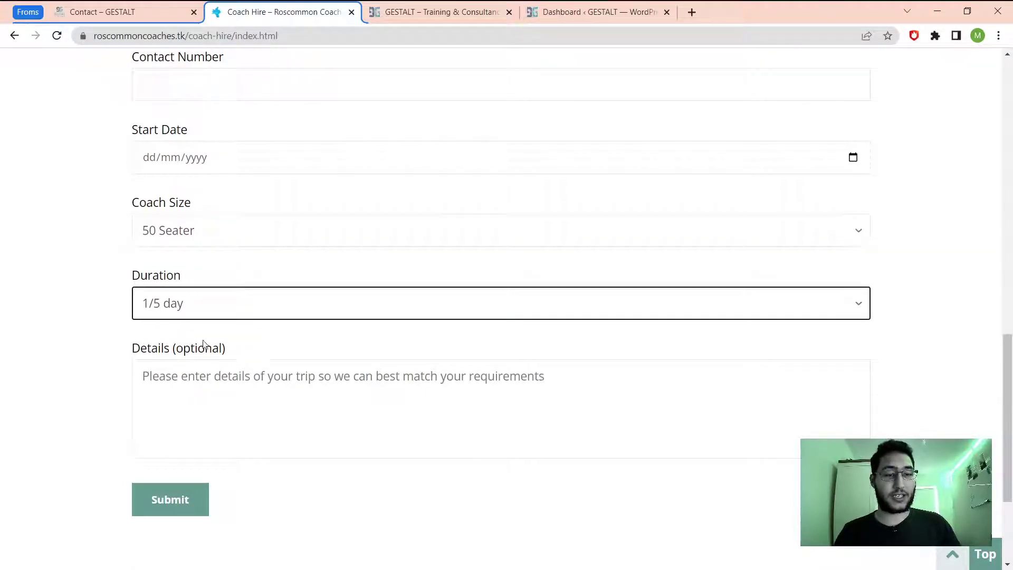
left_click(88, 323)
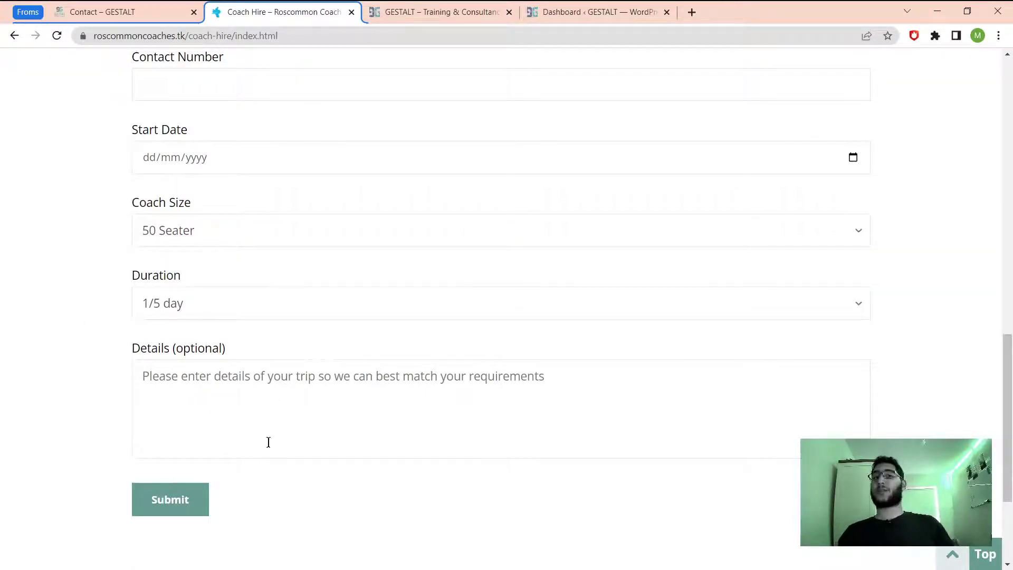
scroll(464, 454, "up", 7)
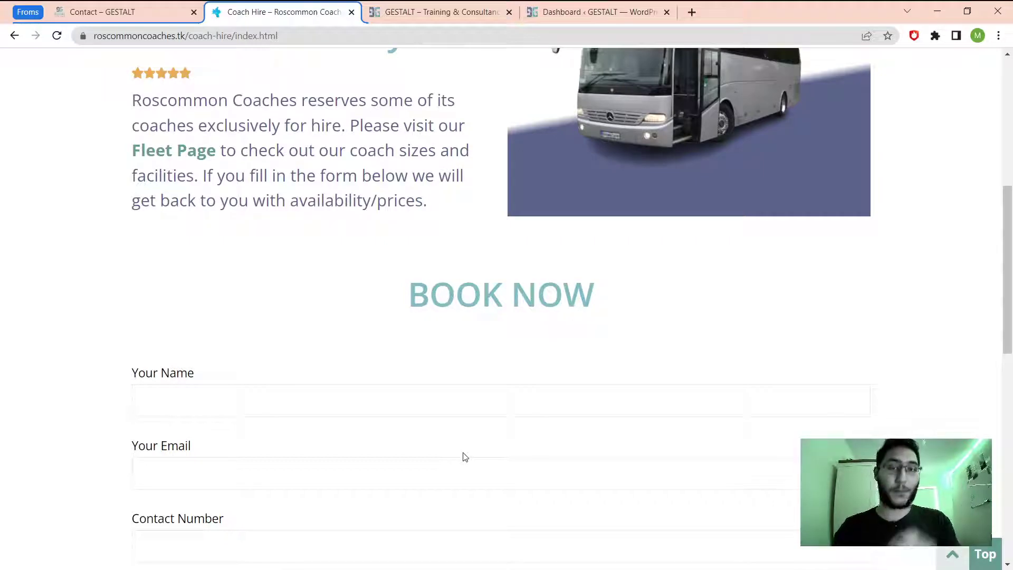
scroll(465, 457, "up", 6)
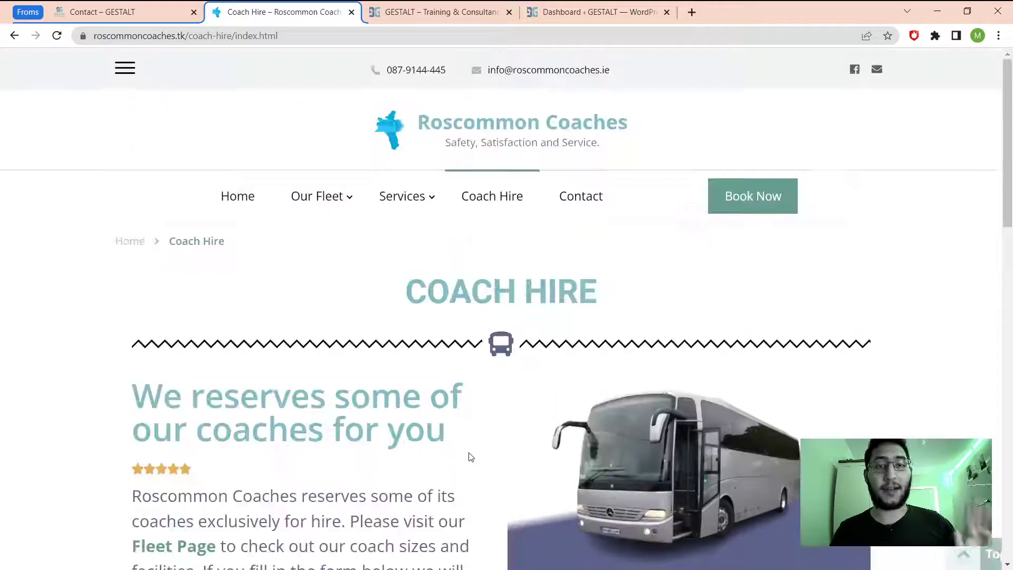
left_click(426, 12)
View the near-empty Contact page, then replace contact/ with wp-admin in the address.
scroll(480, 176, "up", 15)
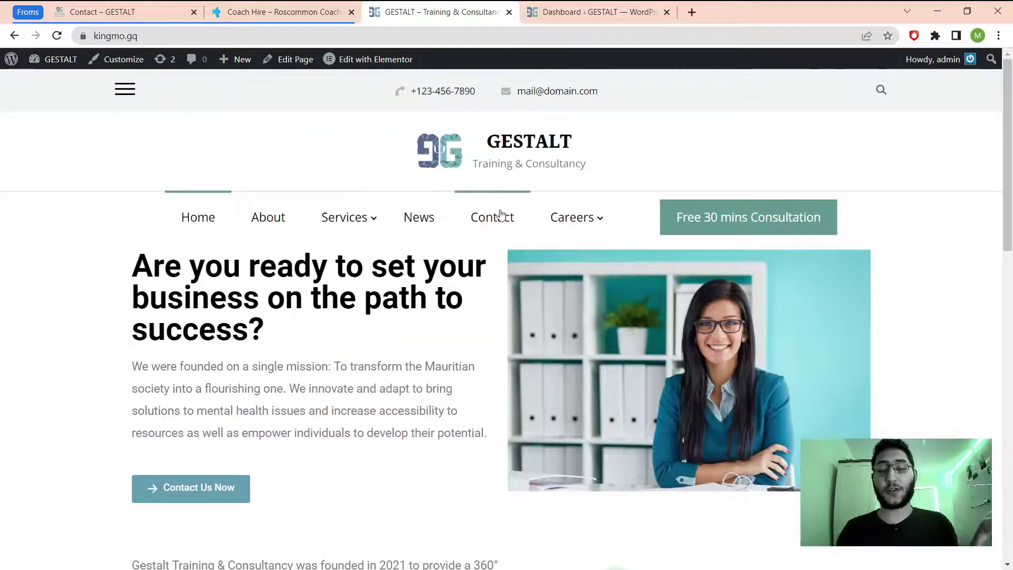
left_click(498, 217)
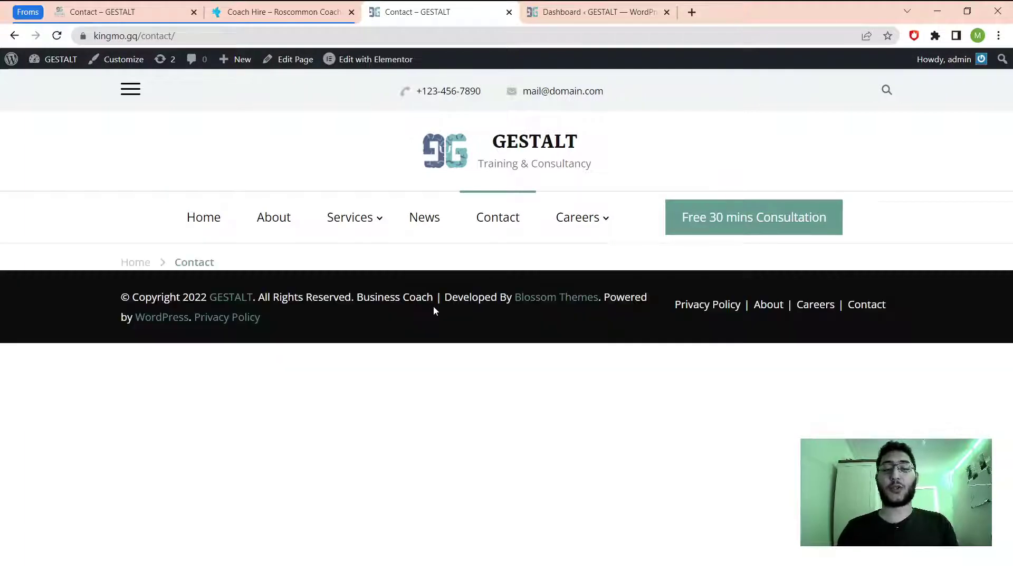
mouse_move(42, 62)
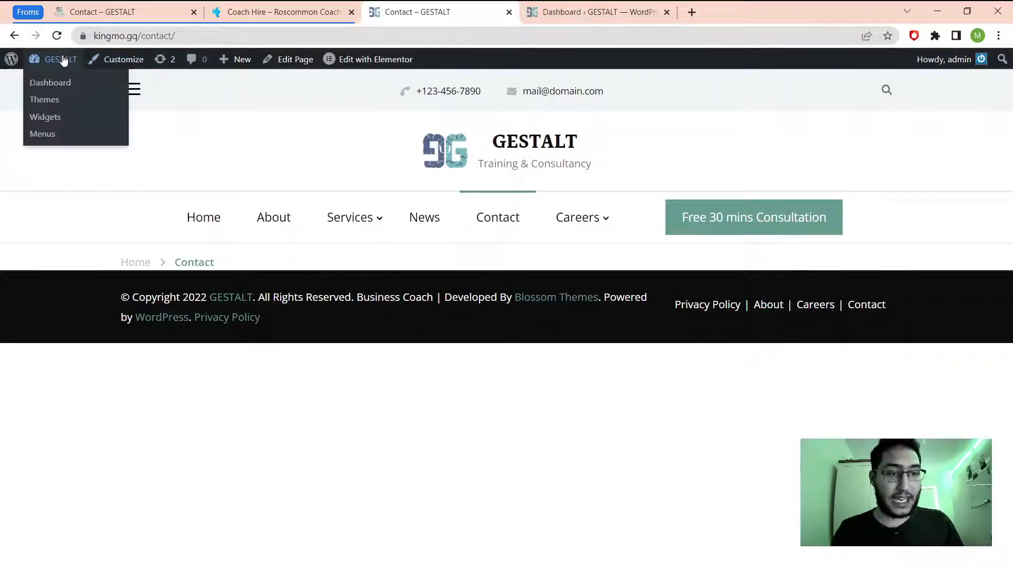
left_click_drag(138, 36, 177, 36)
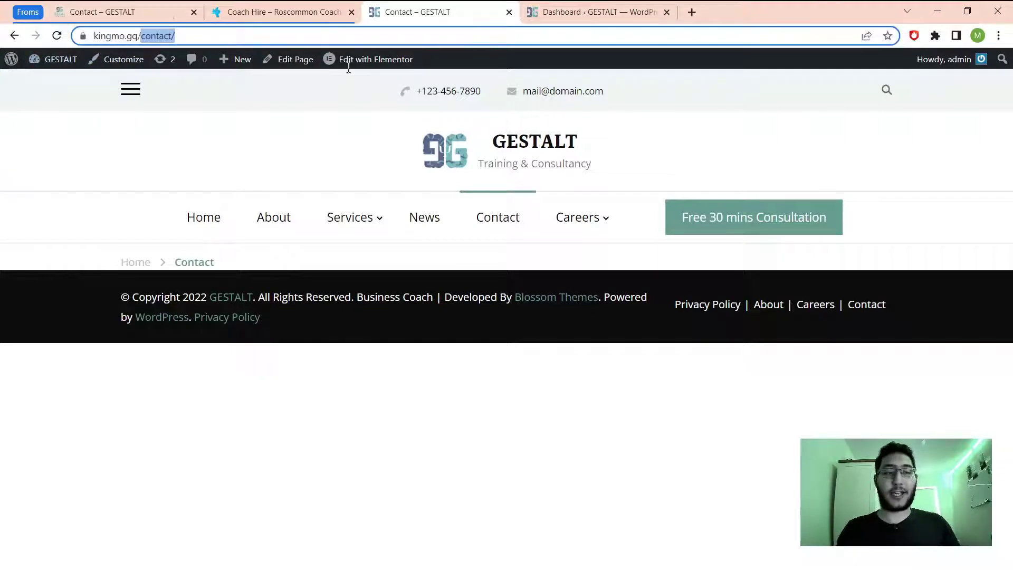
key("BackSpace")
type("wp")
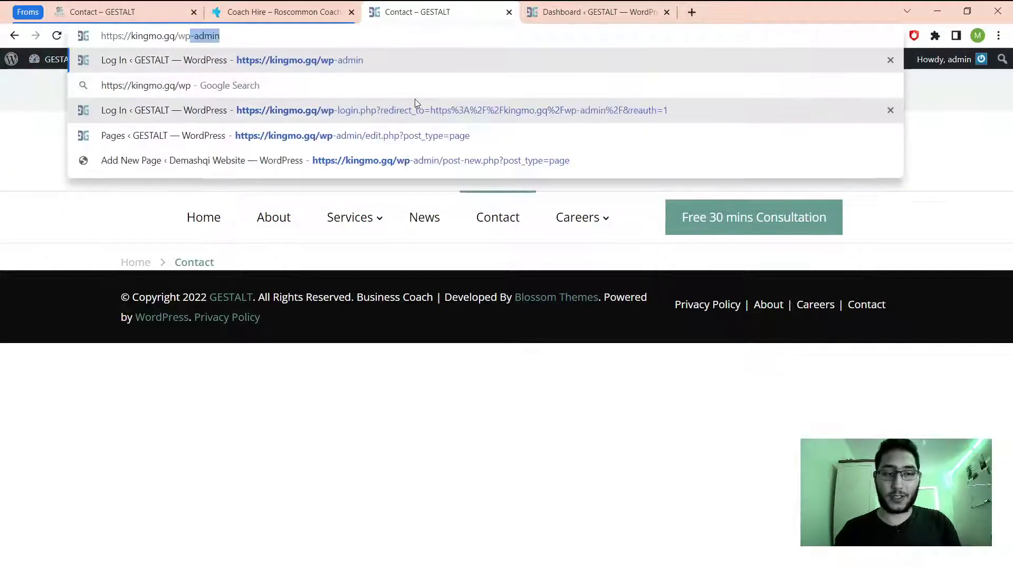
key("Return")
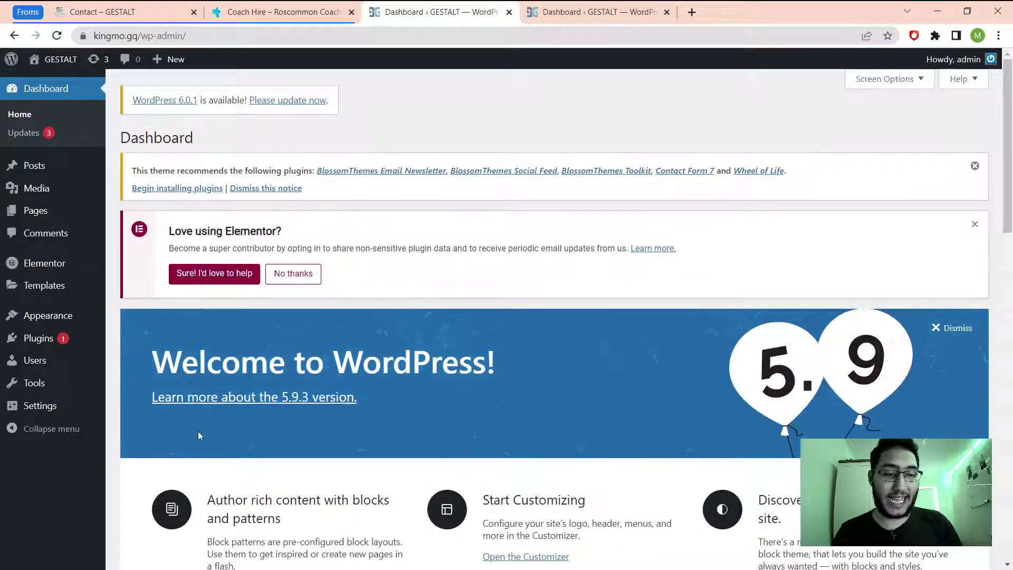
mouse_move(64, 341)
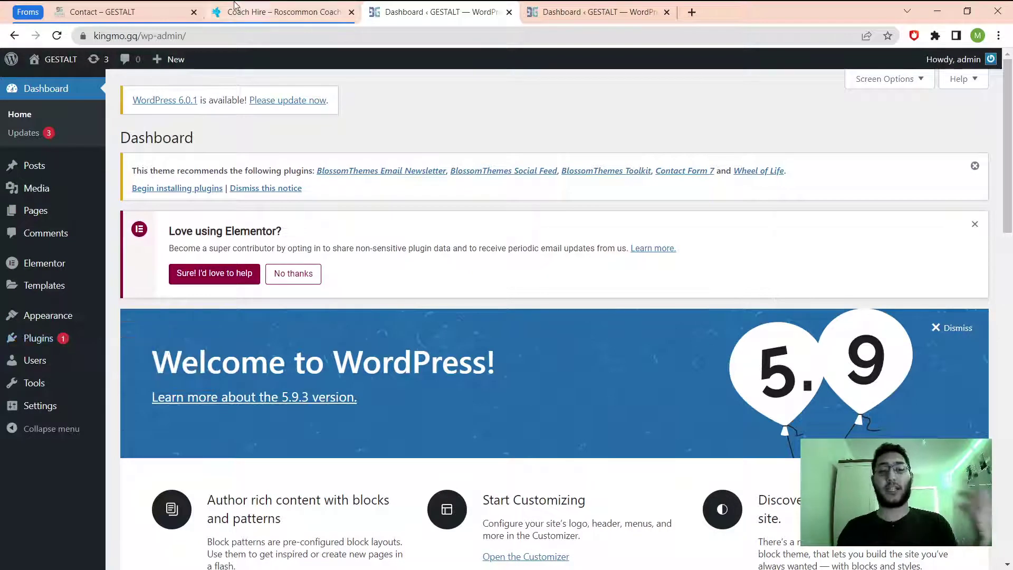
left_click(124, 8)
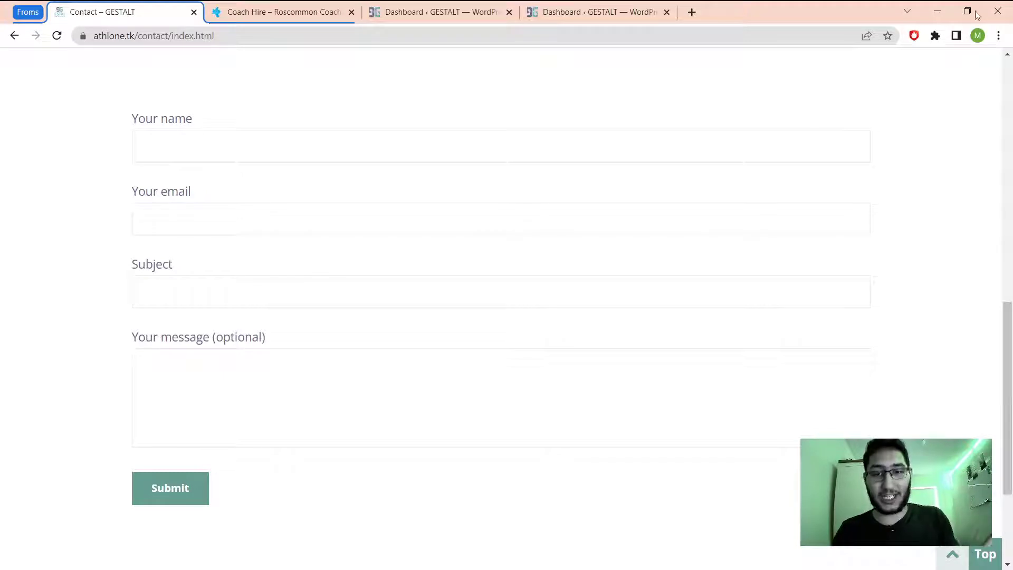
left_click(468, 12)
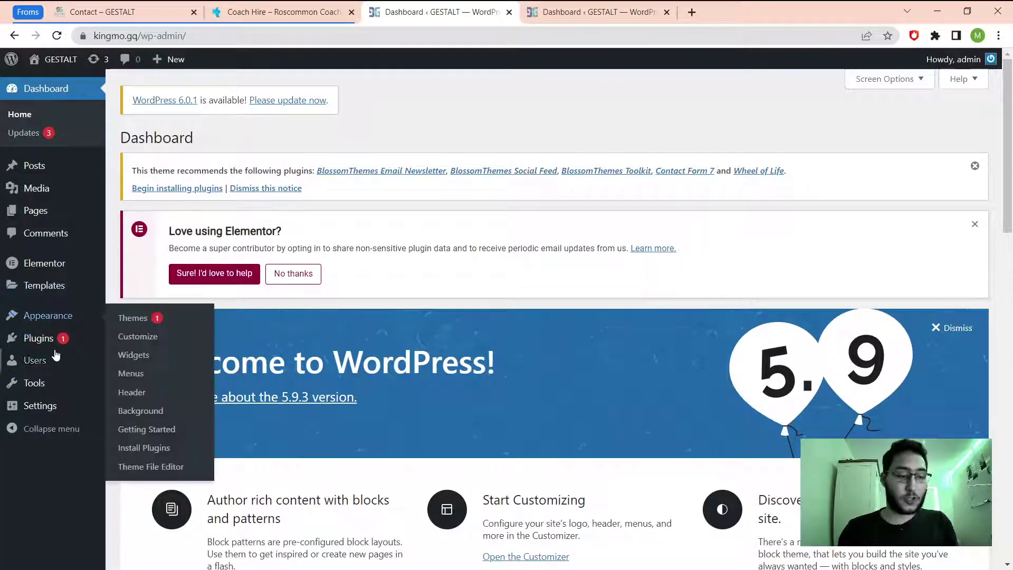
mouse_move(47, 339)
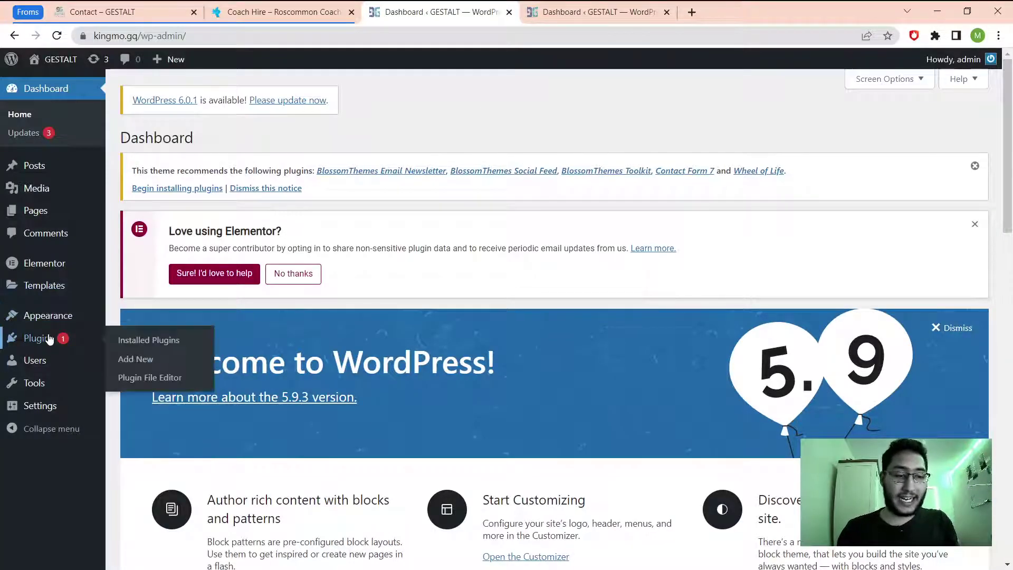
Install and activate Contact Form 7 from the Popular plugins list.
left_click(138, 365)
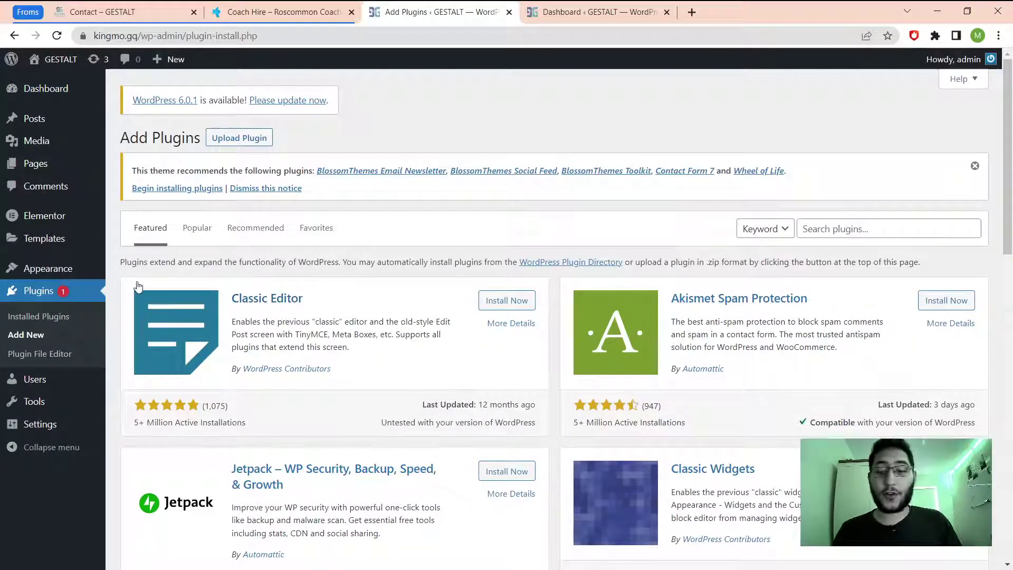
left_click(198, 237)
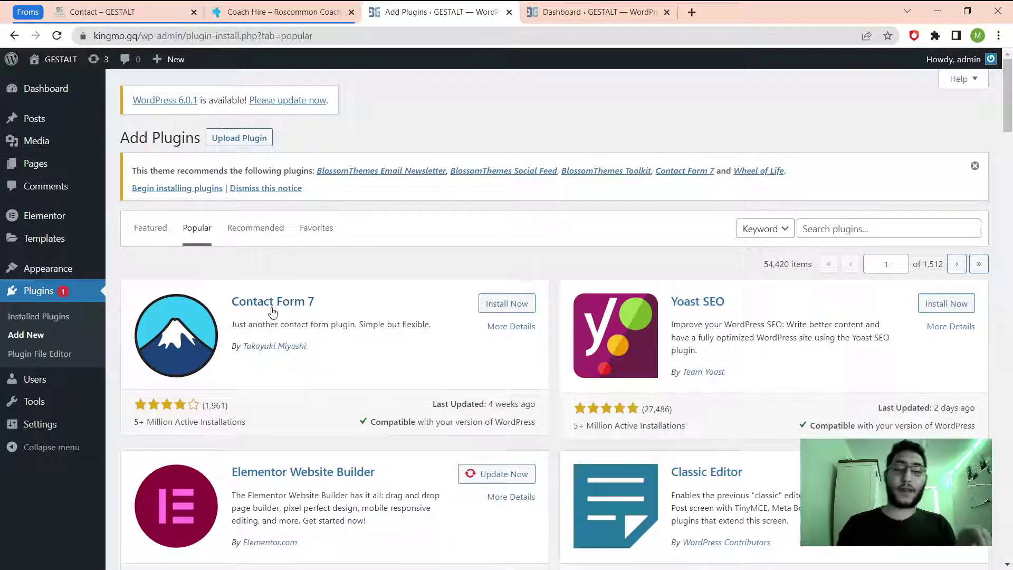
left_click(501, 309)
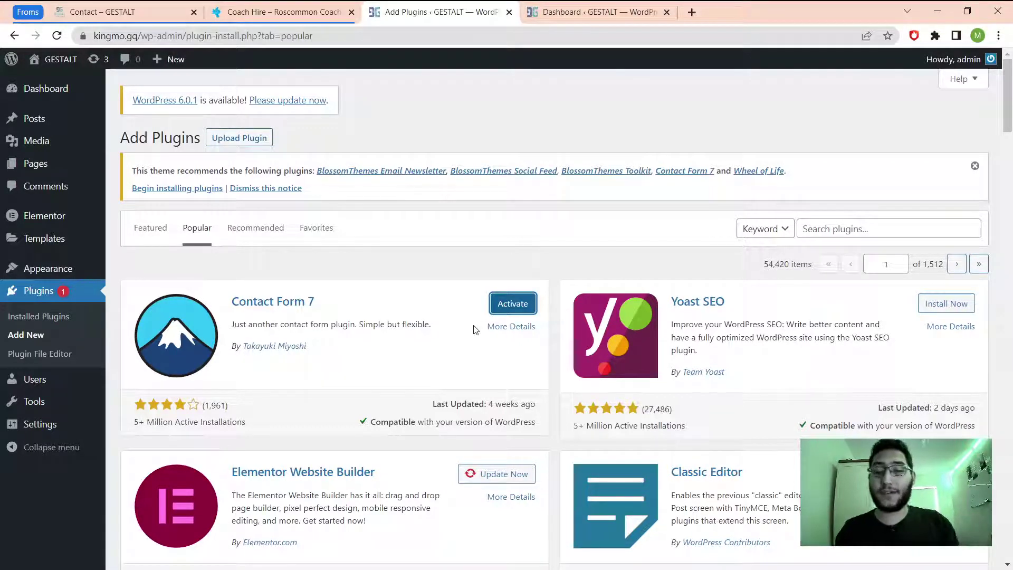
left_click(531, 303)
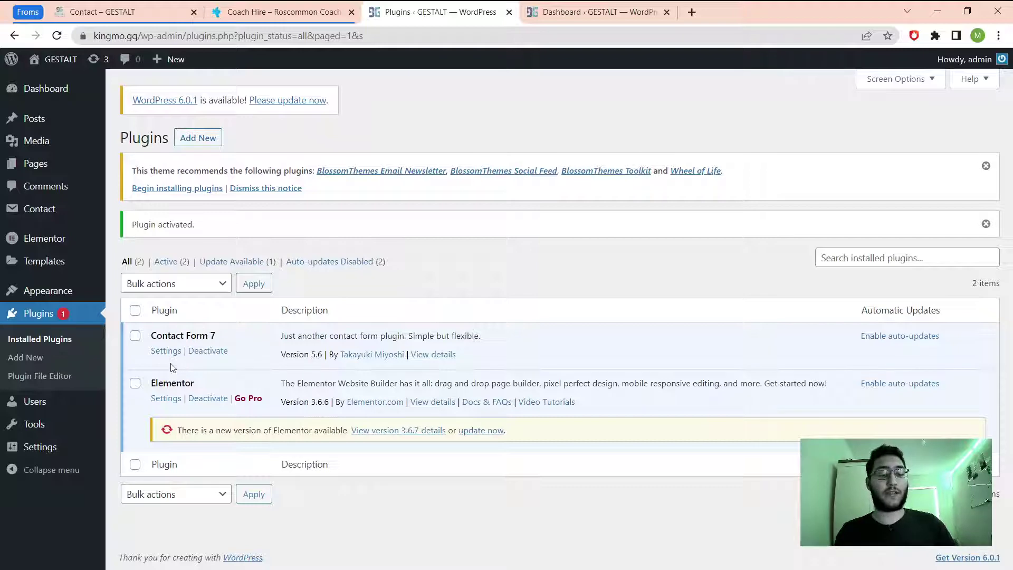
left_click(165, 351)
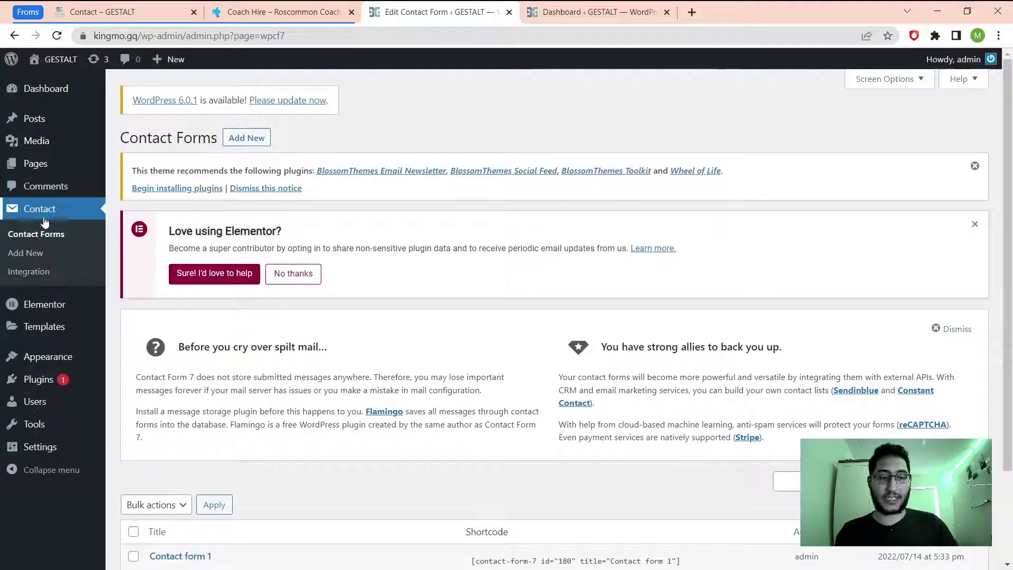
Start a new contact form using Add New under the Contact menu.
scroll(322, 459, "down", 2)
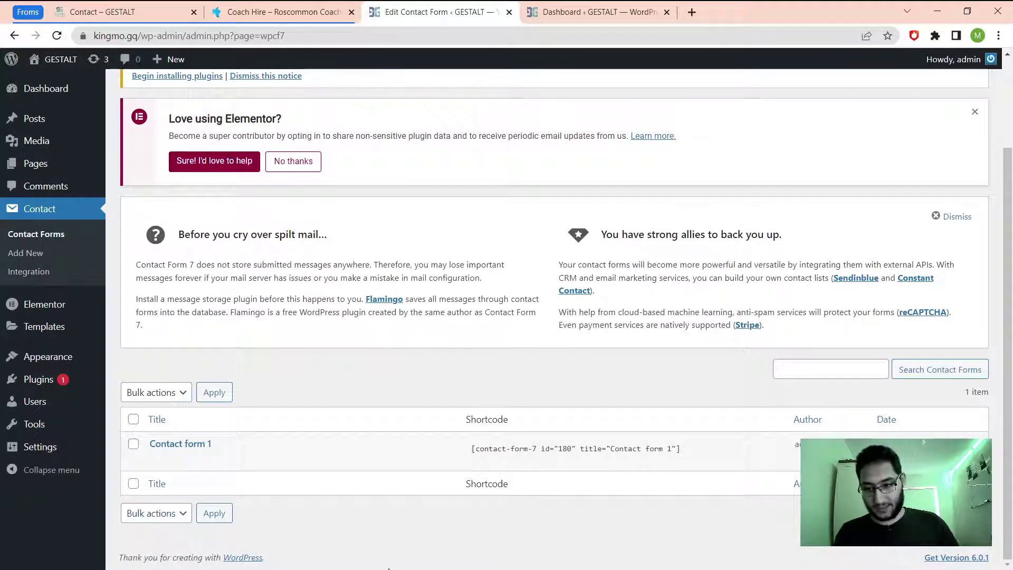
left_click(19, 254)
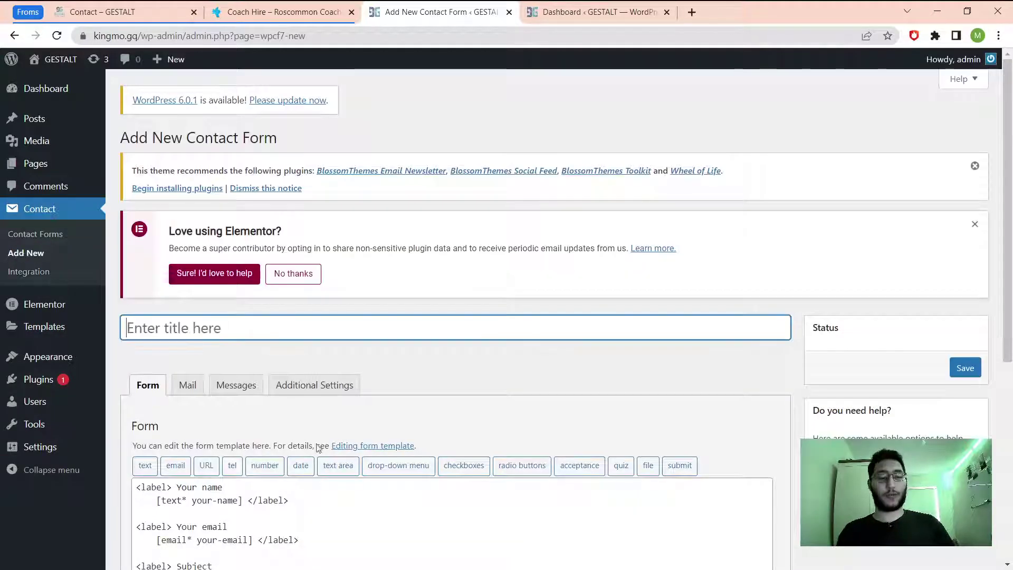
Enter 'Contact Page Form' as the new form's title.
scroll(401, 494, "down", 5)
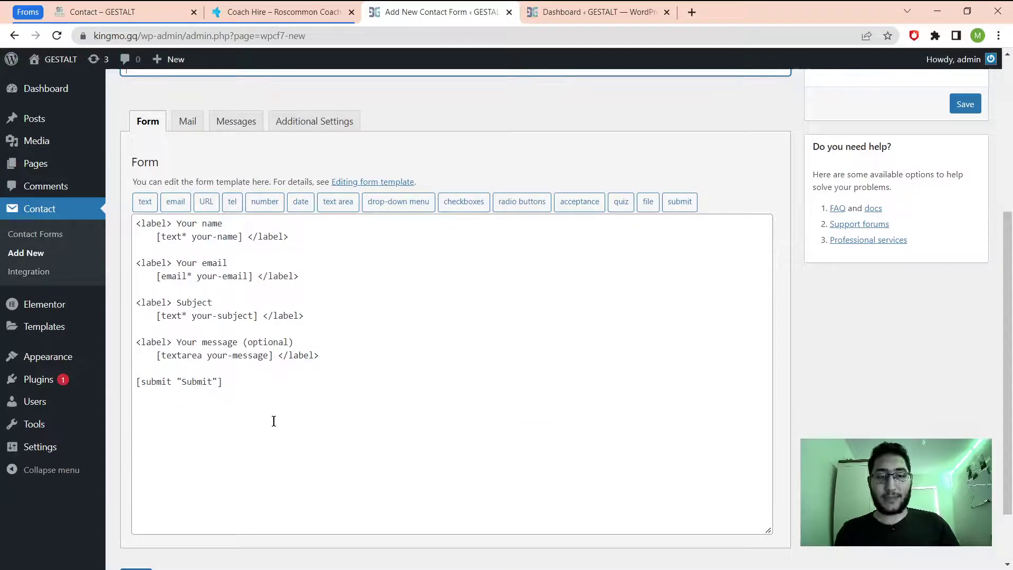
scroll(493, 439, "up", 4)
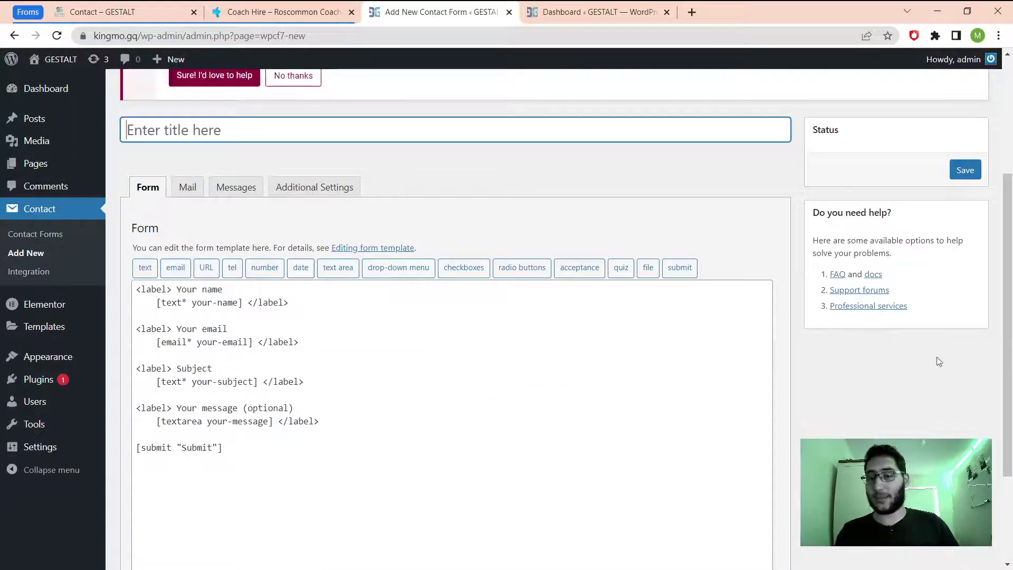
left_click(239, 136)
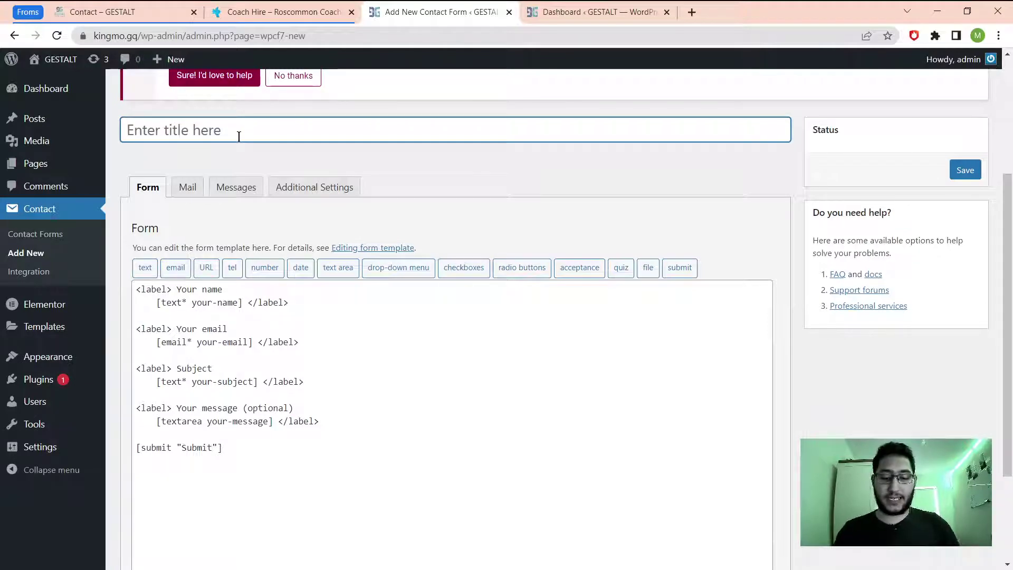
type("Con")
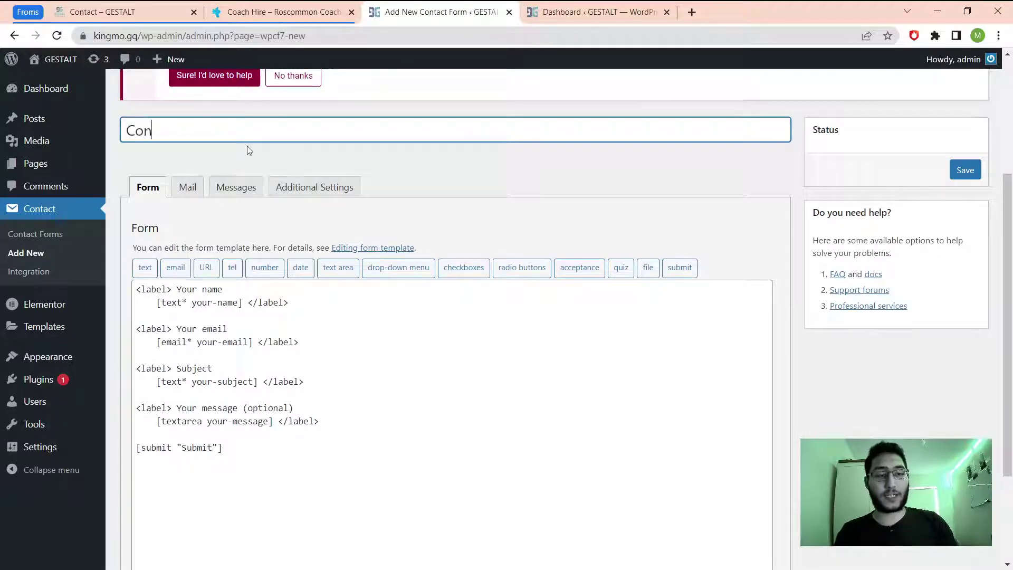
type("tact ")
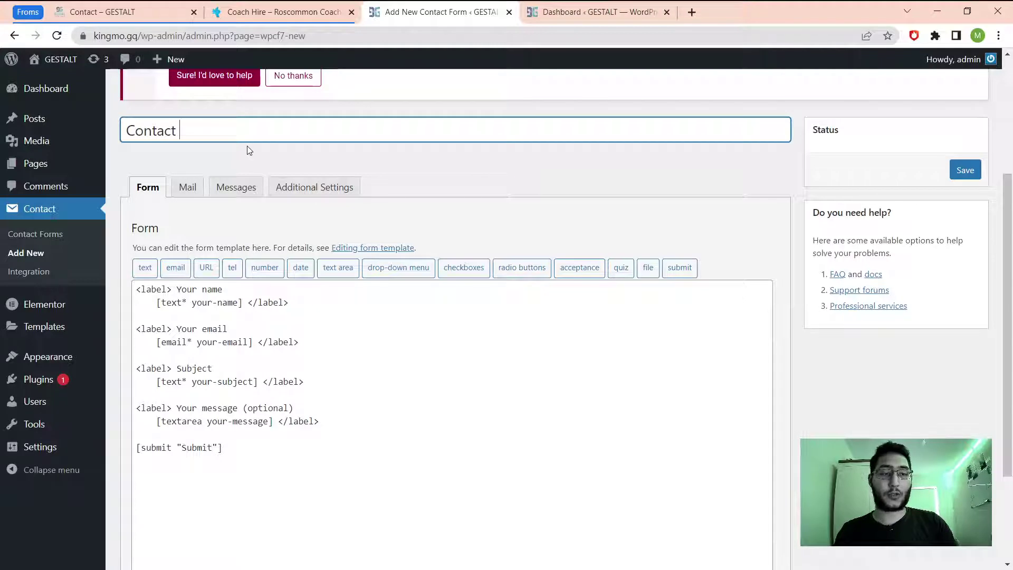
type("Page Form")
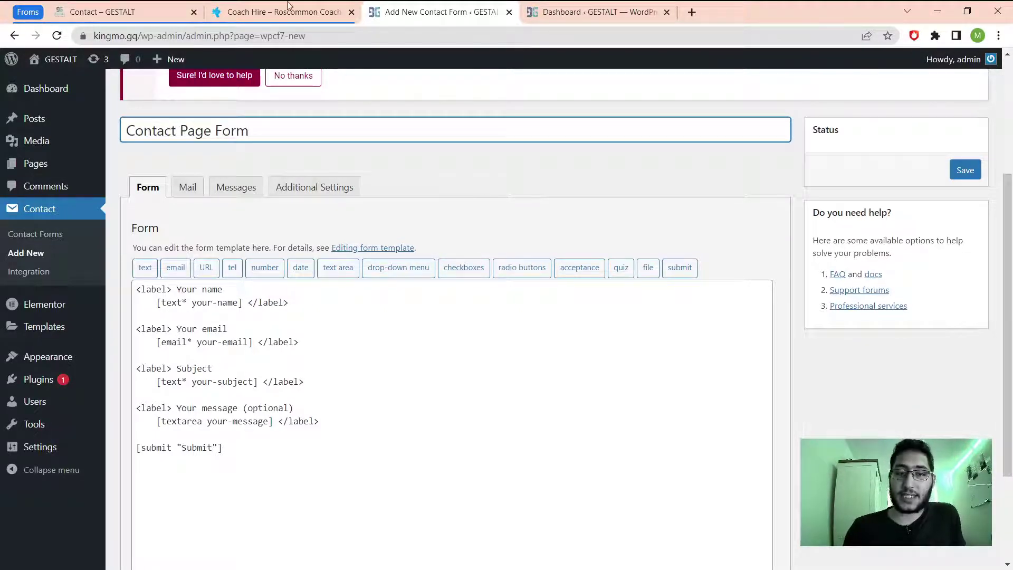
left_click(238, 11)
left_click(152, 15)
scroll(373, 258, "up", 3)
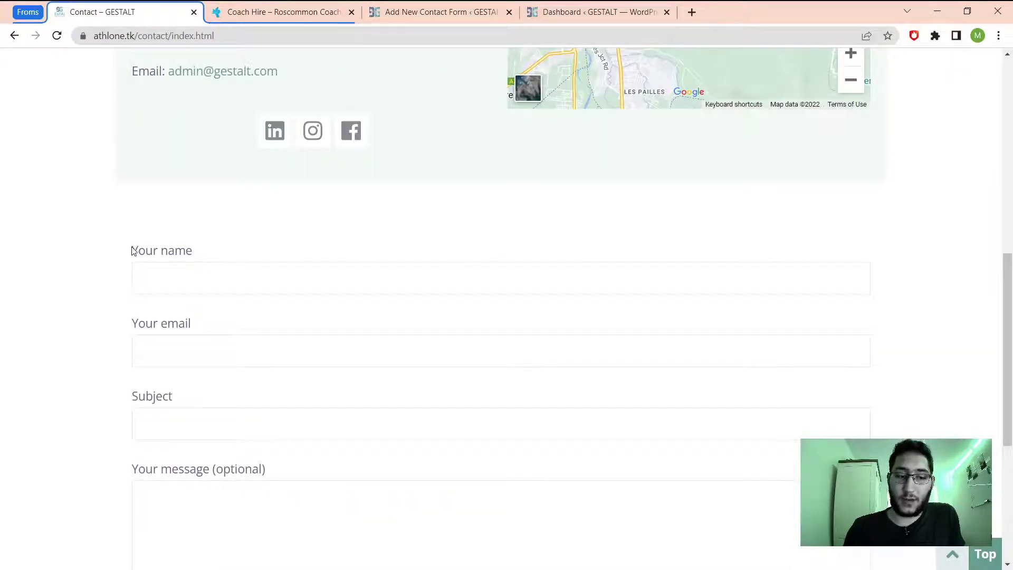
left_click_drag(133, 251, 235, 259)
left_click(314, 6)
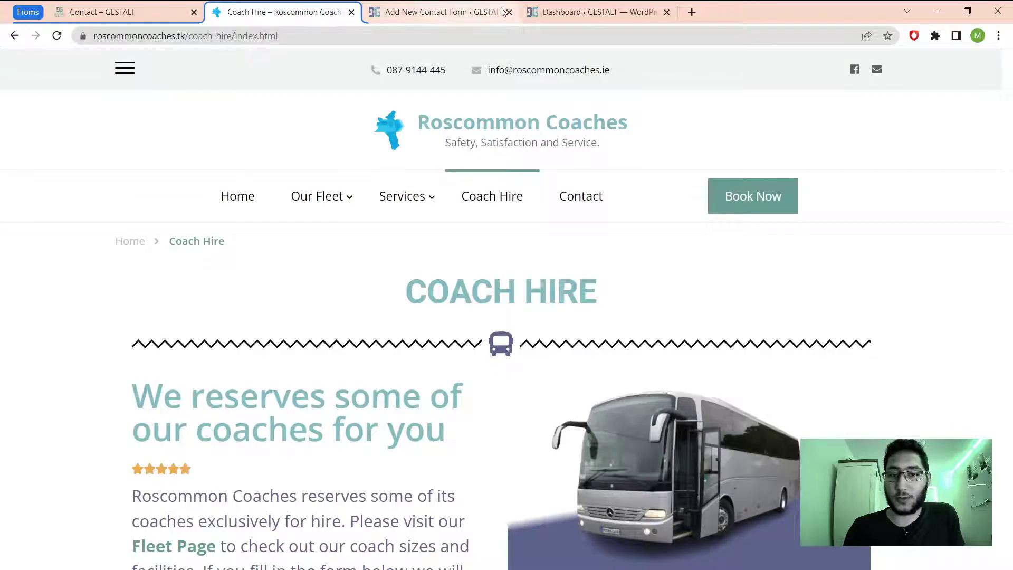
left_click(441, 20)
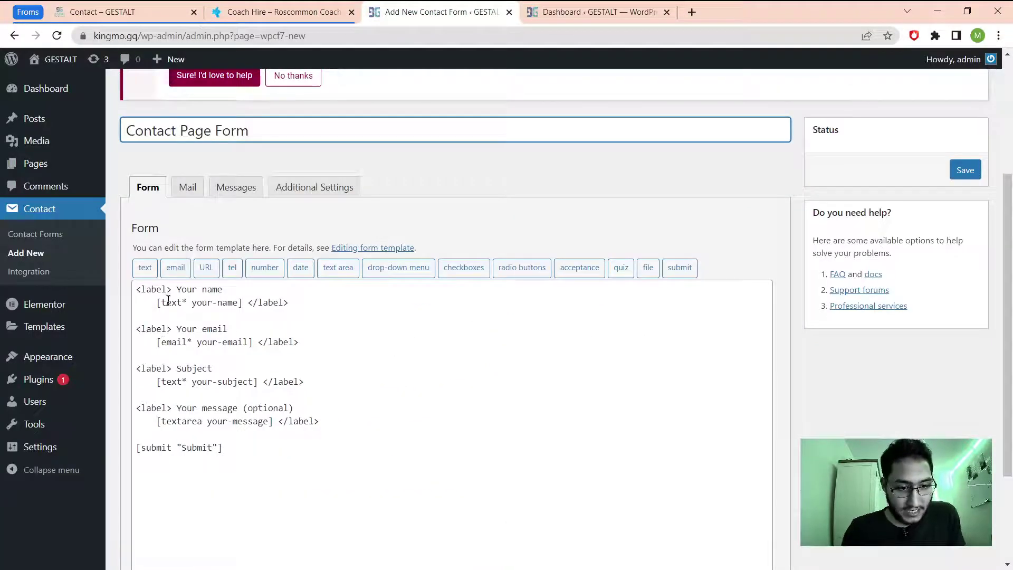
left_click_drag(152, 302, 243, 309)
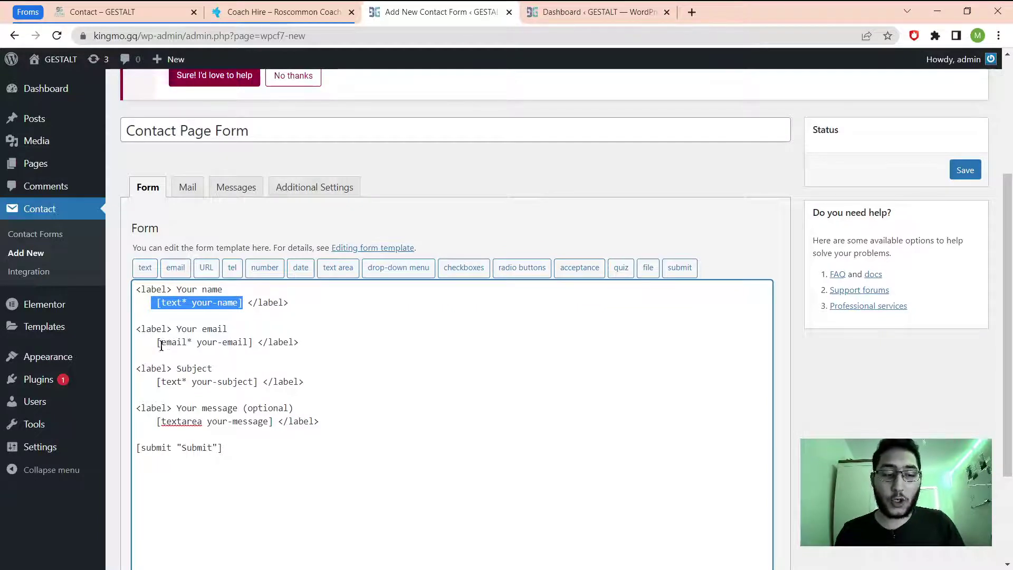
left_click_drag(161, 344, 197, 350)
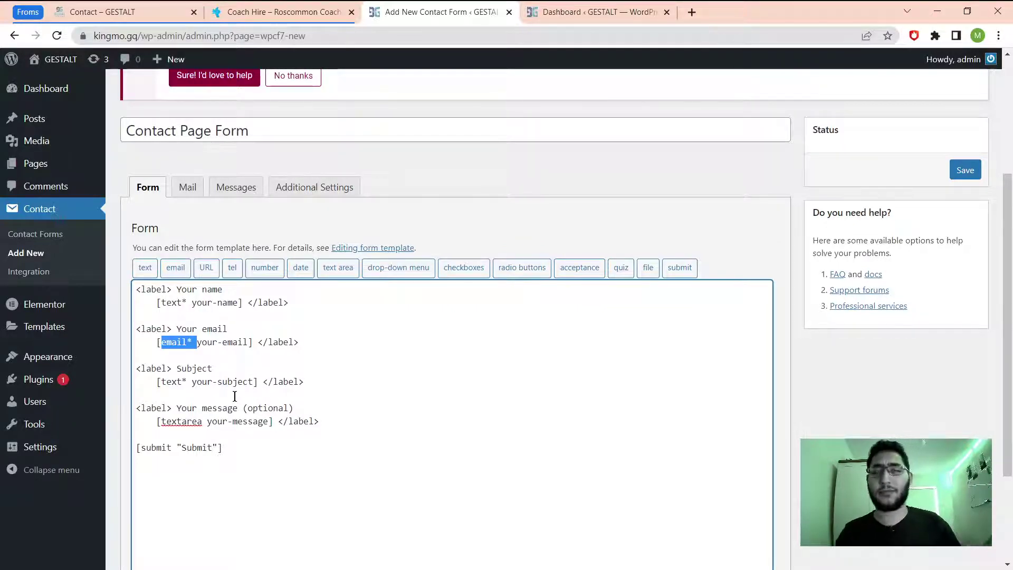
left_click(94, 12)
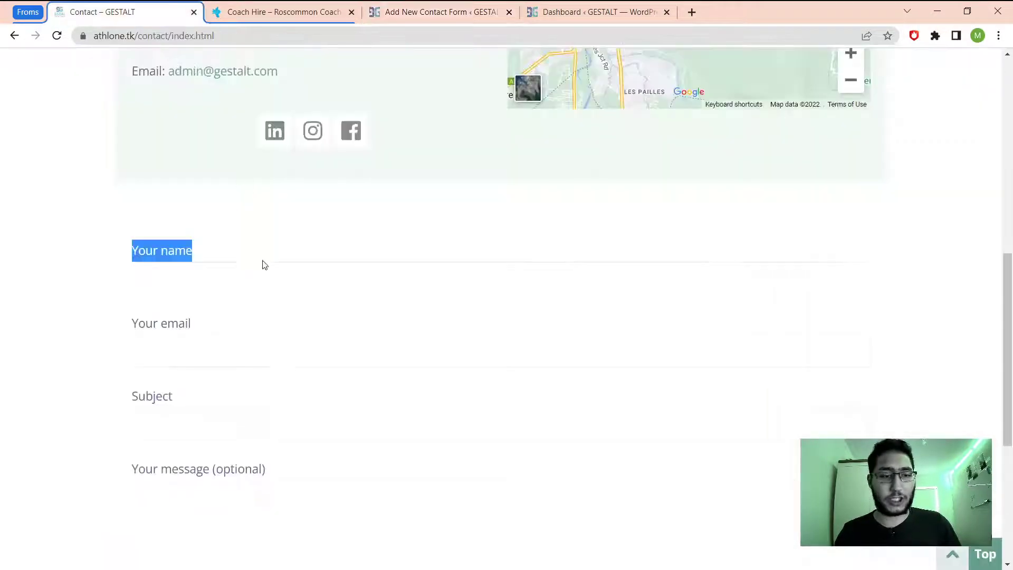
left_click(226, 351)
type("sdksdfkk")
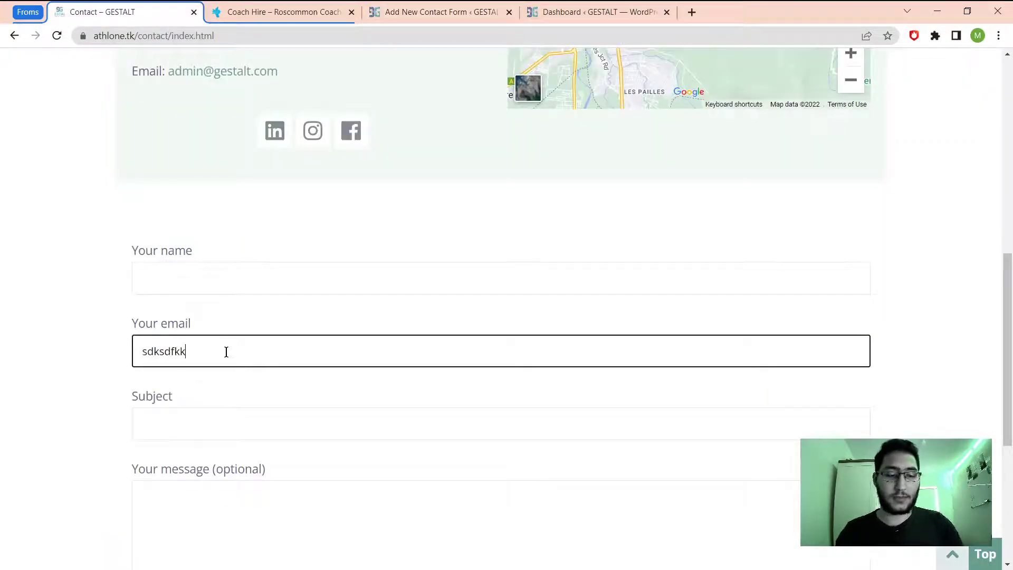
scroll(242, 465, "down", 6)
left_click(174, 323)
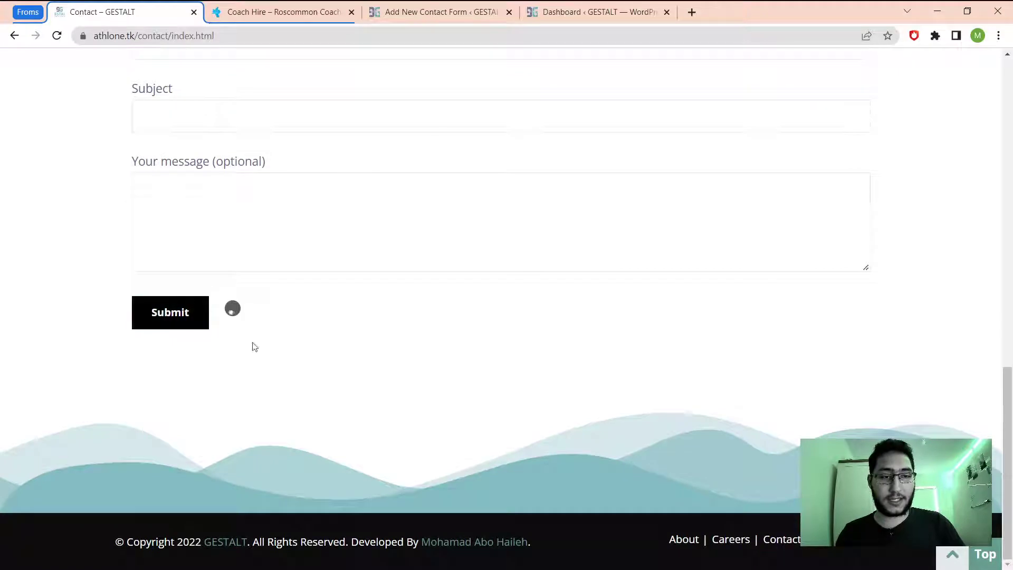
scroll(409, 461, "up", 5)
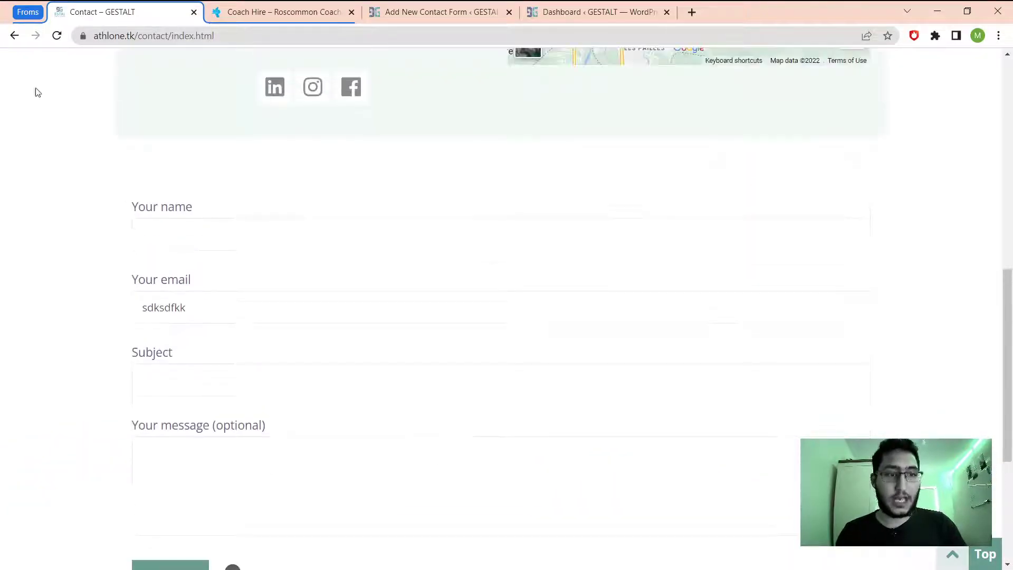
left_click(240, 15)
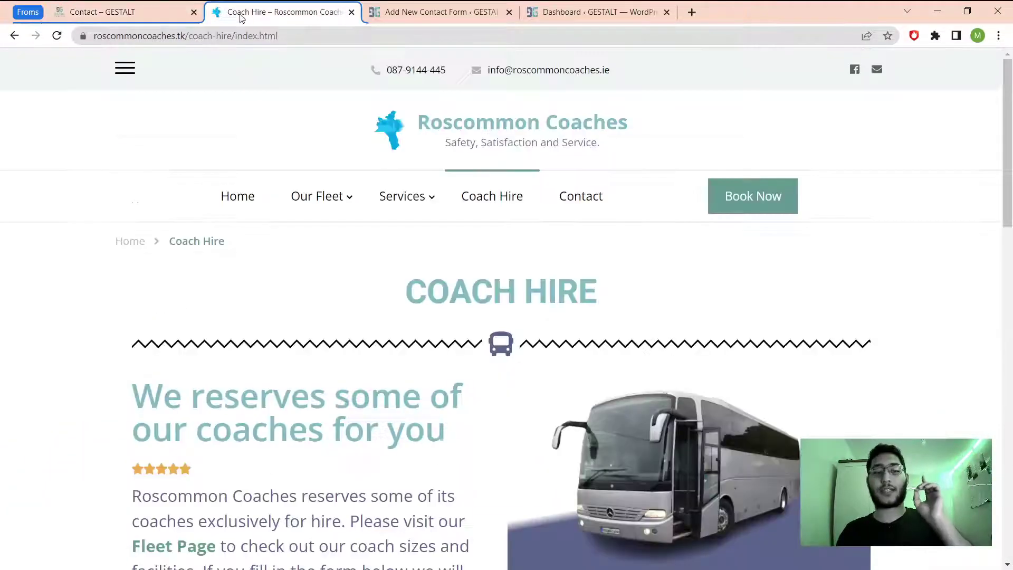
left_click(417, 16)
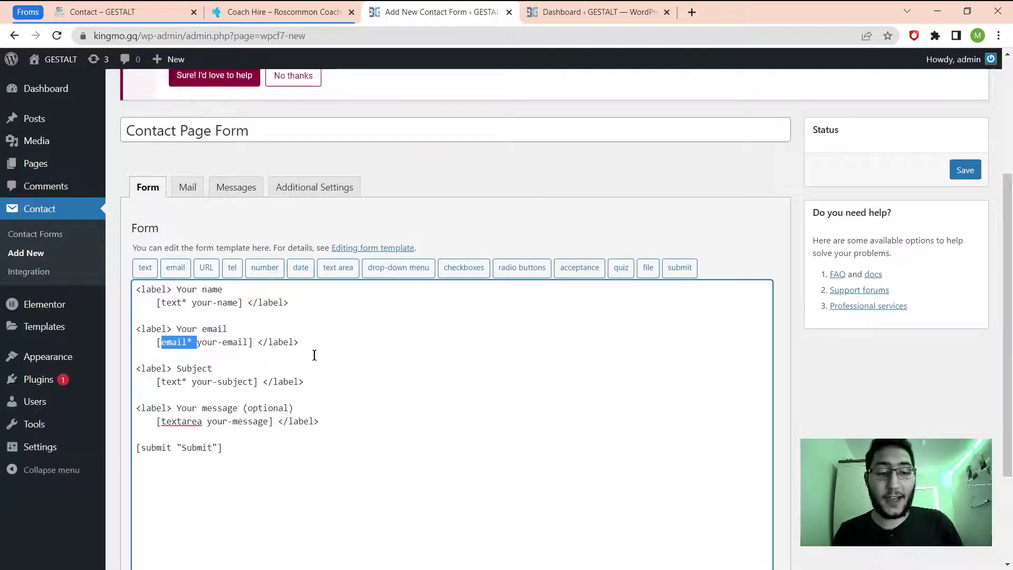
scroll(299, 372, "down", 2)
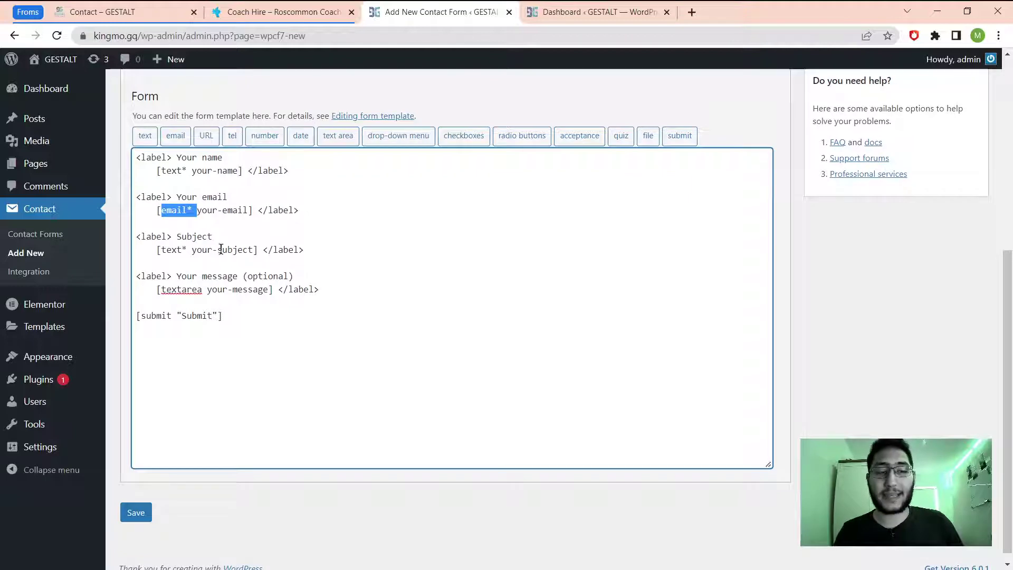
key("ctrl+1")
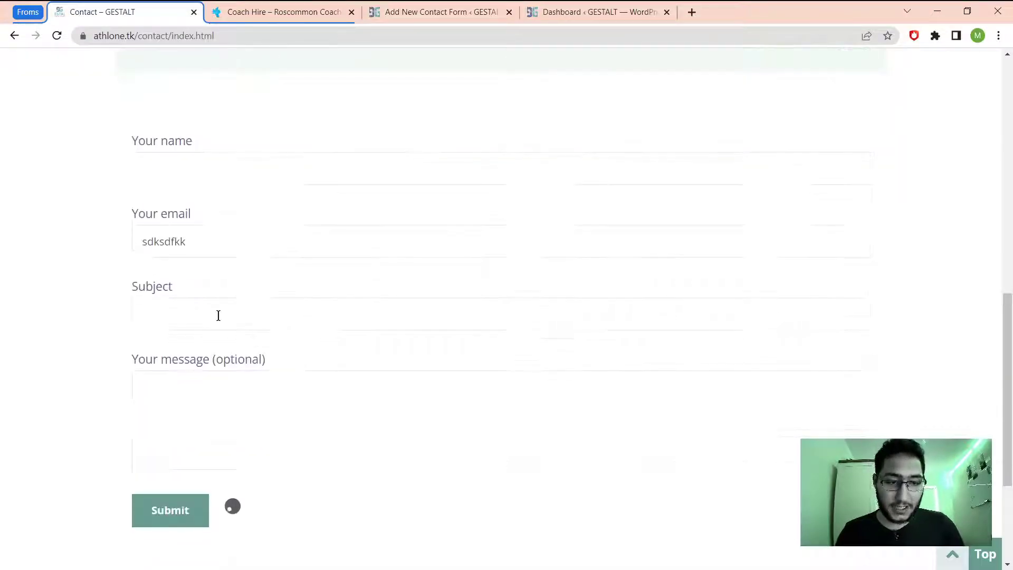
left_click(179, 310)
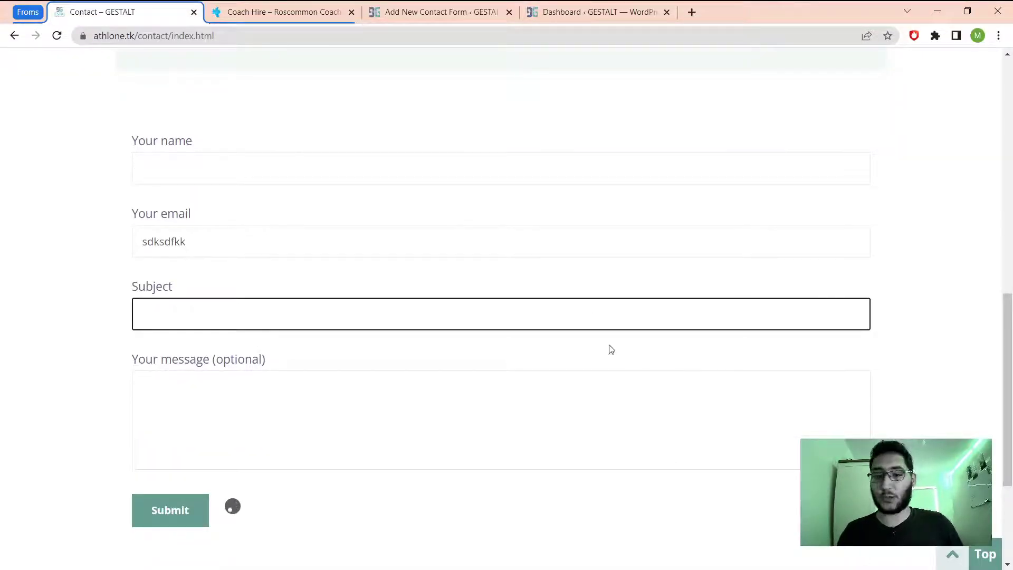
left_click(153, 379)
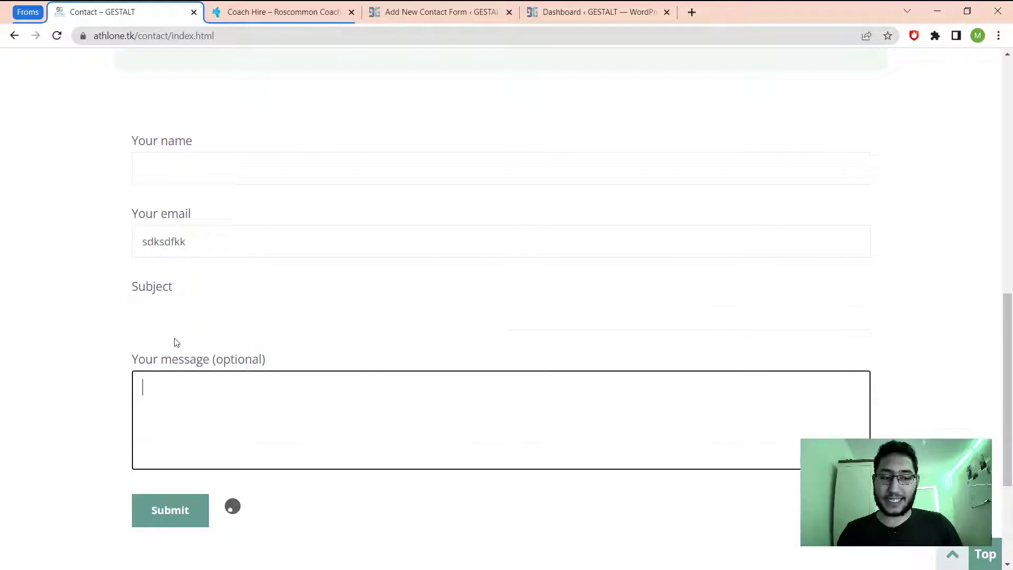
left_click(407, 12)
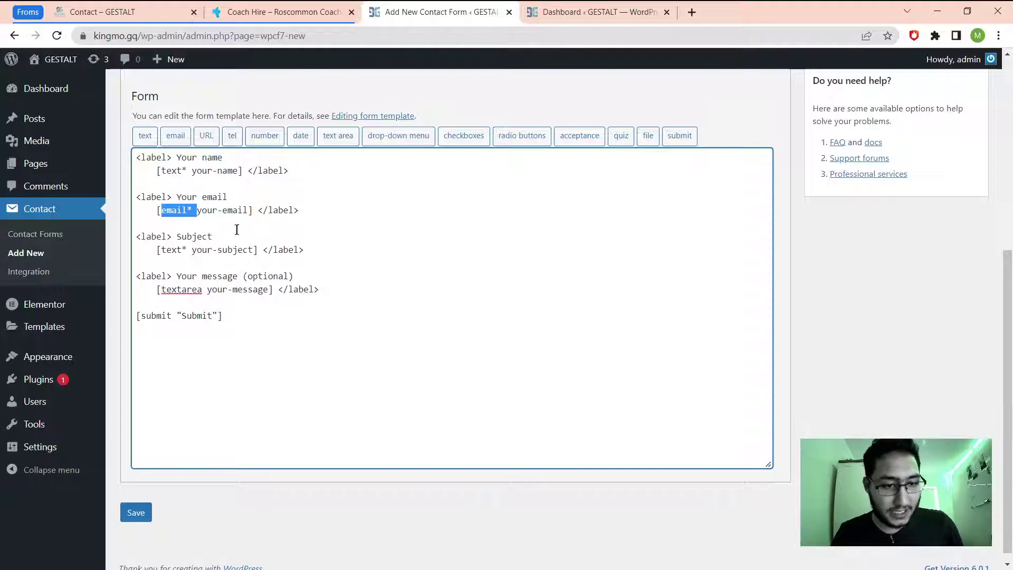
Type an empty <lable></label> line after the email field, then view the Coach Hire form.
left_click(315, 212)
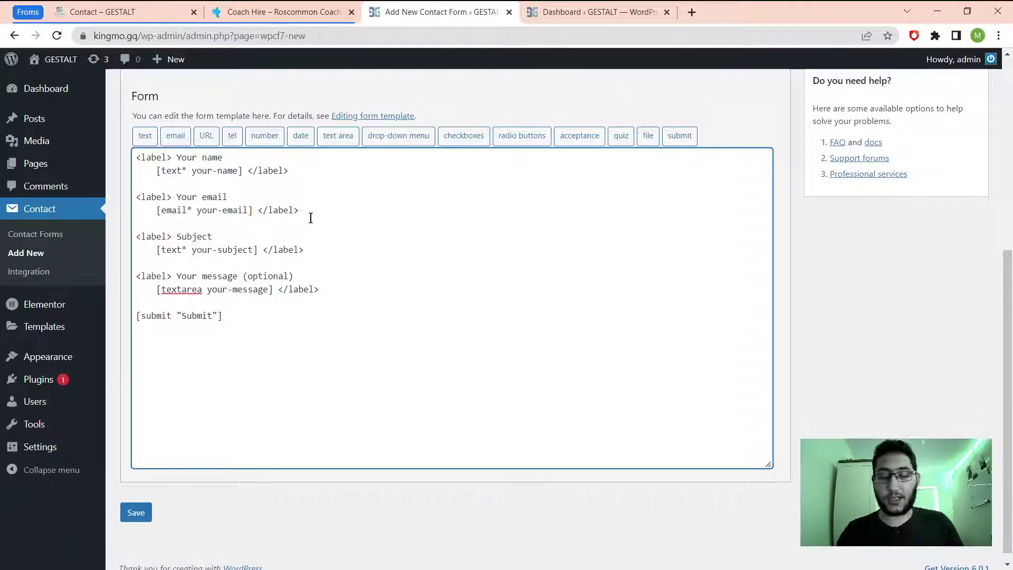
key("Return")
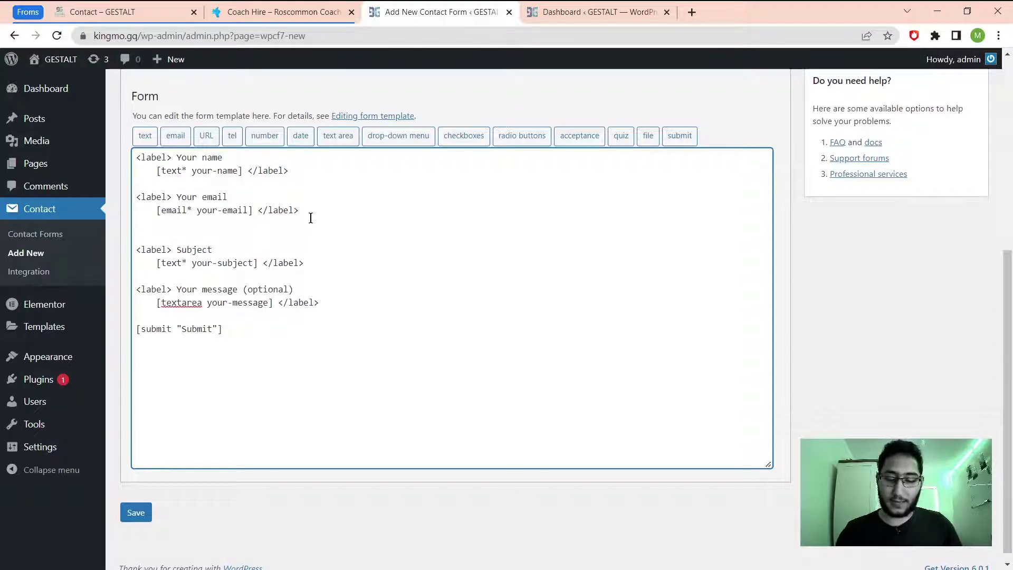
type("<lab")
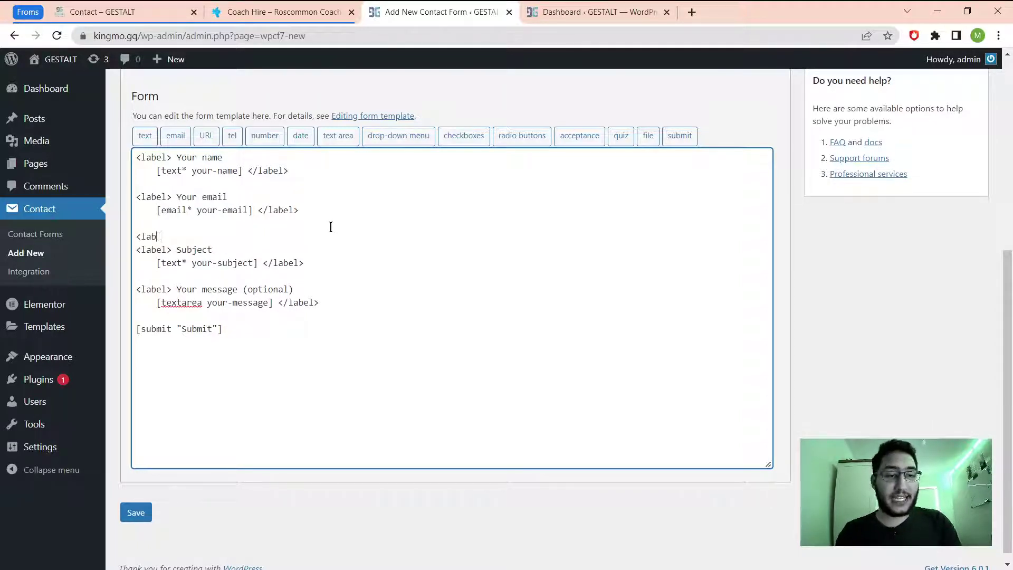
type("le>")
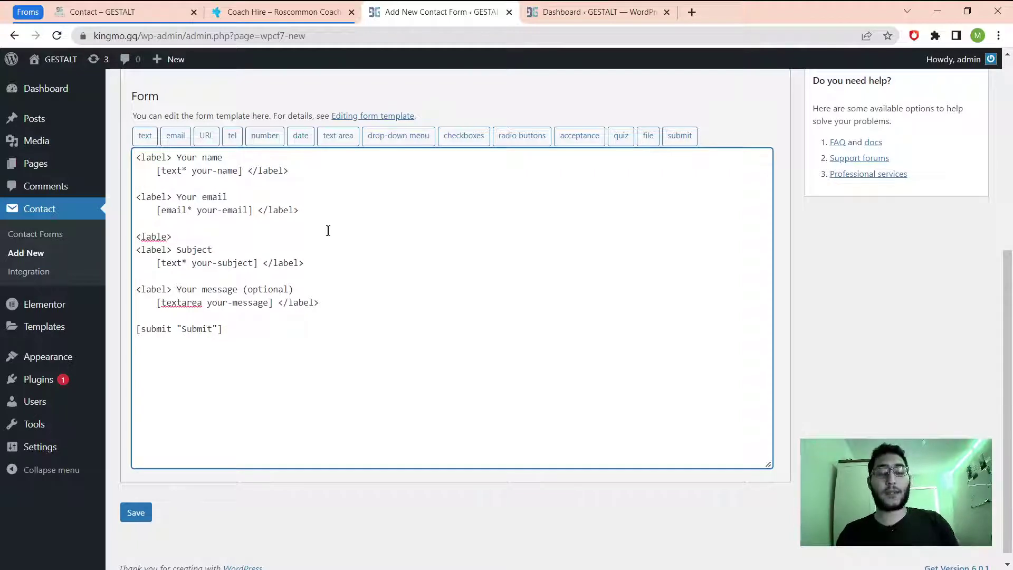
type("</")
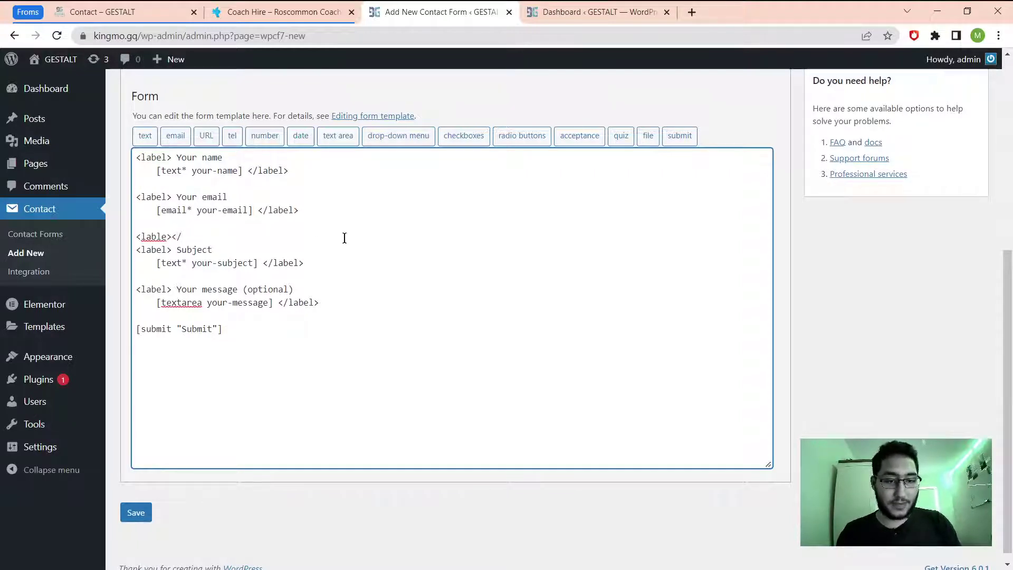
type("label>")
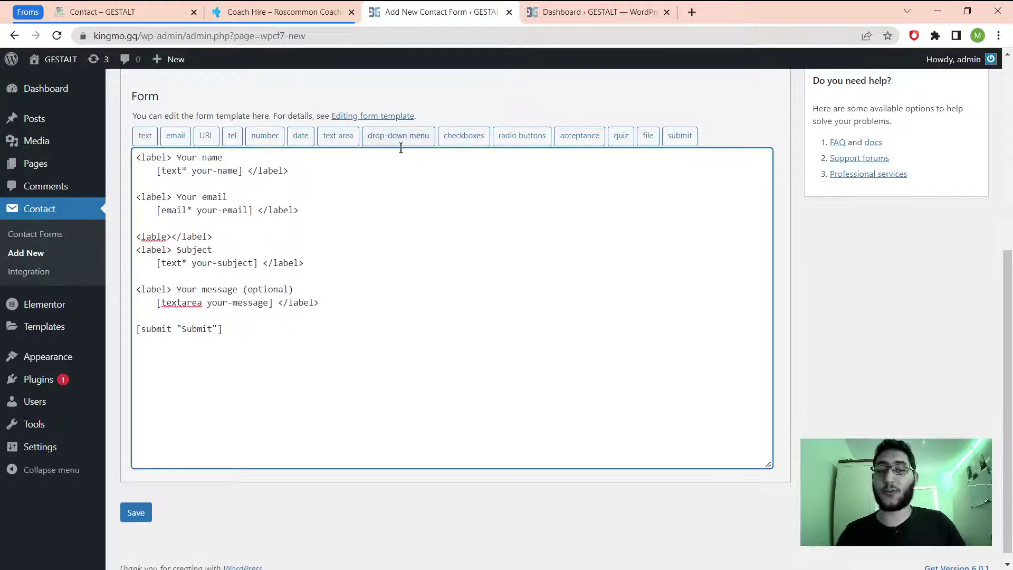
left_click(236, 13)
scroll(306, 349, "down", 15)
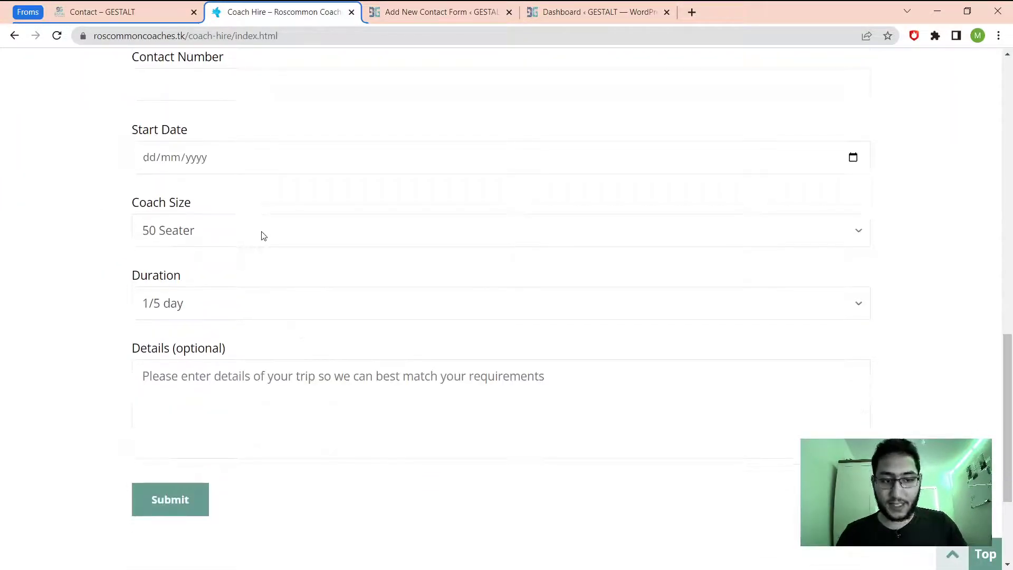
Check the Coach Hire form's Coach Size options, then go back to the contact form editor.
left_click(262, 234)
left_click(444, 9)
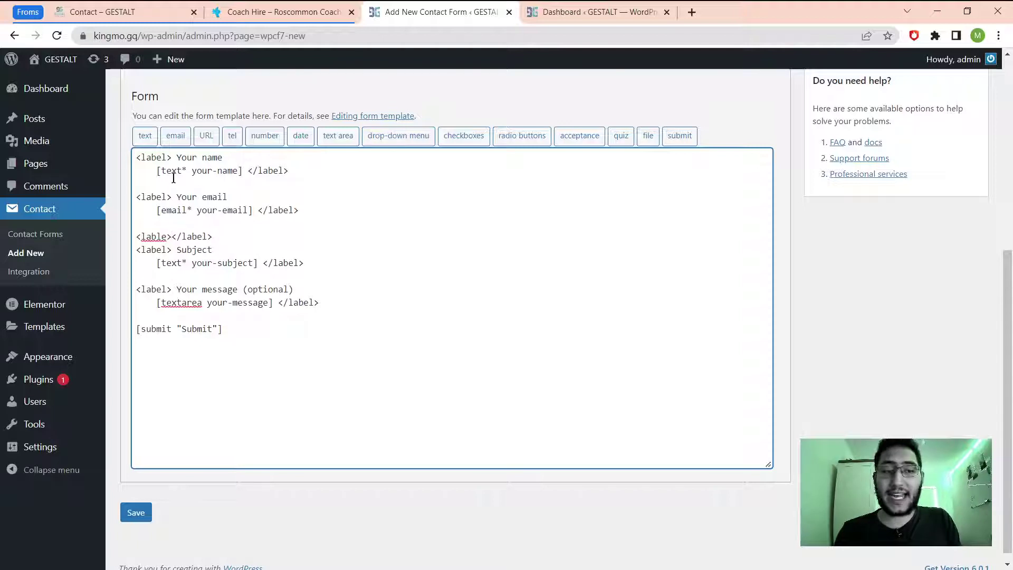
Insert a required tel field defaulting to +353 inside the label line, followed by a blank line.
left_click_drag(212, 239, 109, 241)
key("ctrl+c")
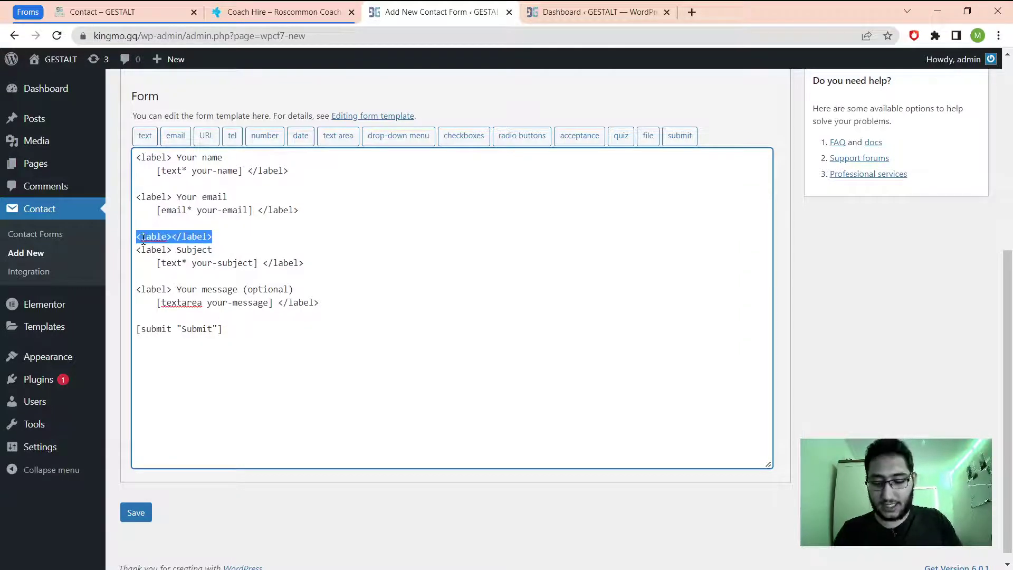
left_click(173, 237)
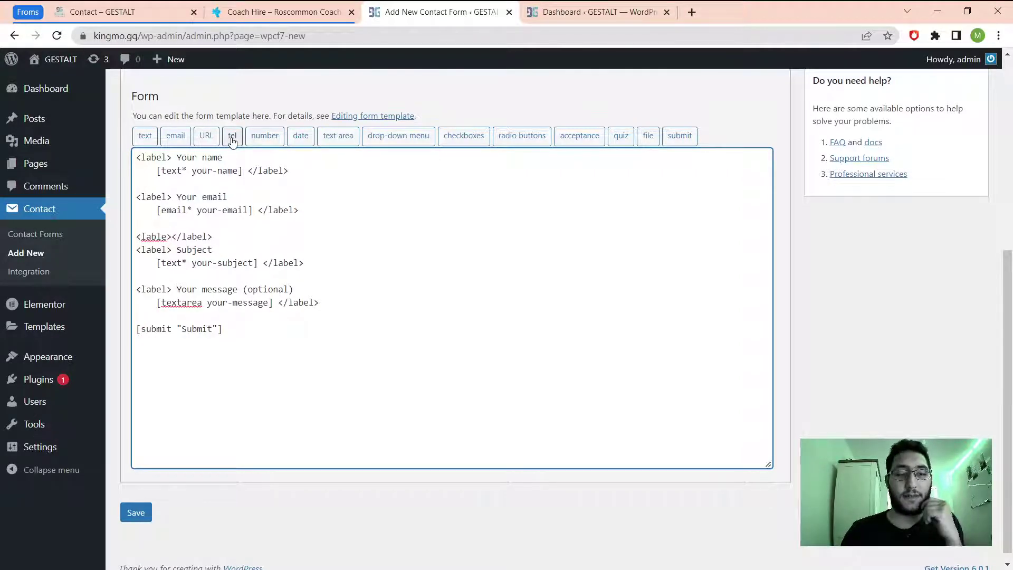
left_click(233, 138)
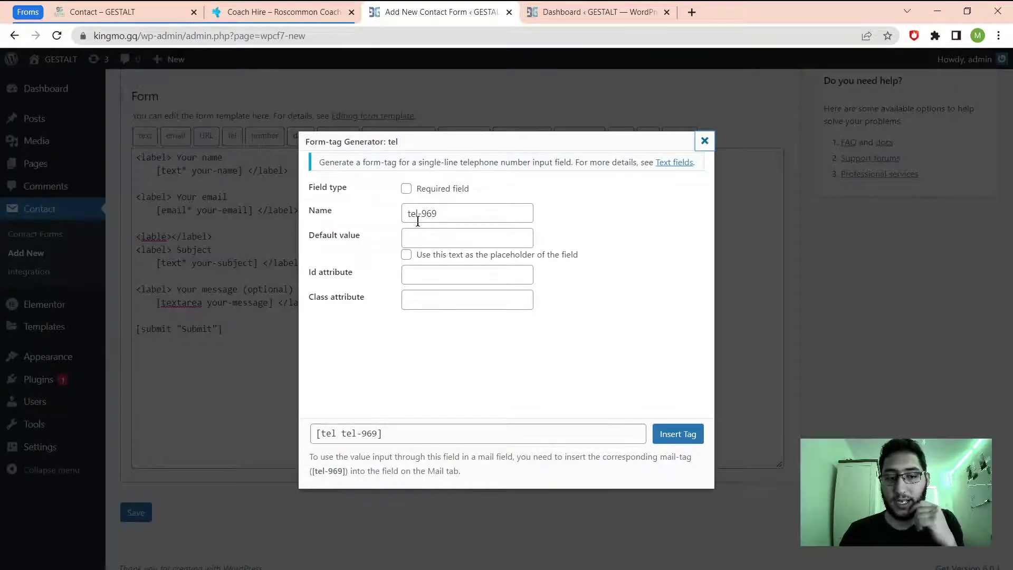
left_click(436, 241)
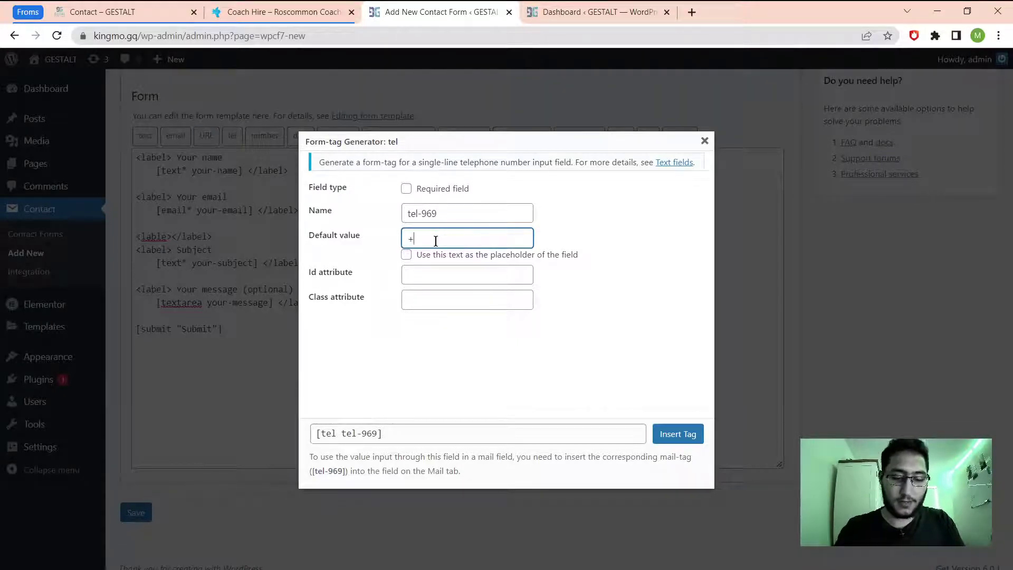
type("353")
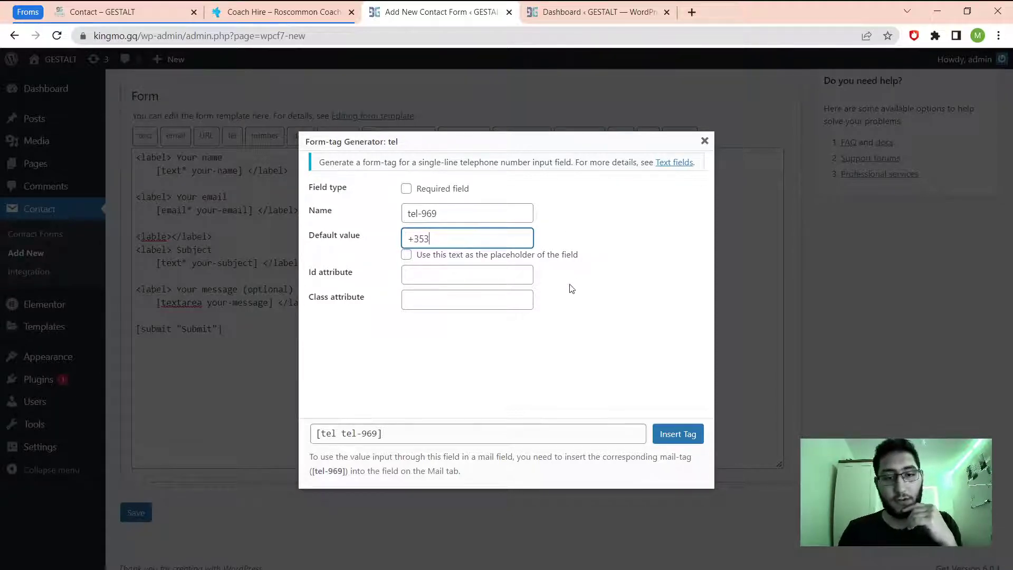
left_click(404, 193)
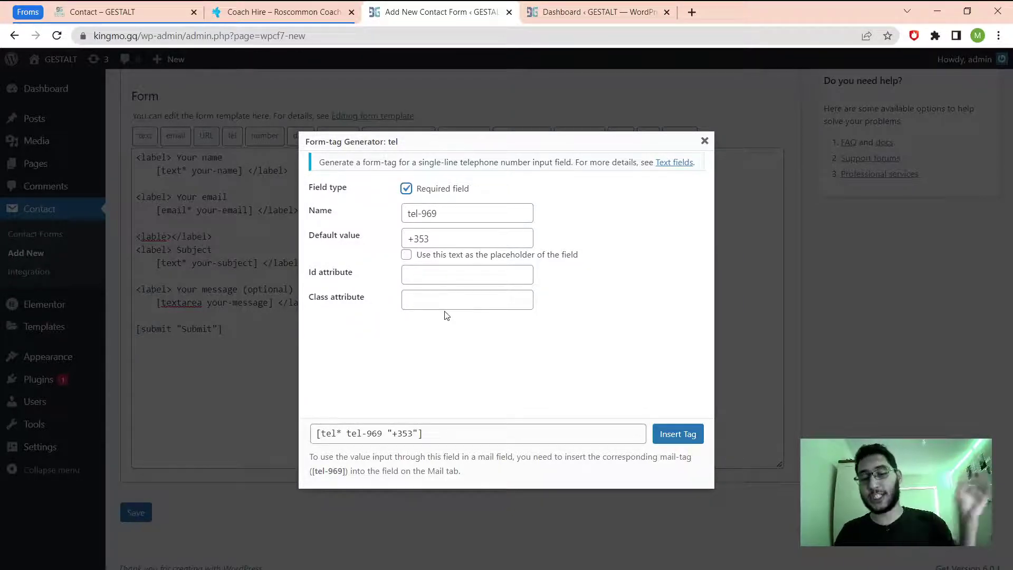
left_click(672, 436)
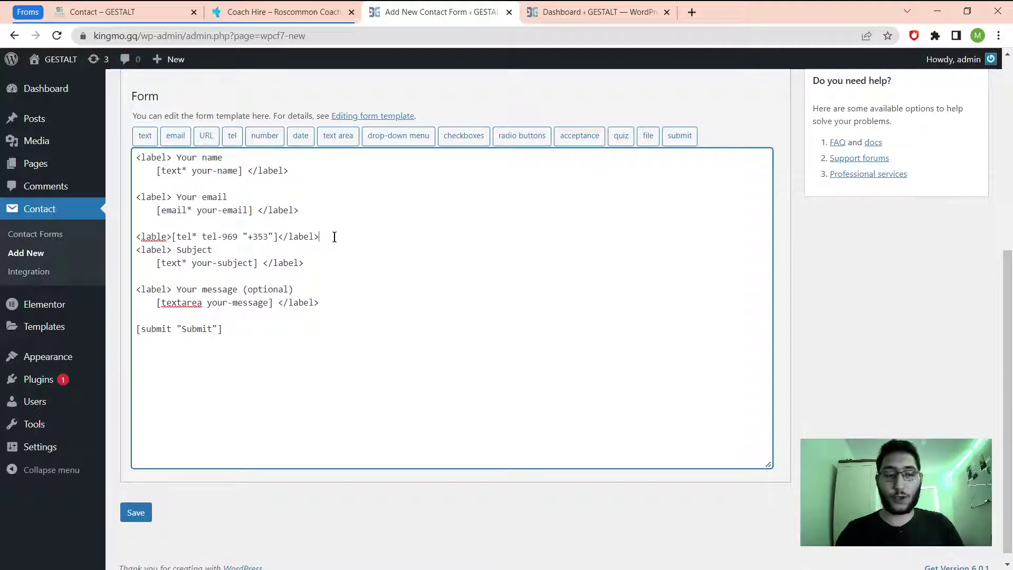
key("Return")
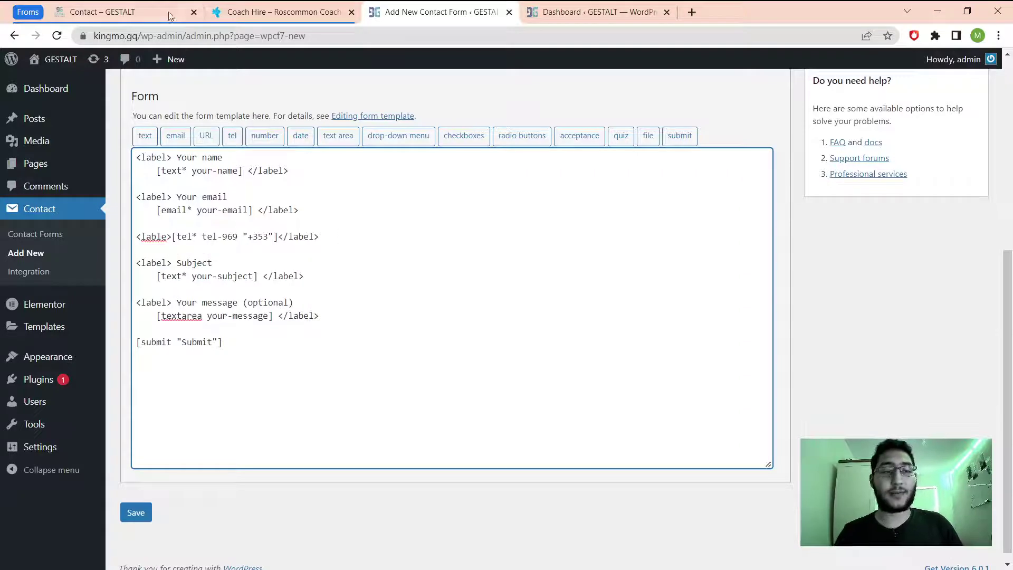
left_click(161, 16)
left_click_drag(142, 270, 160, 273)
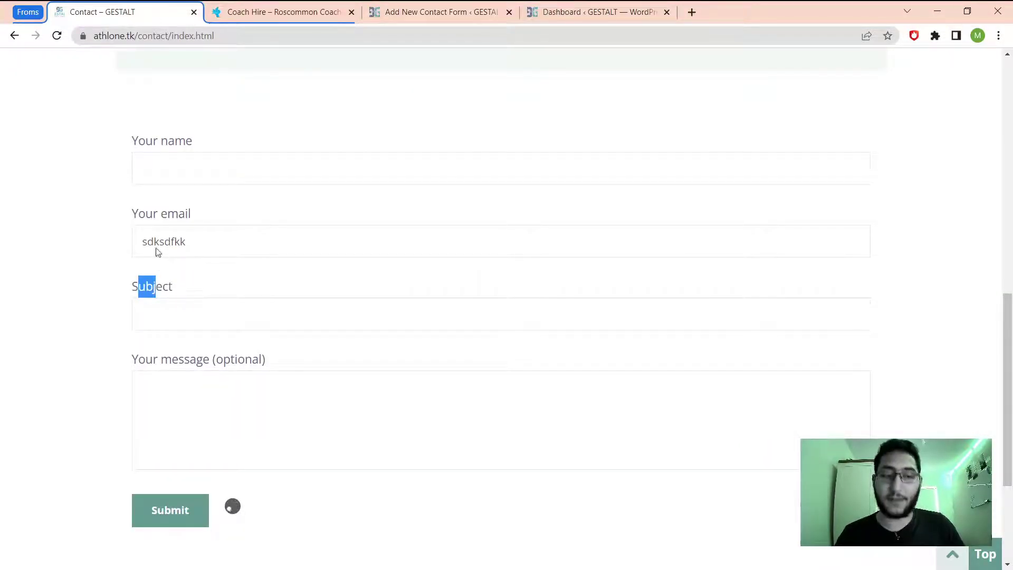
scroll(158, 190, "up", 3)
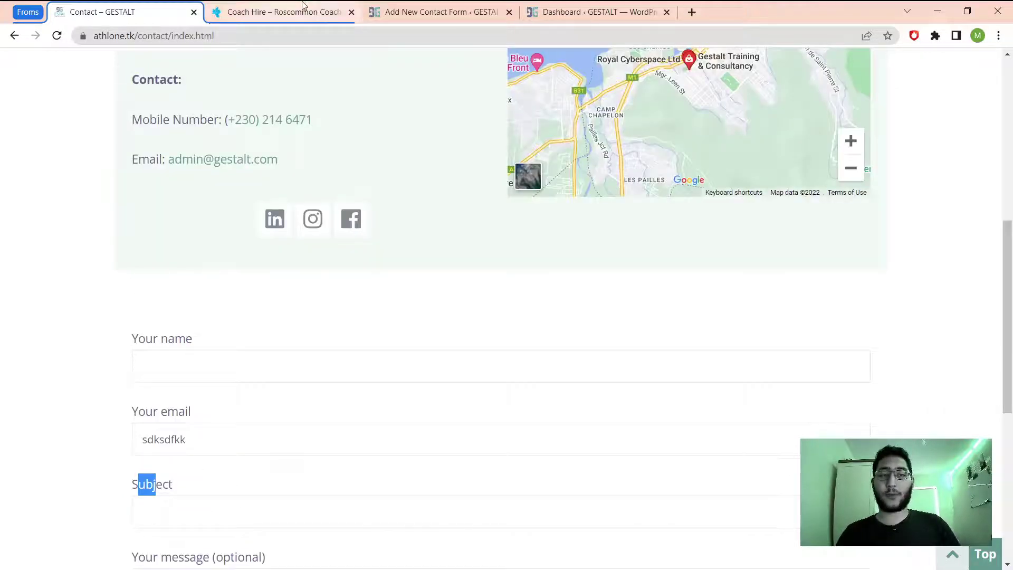
left_click(298, 9)
left_click(404, 10)
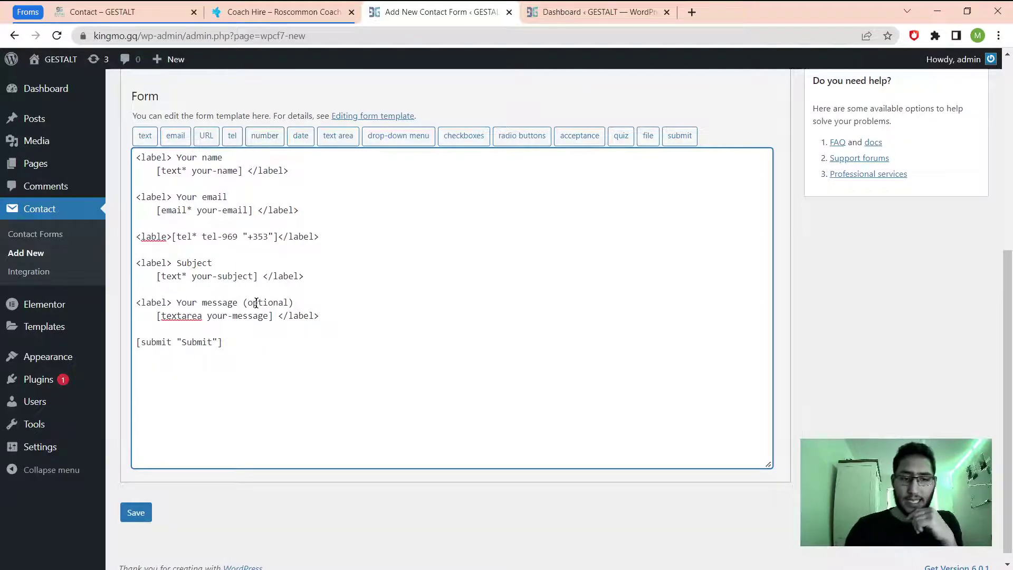
Paste a second <lable></label> line under the telephone field, begin a date tag, then check the live form.
key("Return")
key("Return")
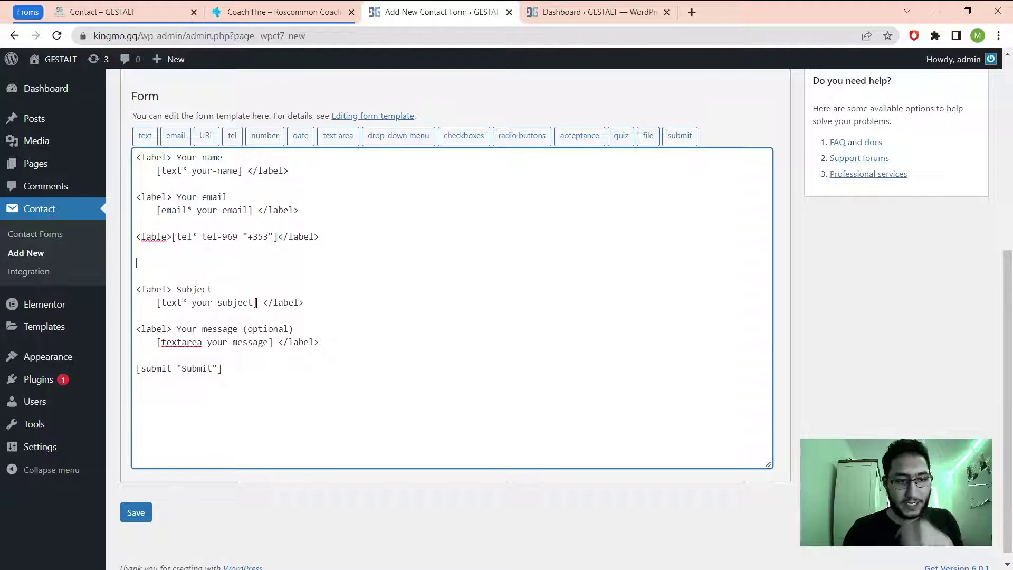
key("ctrl+v")
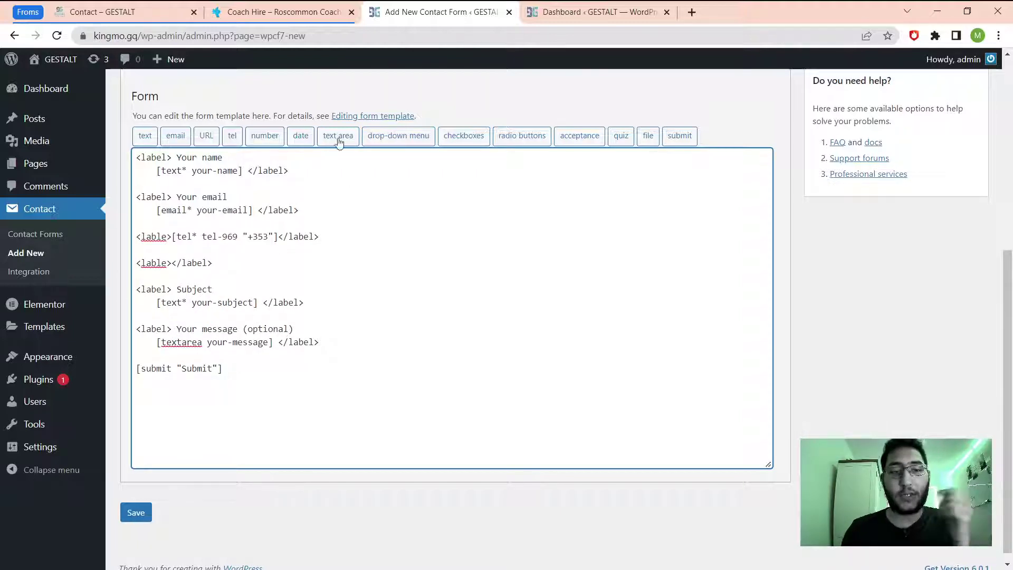
left_click(304, 139)
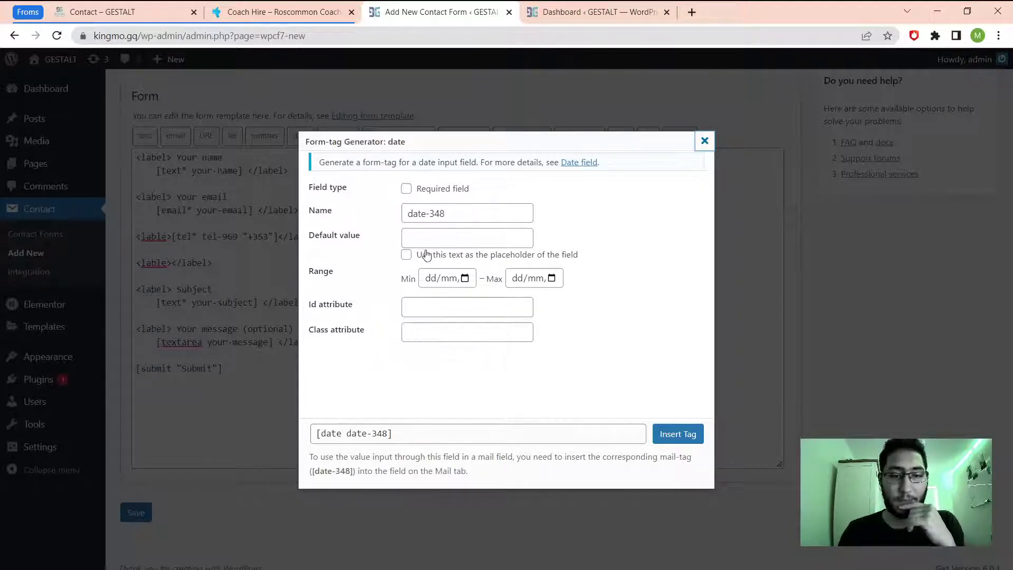
left_click(124, 6)
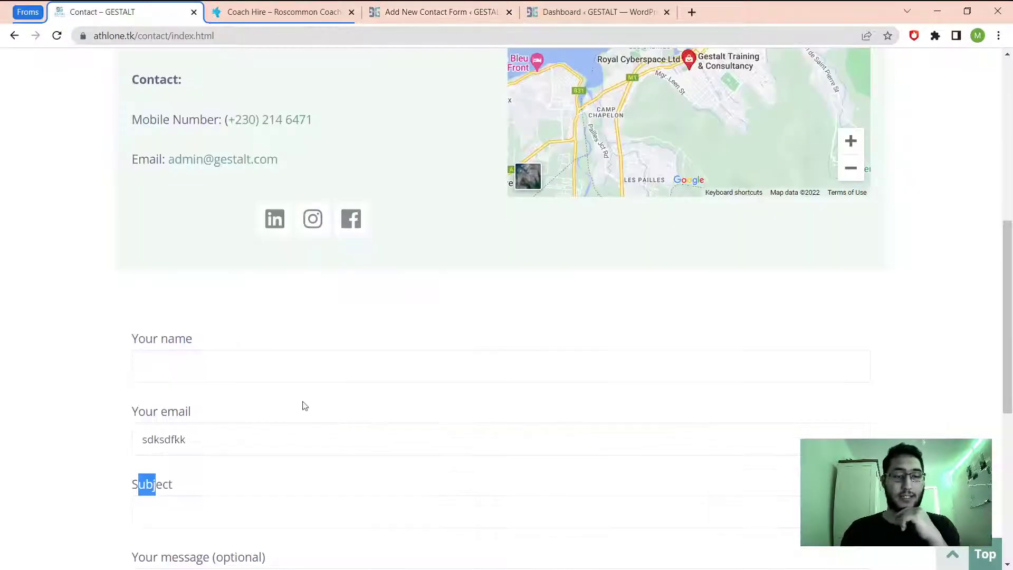
left_click(165, 355)
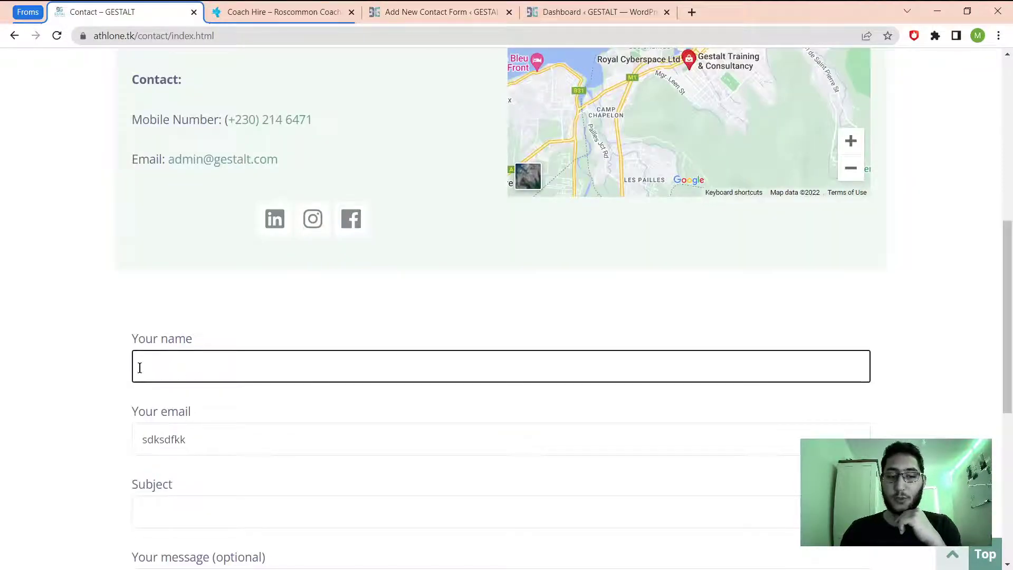
Insert the optional [date date-348] tag after the empty label pair below the telephone line, then select it.
left_click(290, 10)
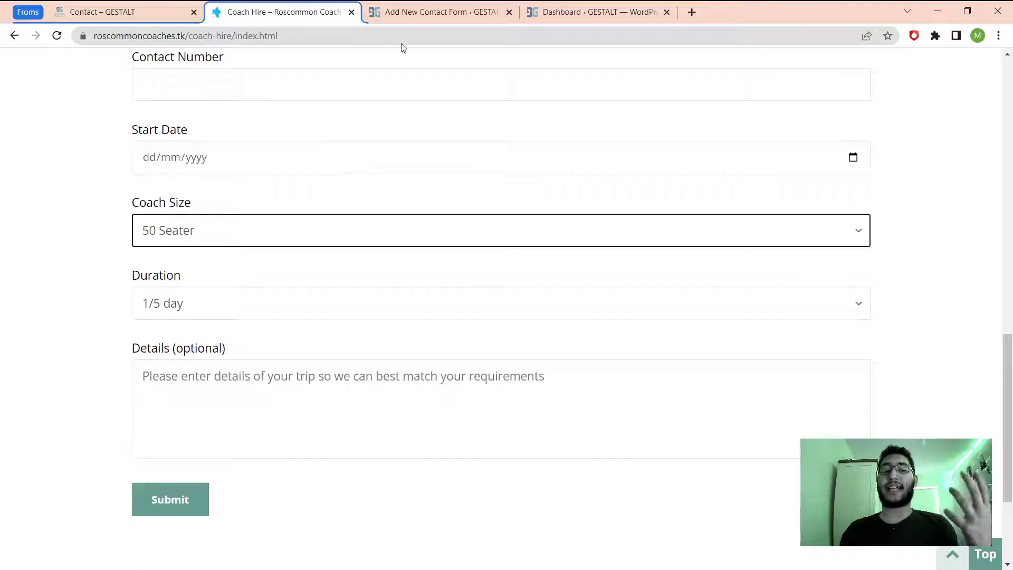
left_click(422, 11)
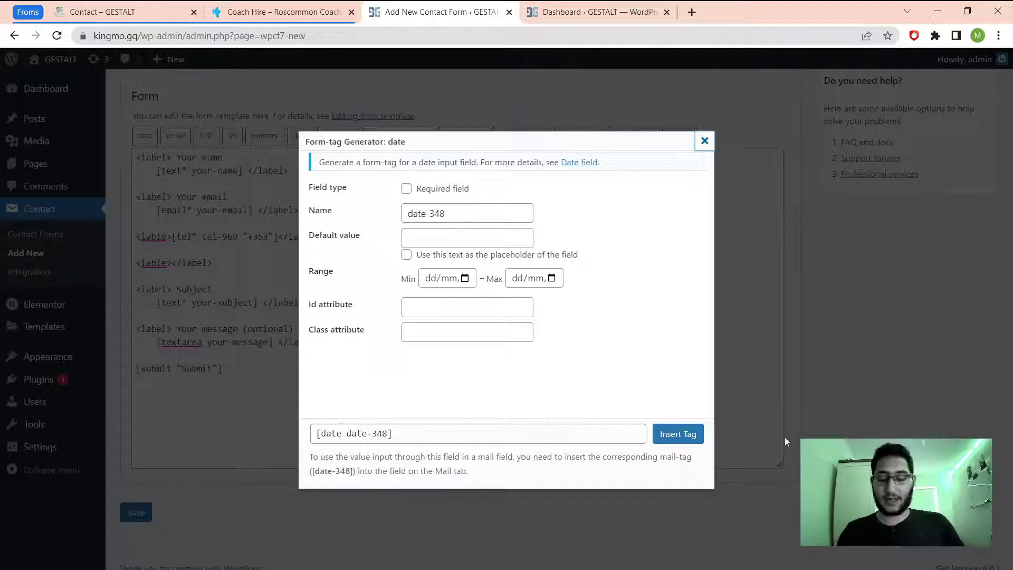
left_click(679, 433)
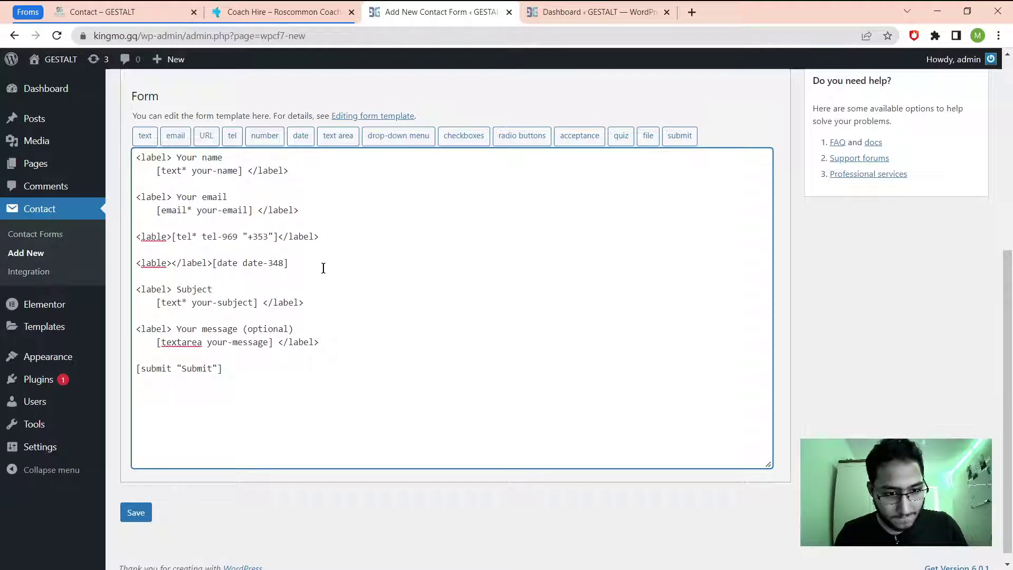
left_click_drag(305, 263, 212, 264)
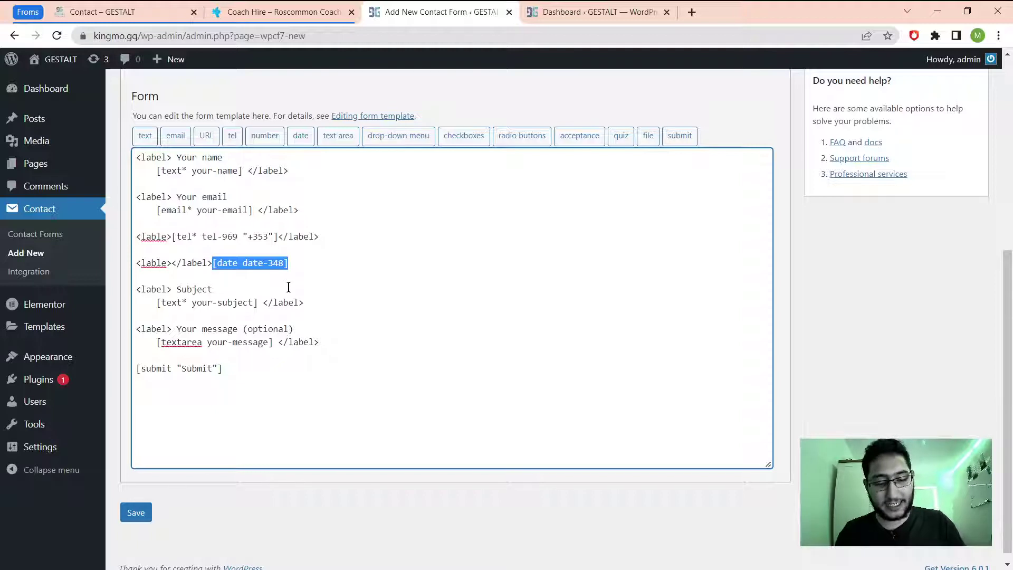
Move [date date-348] into its label and caption fields 'Your Phone number' and 'Choose Dates', each tag on its own line.
key("ctrl+x")
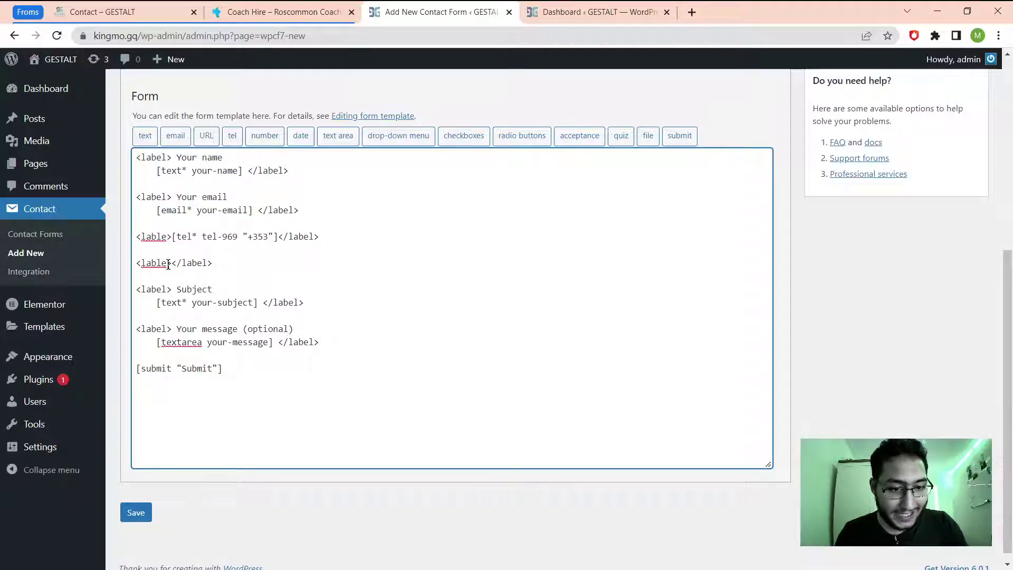
key("ctrl+v")
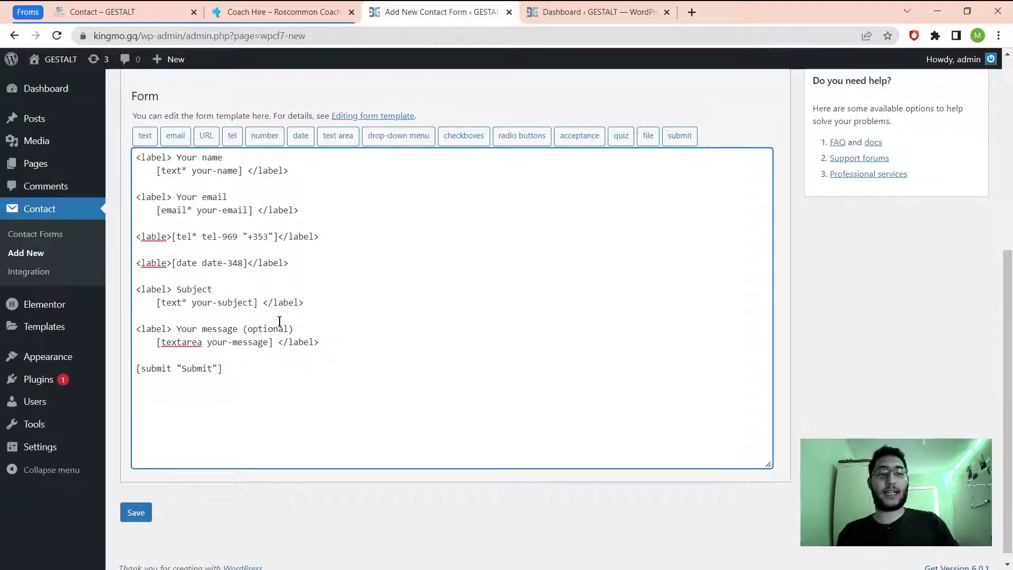
type("Your ")
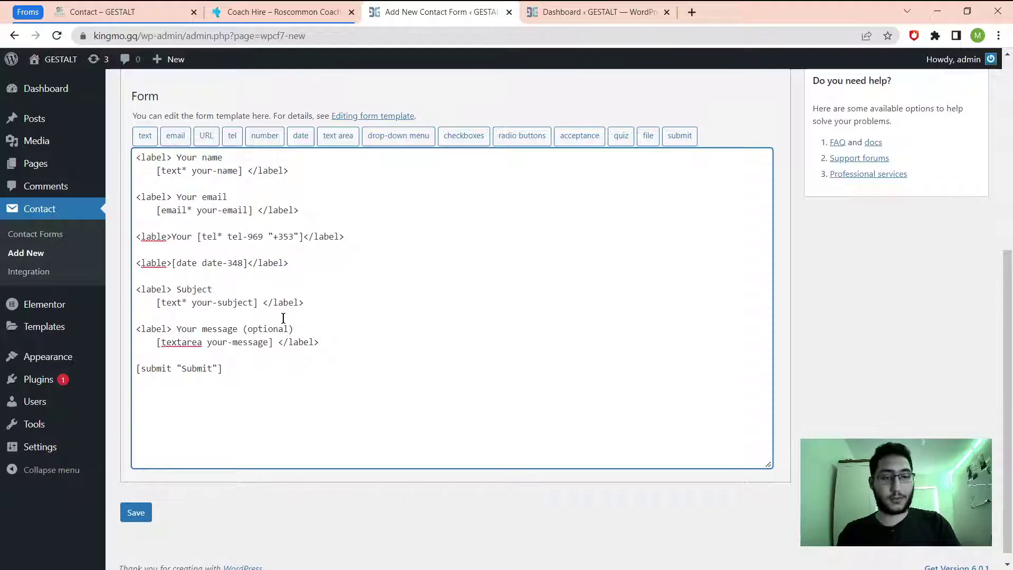
type("Phone num")
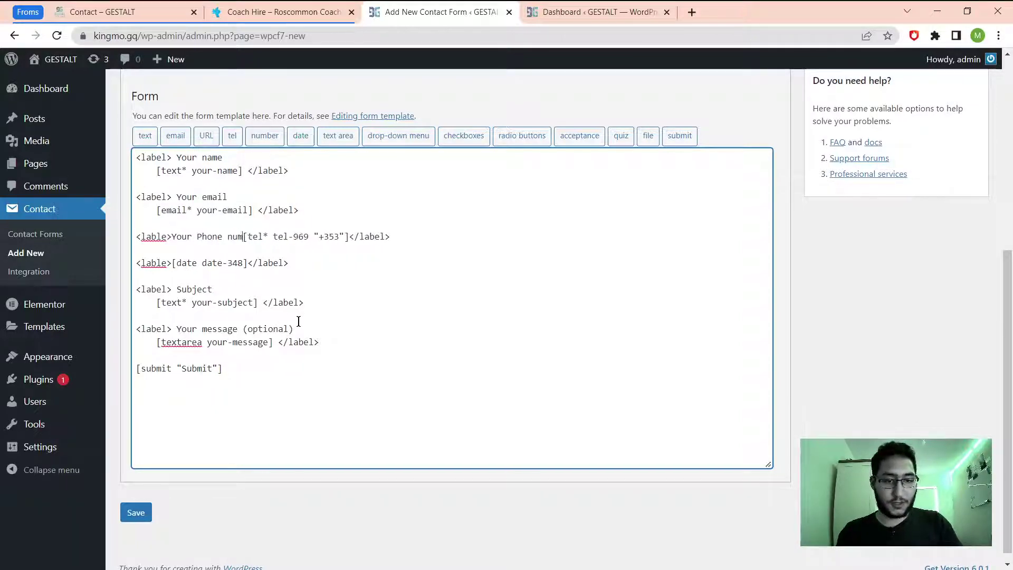
type("ber")
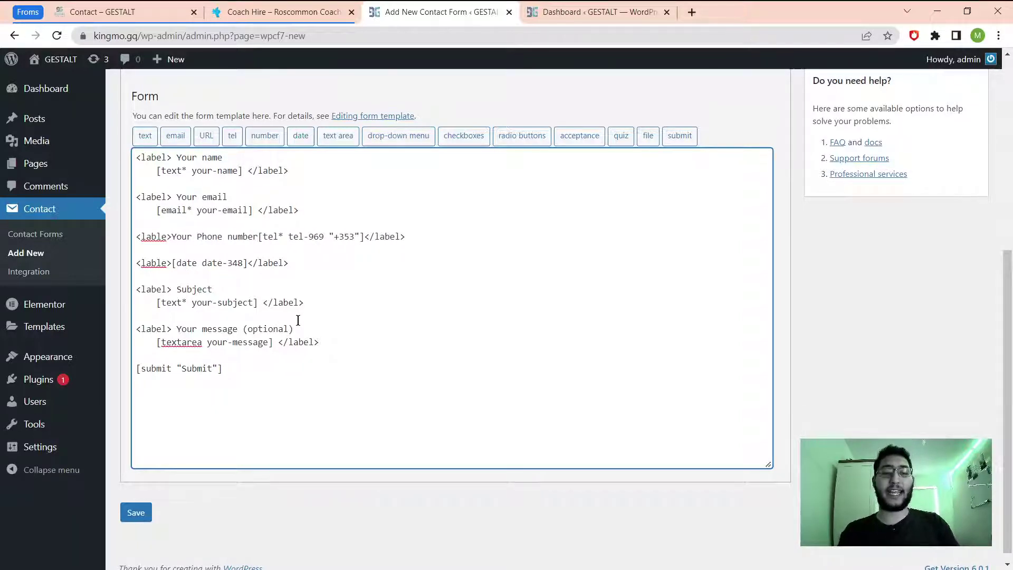
key("Return")
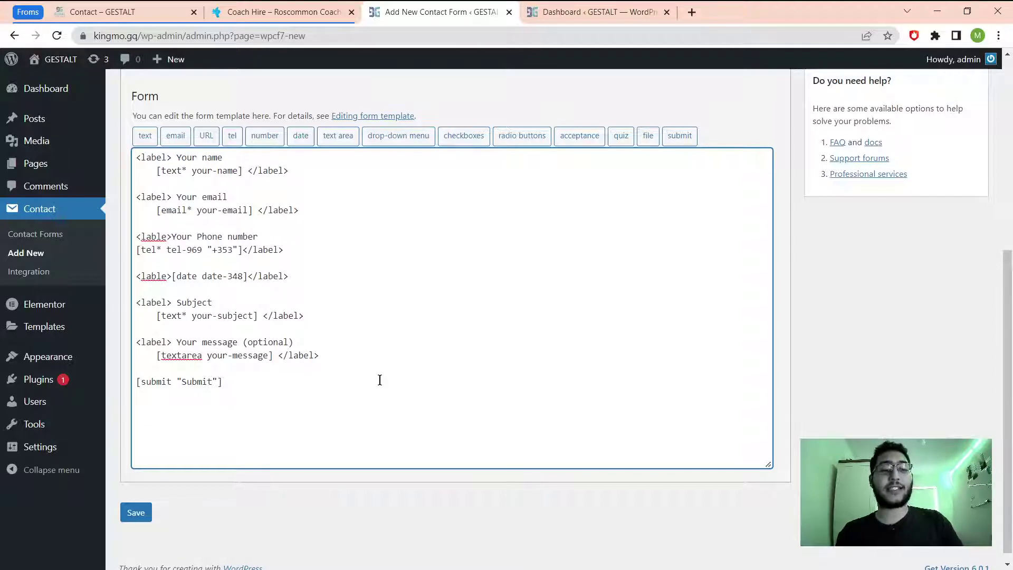
type("Choose Date")
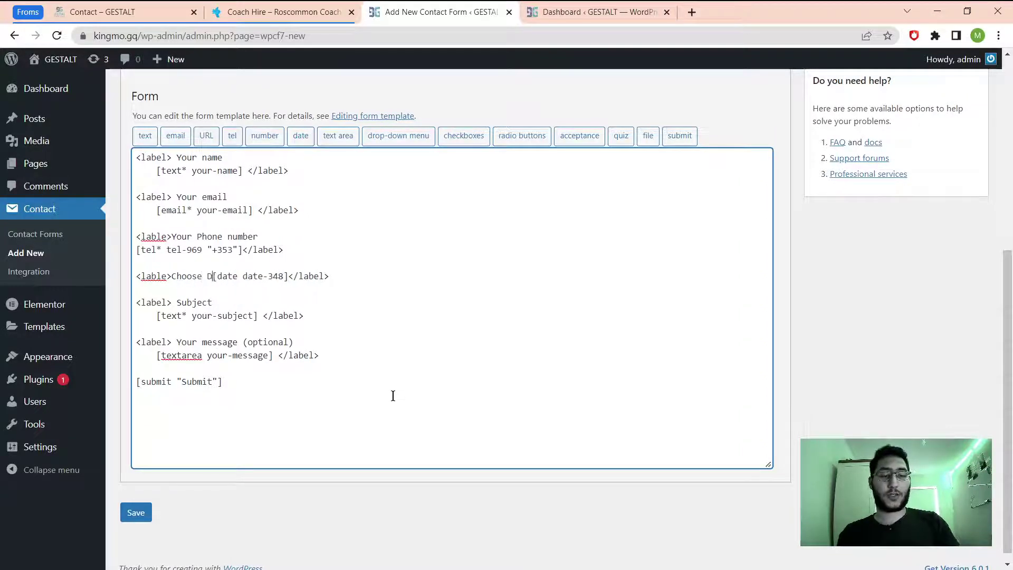
type("s")
key("Return")
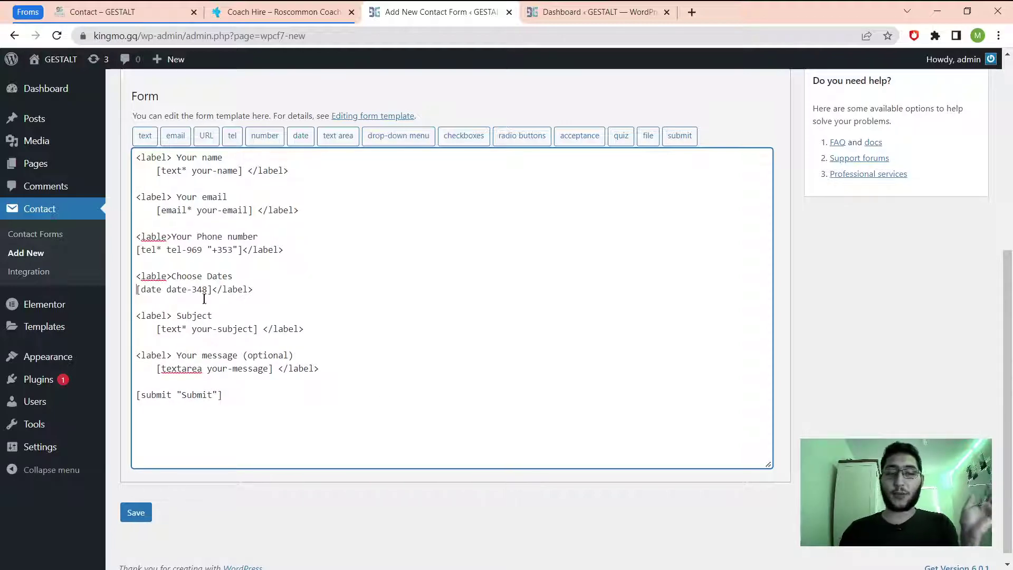
scroll(413, 412, "up", 4)
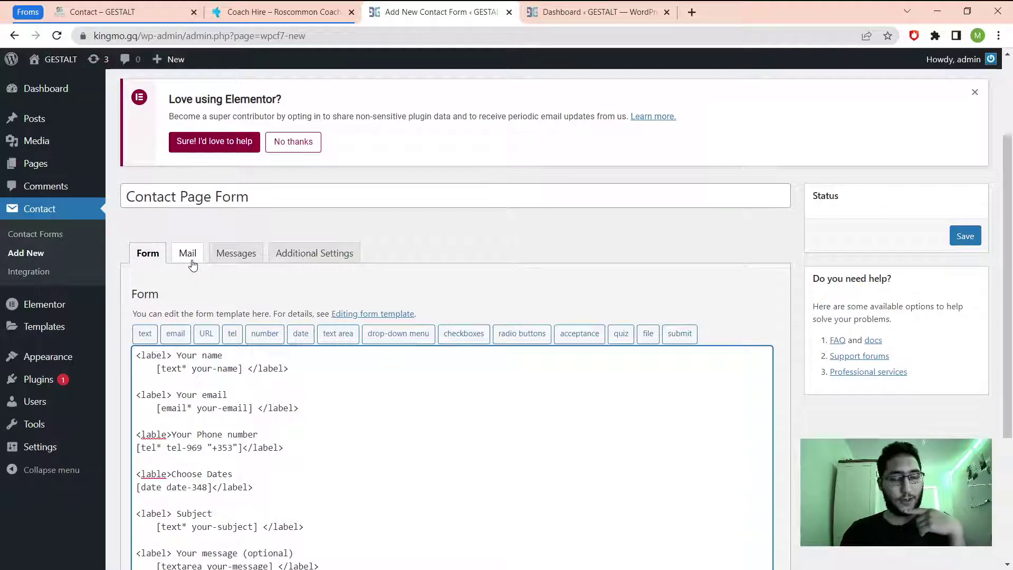
Compare the Mail tab's To, From, Subject and body templates with the Form template.
left_click(188, 254)
scroll(352, 362, "down", 3)
scroll(352, 362, "up", 1)
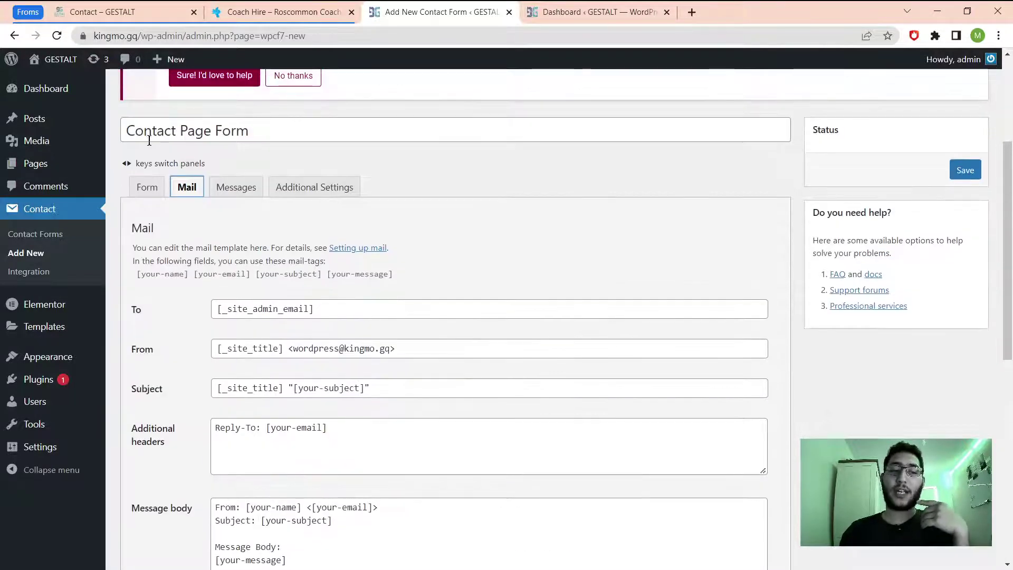
left_click(152, 195)
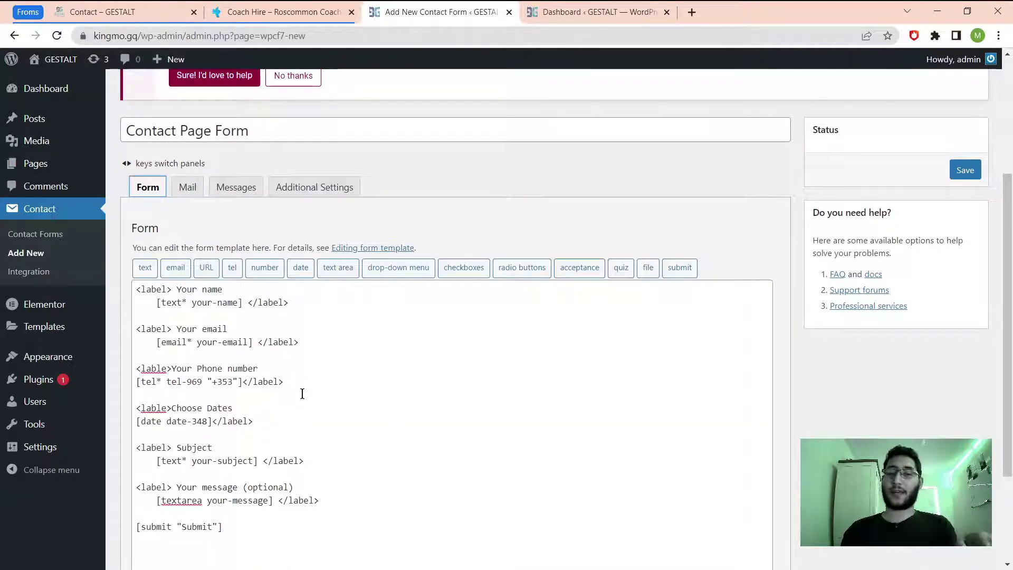
scroll(301, 394, "down", 3)
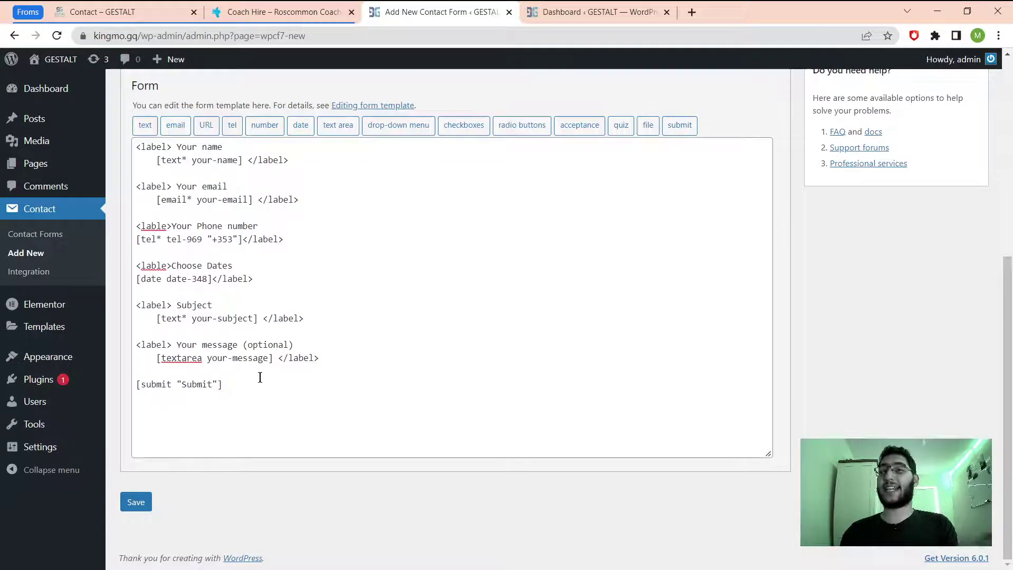
scroll(261, 377, "up", 3)
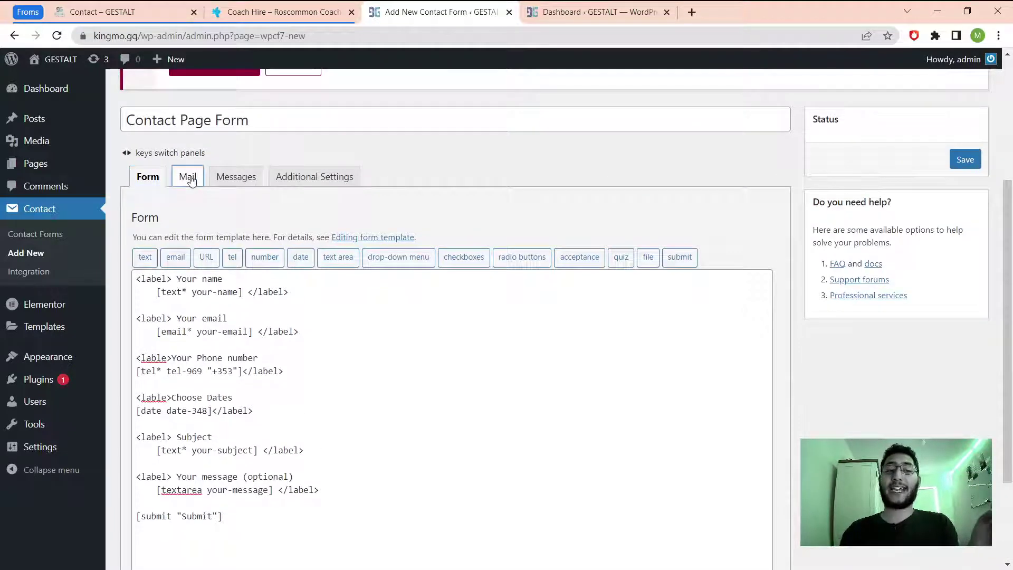
left_click(187, 176)
Match the your-subject field name in the Form against the Mail Subject line's [your-subject] tag.
mouse_move(52, 305)
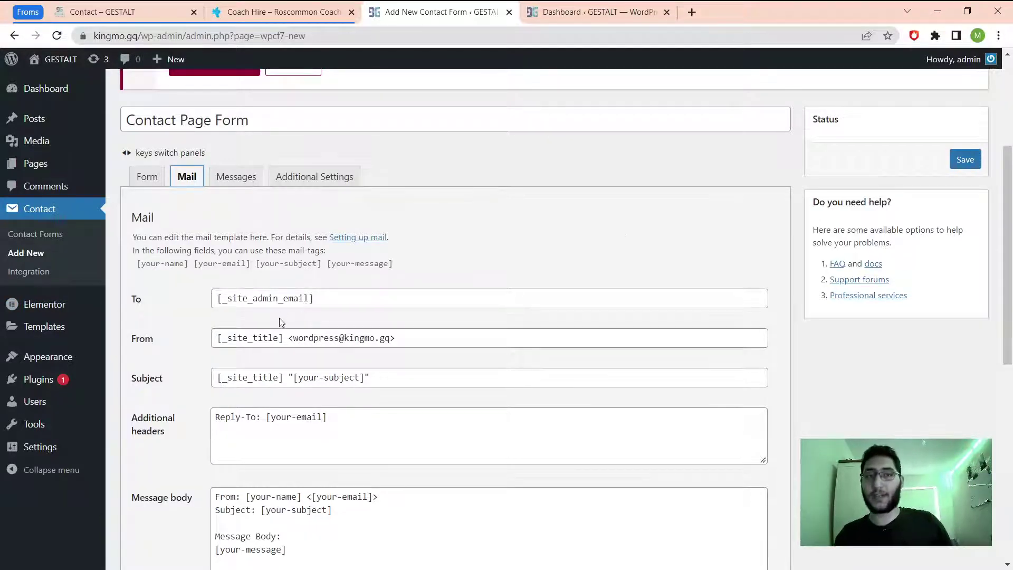
scroll(644, 405, "up", 4)
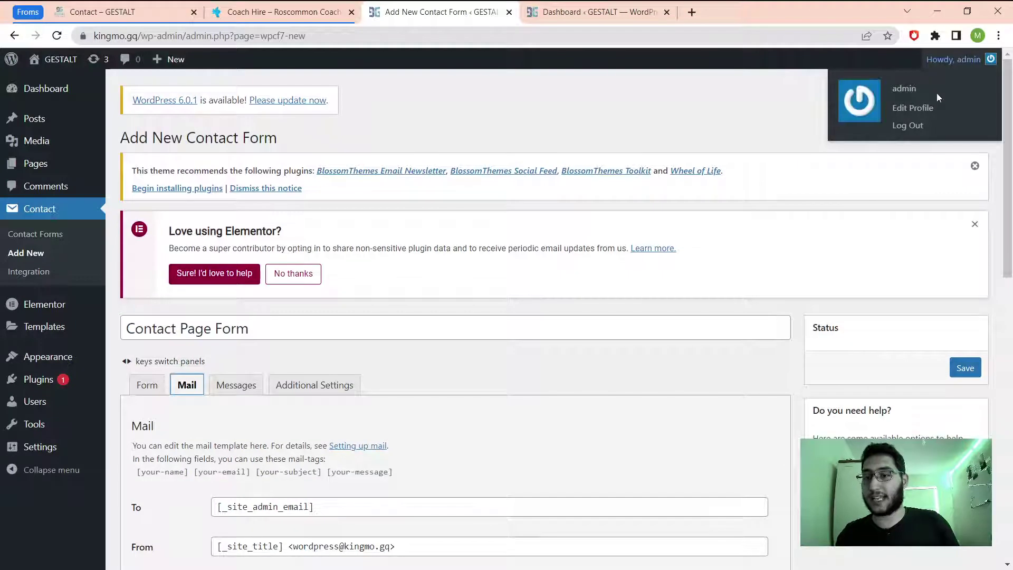
scroll(466, 312, "down", 1)
scroll(466, 312, "down", 4)
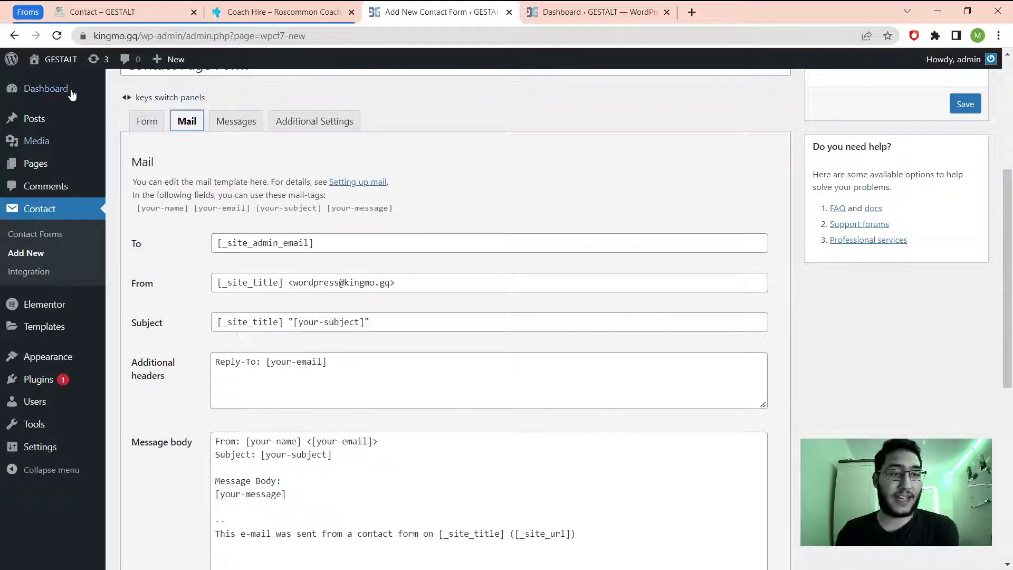
mouse_move(51, 63)
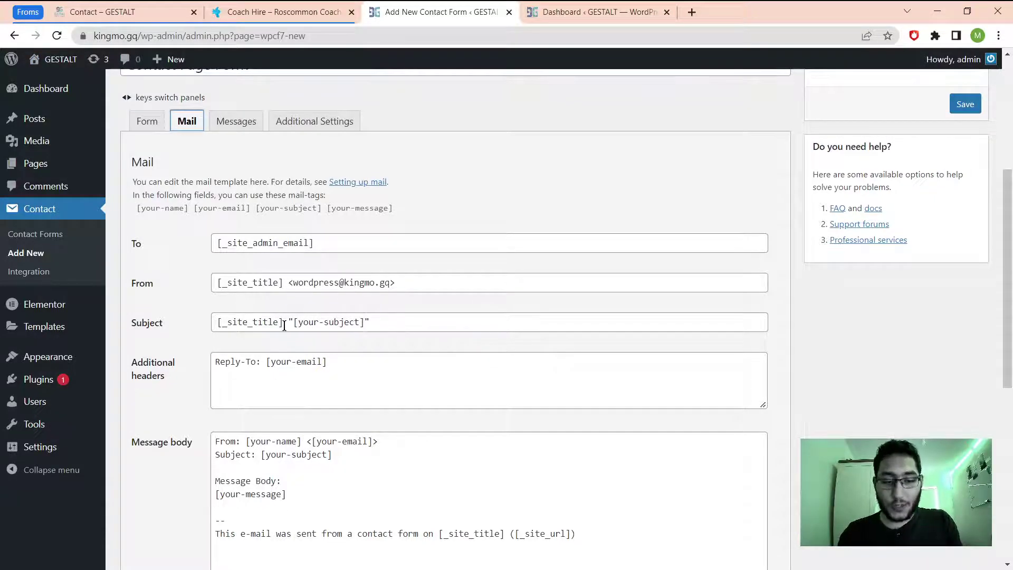
left_click(146, 121)
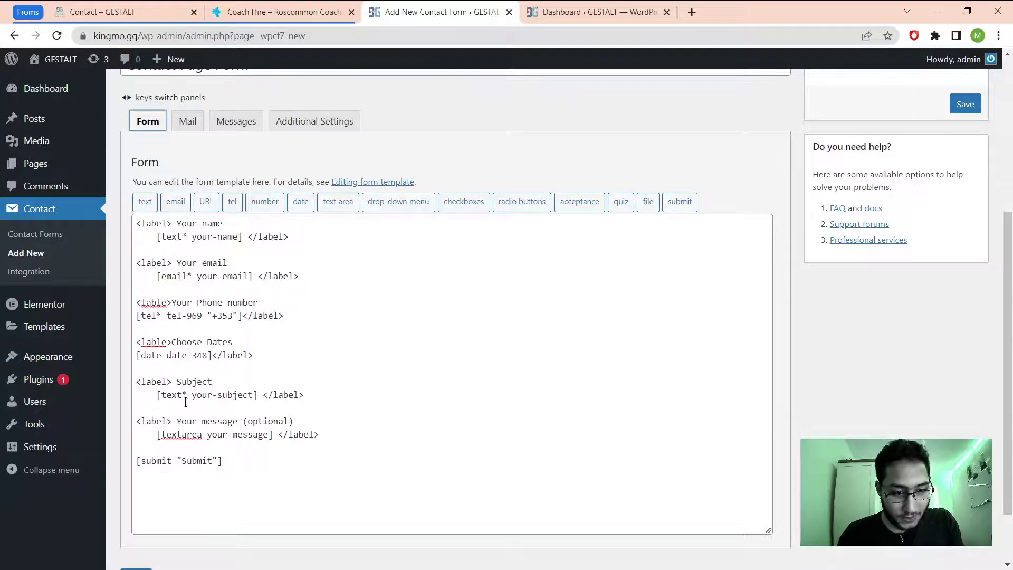
left_click_drag(154, 395, 194, 399)
left_click(252, 396)
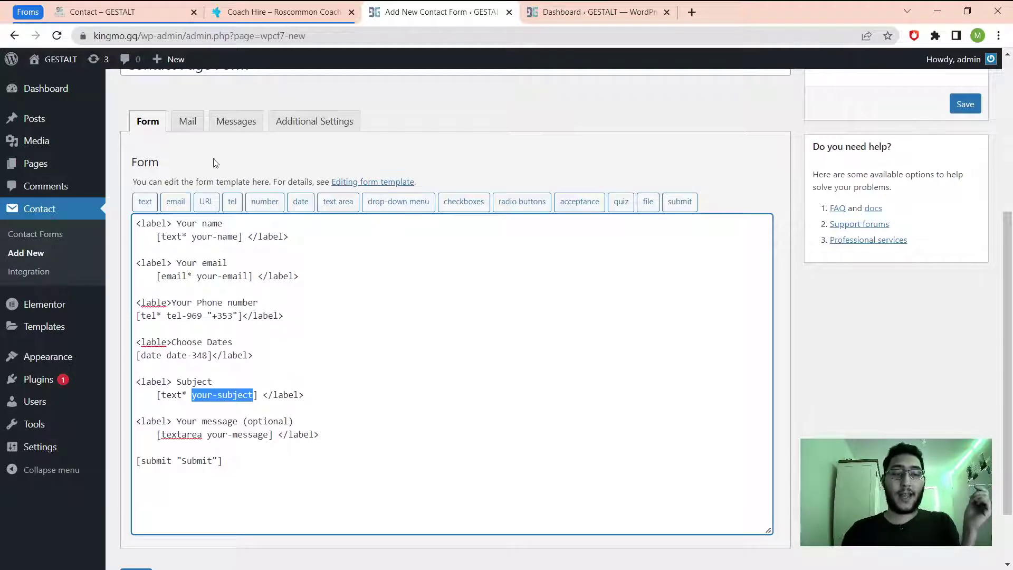
left_click(189, 122)
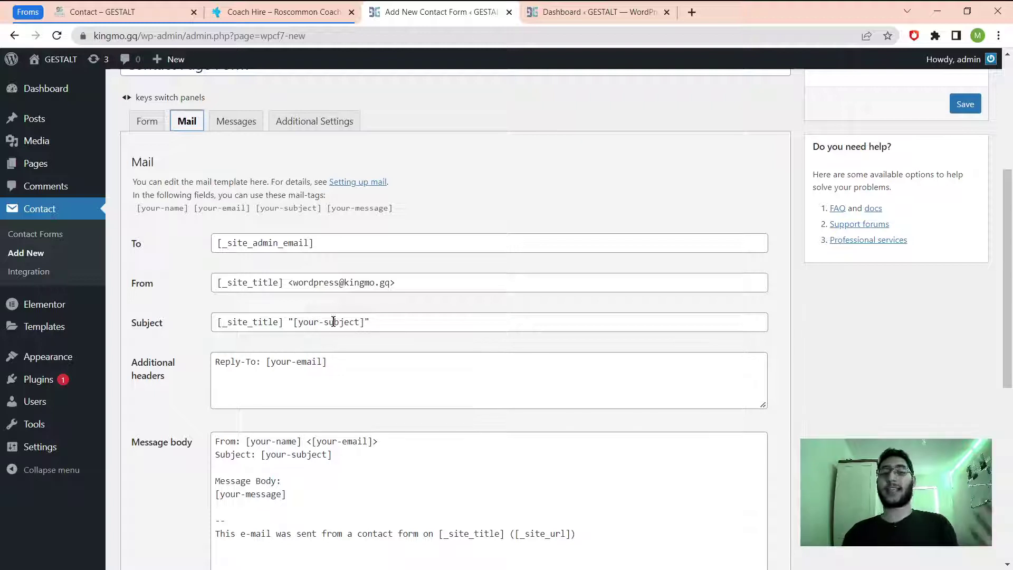
Add a 'Phone number:' line below the Subject line in the Mail message body.
scroll(262, 470, "down", 2)
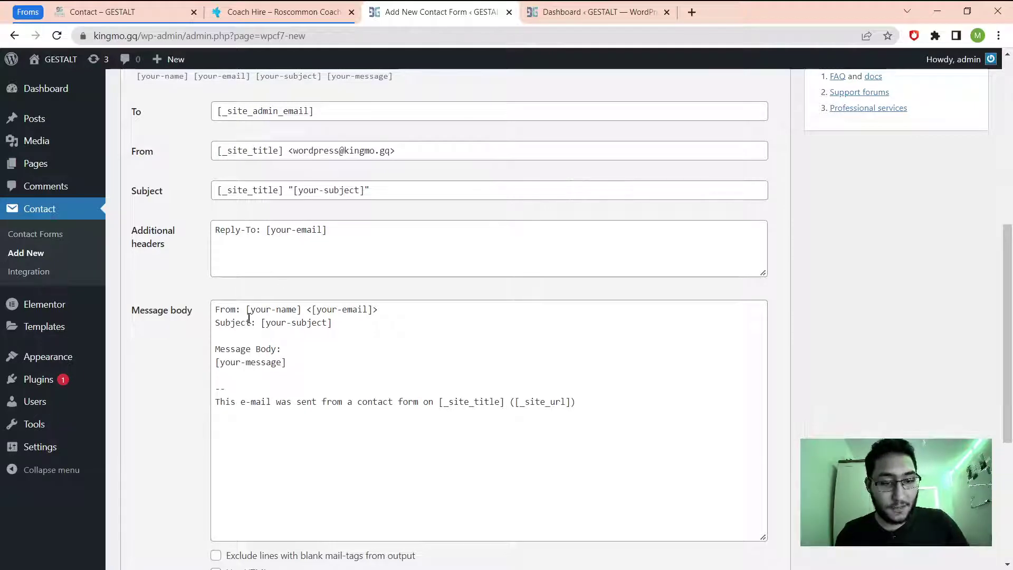
scroll(255, 352, "down", 3)
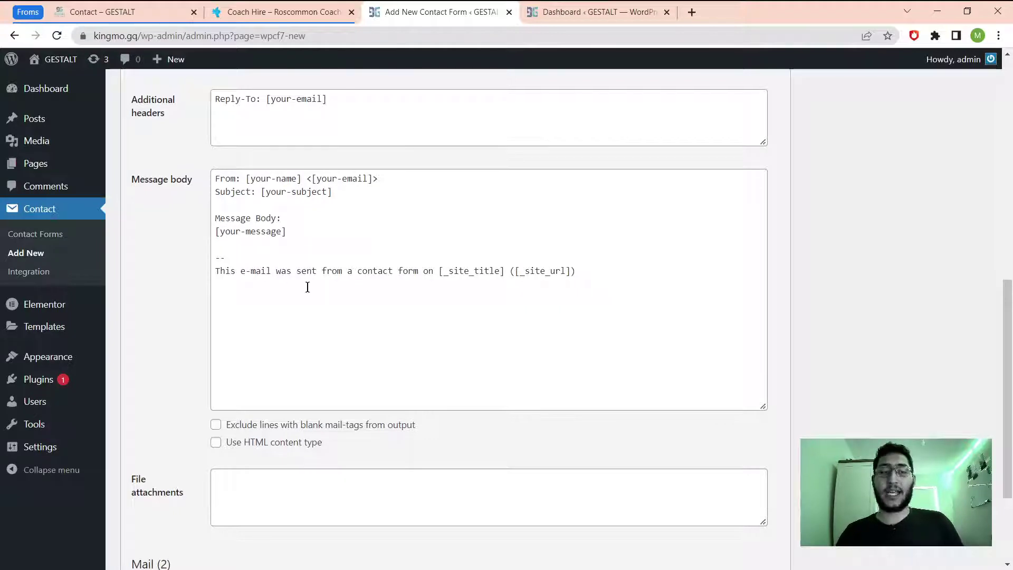
scroll(306, 287, "up", 1)
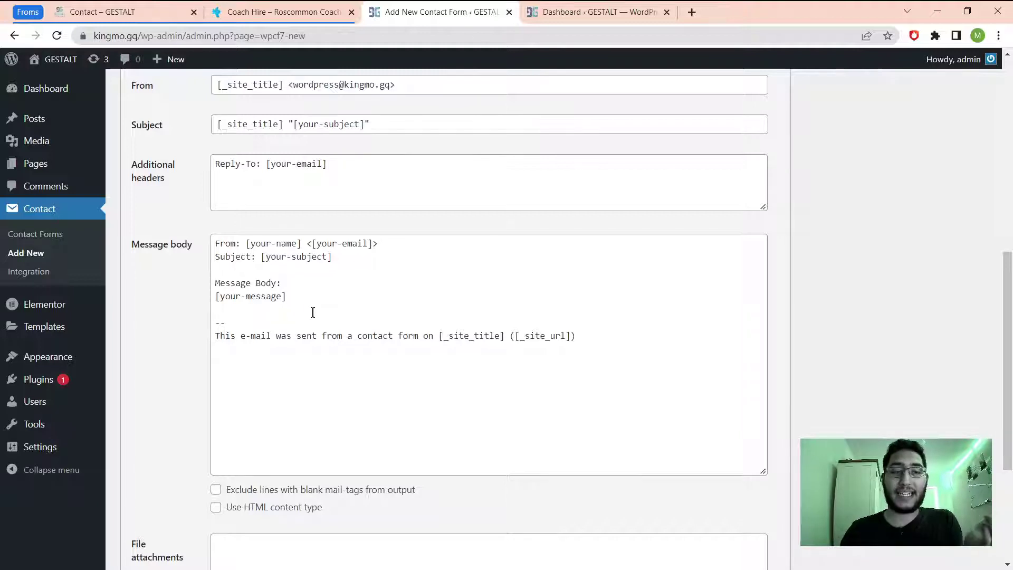
scroll(312, 312, "up", 1)
left_click(294, 365)
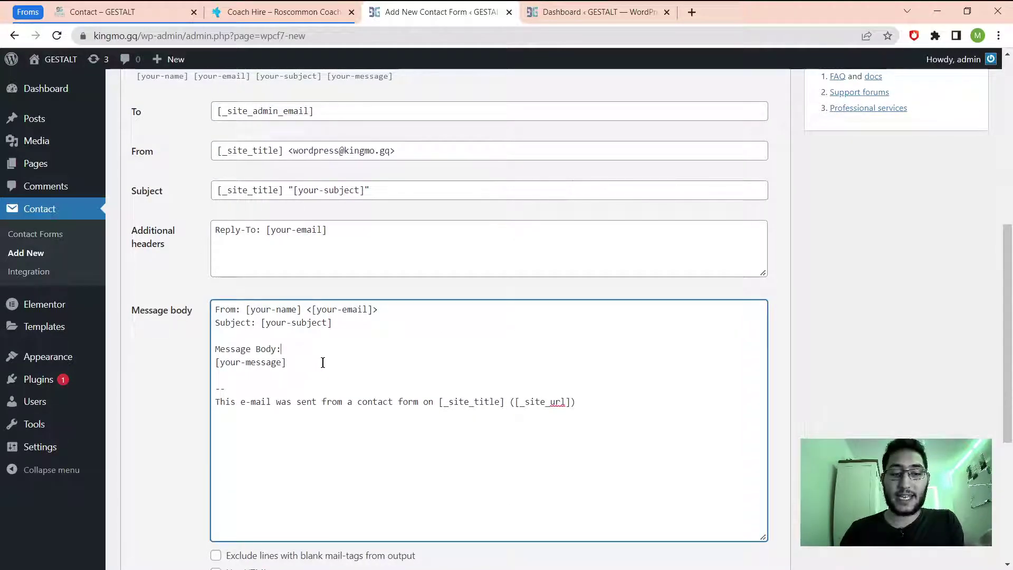
key("Return")
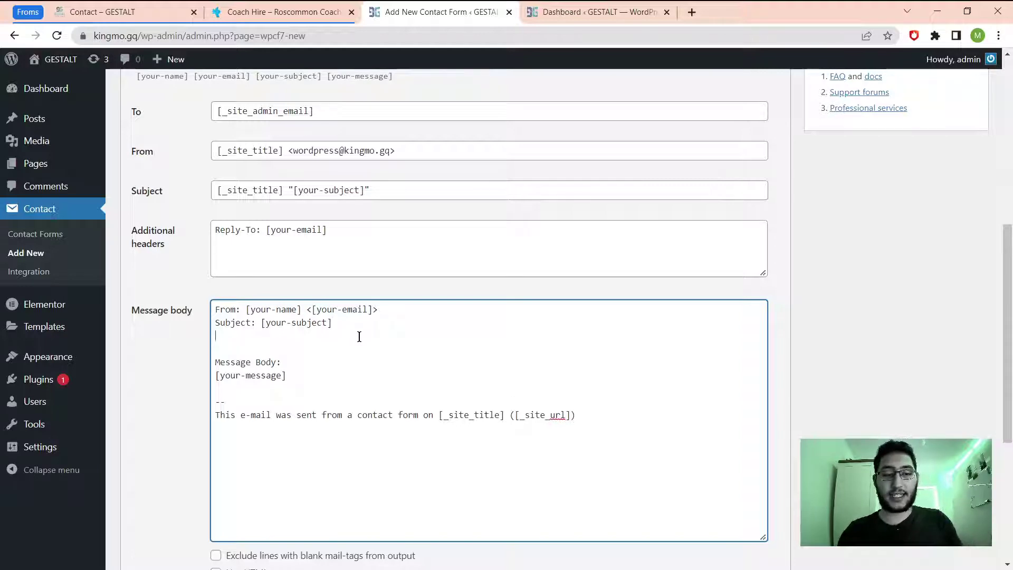
type("Ph")
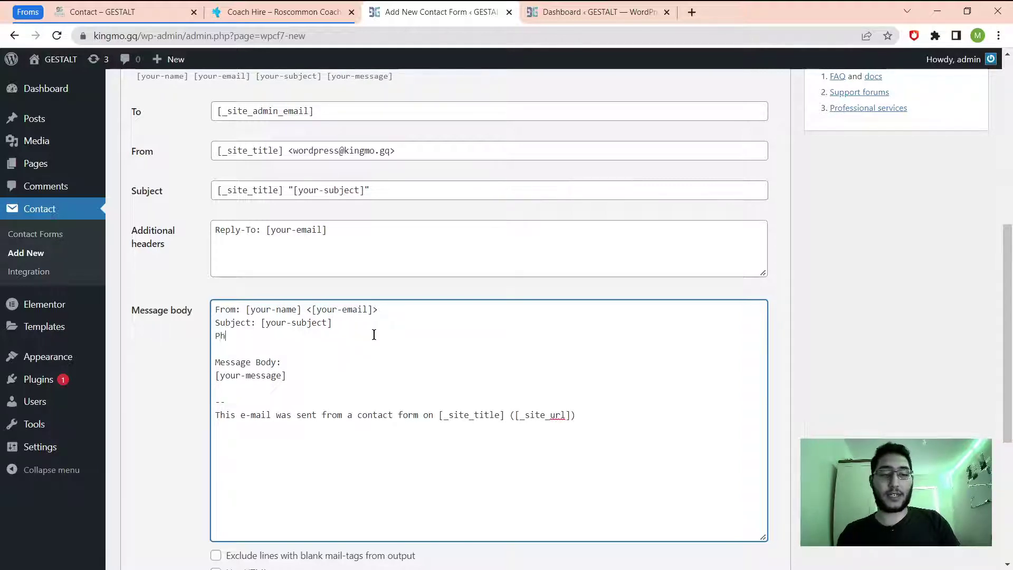
type("one number:")
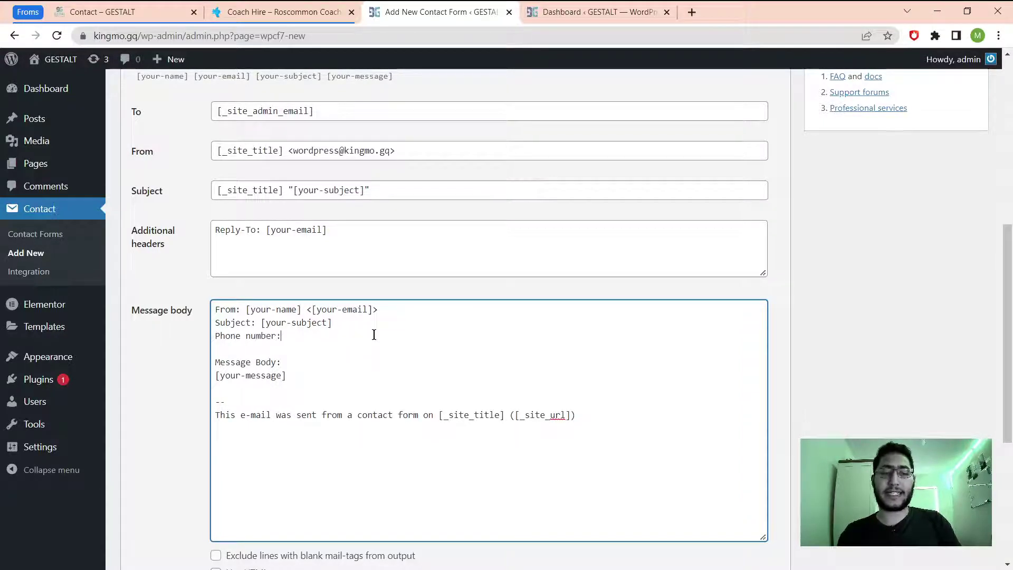
Copy the tel-969 field name from the Form and insert it as [tel-969] after 'Phone number:'.
scroll(379, 336, "up", 3)
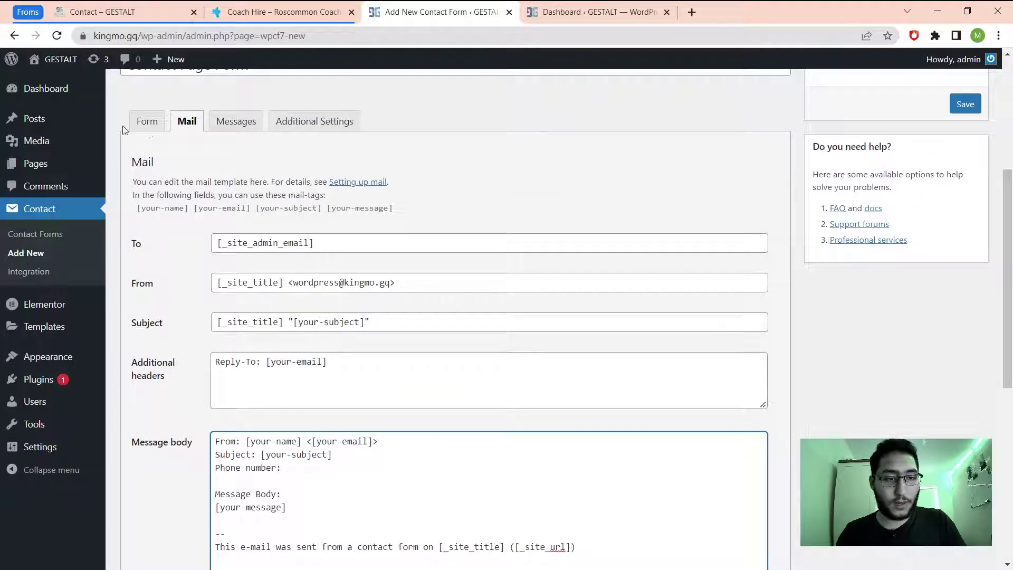
left_click(148, 121)
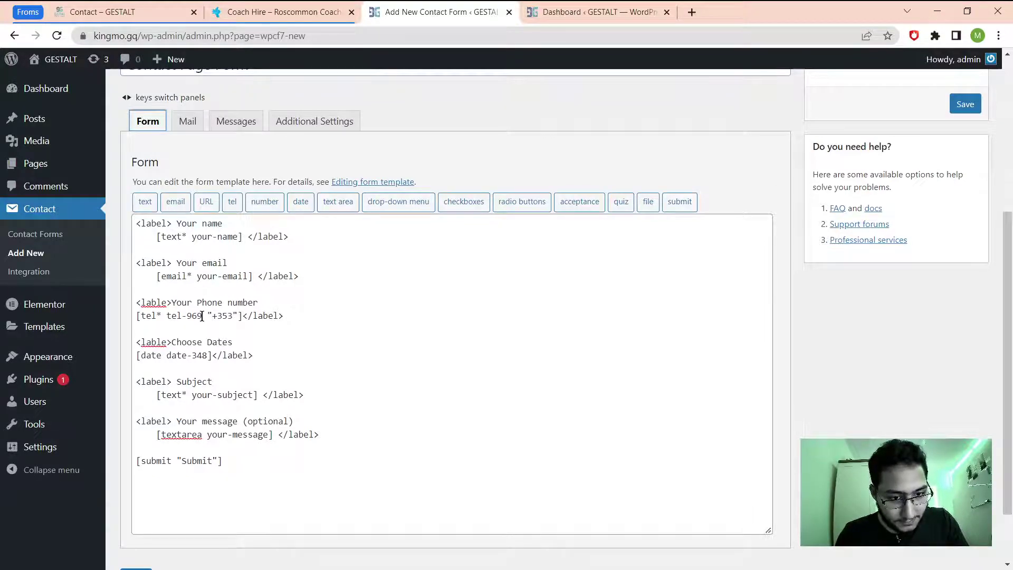
left_click_drag(203, 316, 169, 318)
key("ctrl+c")
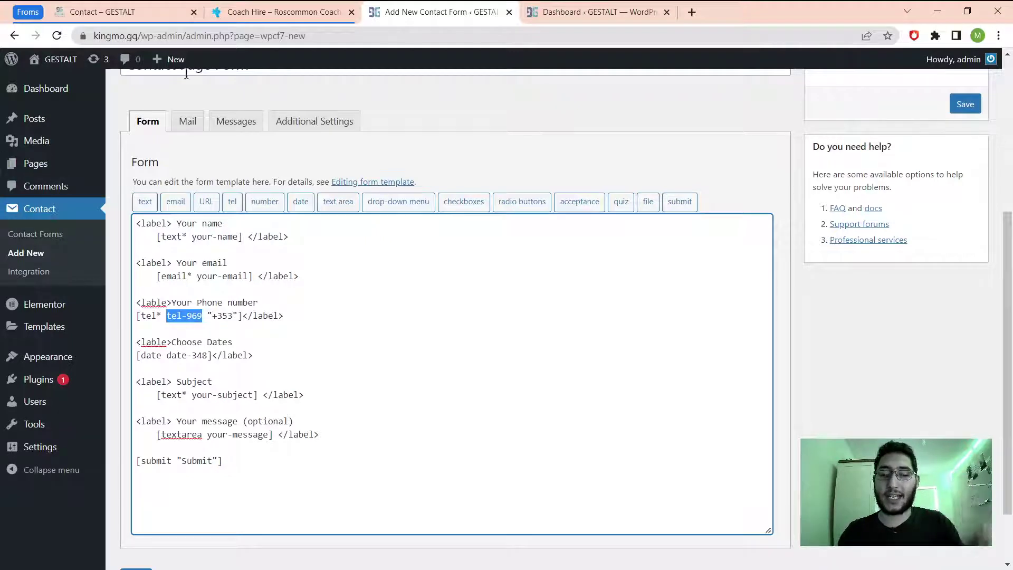
left_click(189, 127)
scroll(370, 384, "down", 3)
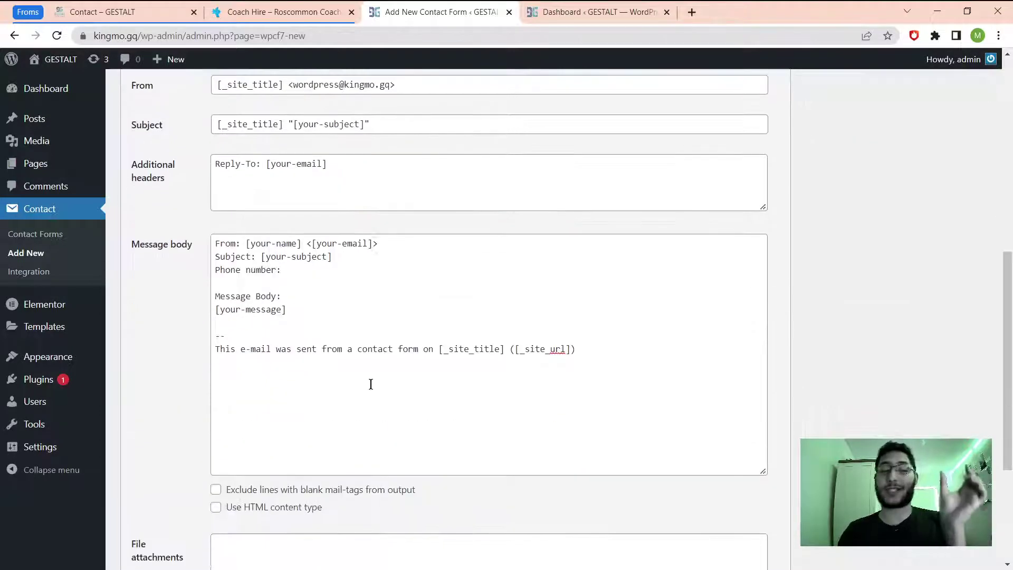
left_click(291, 272)
type("{")
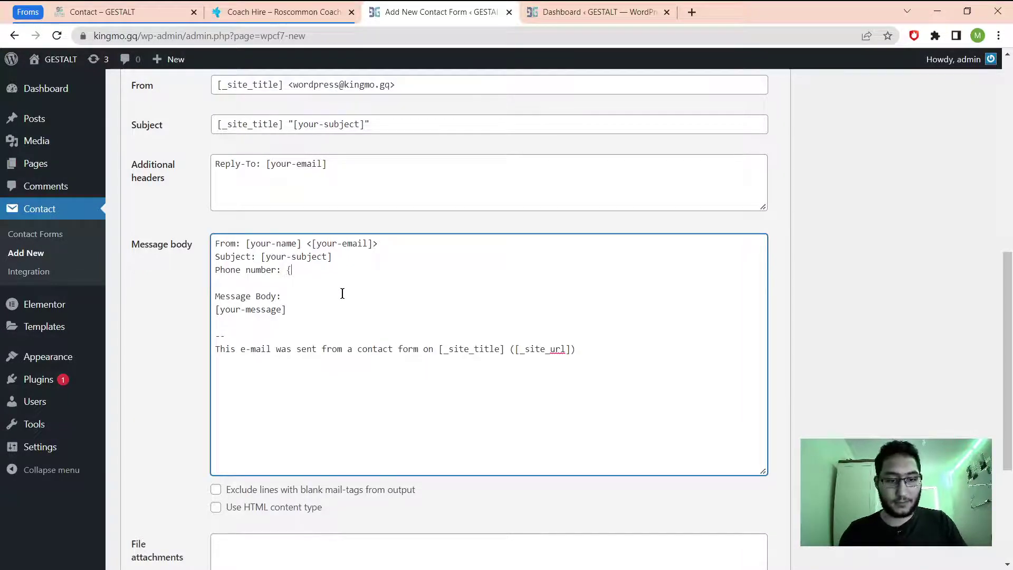
type("[")
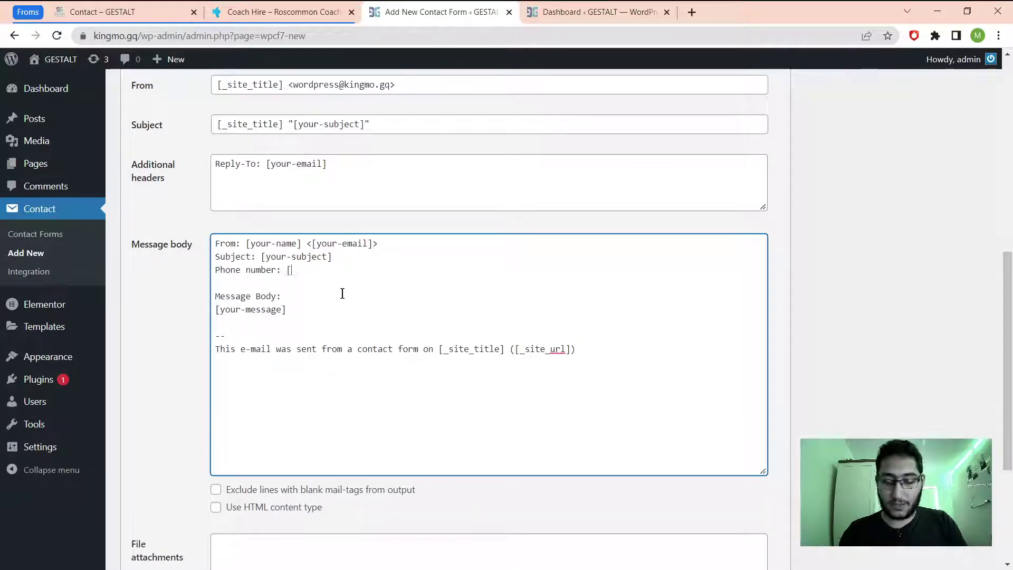
type("]")
key("ctrl+v")
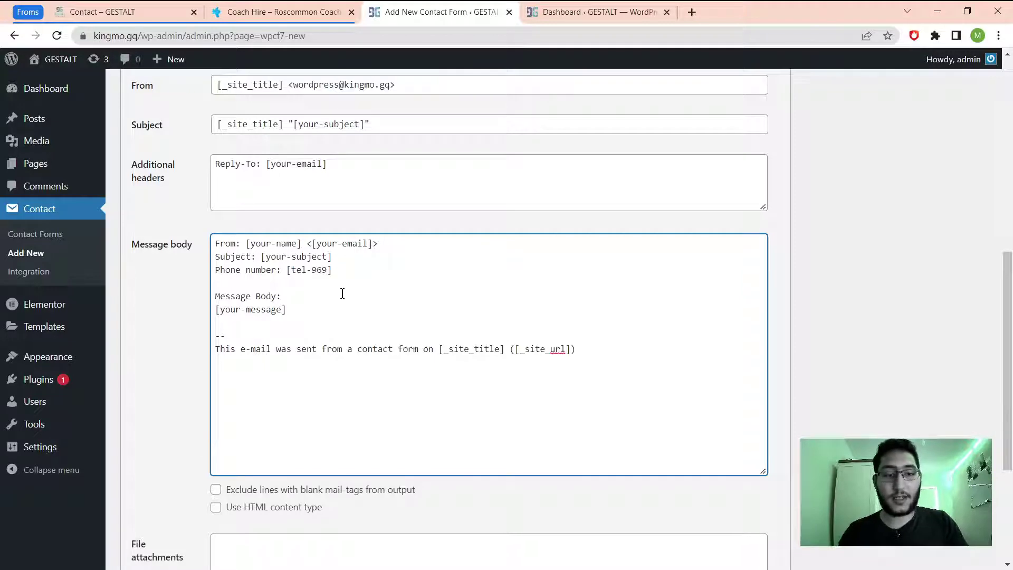
left_click(358, 279)
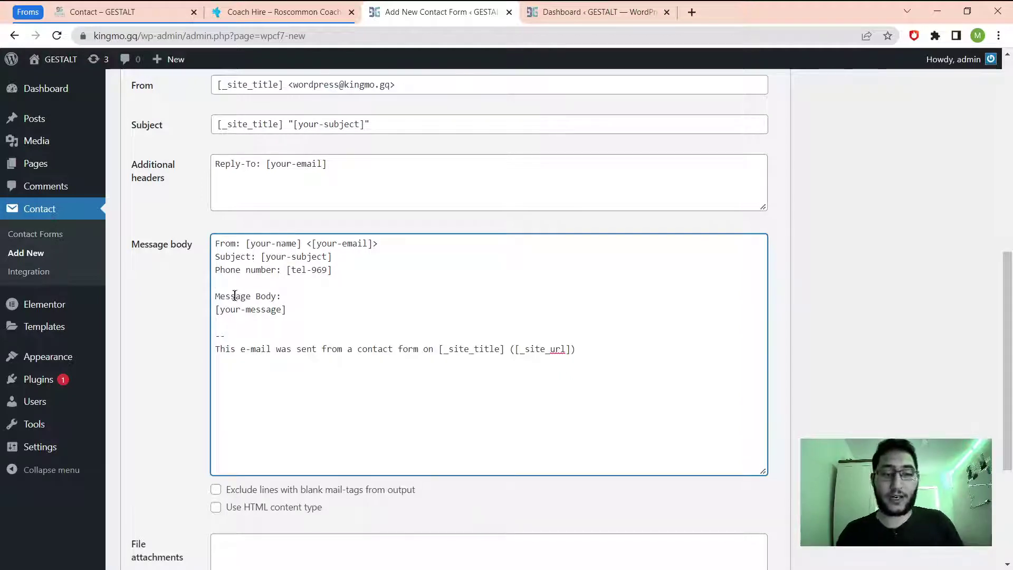
scroll(407, 421, "down", 3)
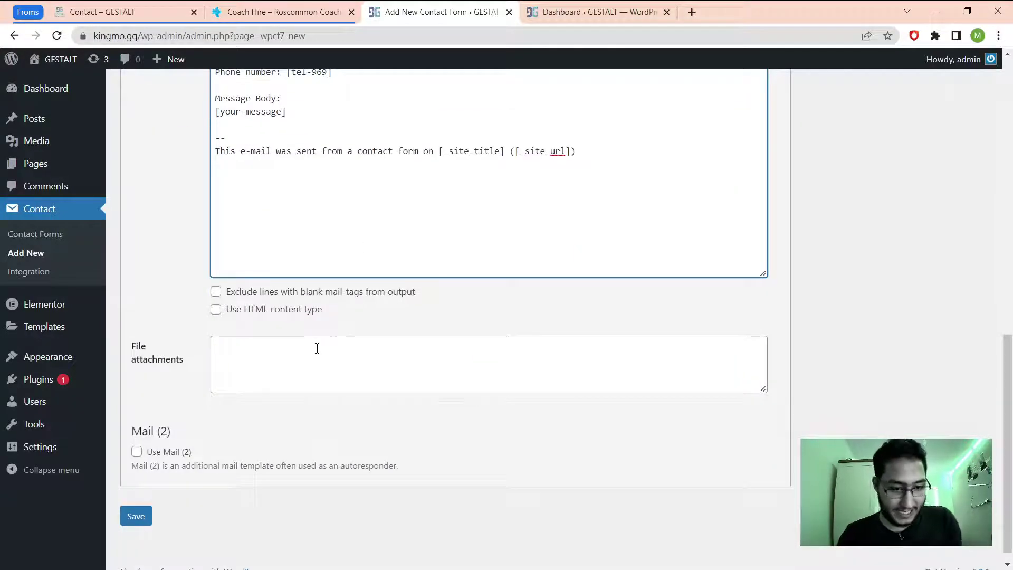
Review the Messages list, selecting the sent-successfully confirmation text, and move on to Additional Settings.
scroll(320, 410, "up", 8)
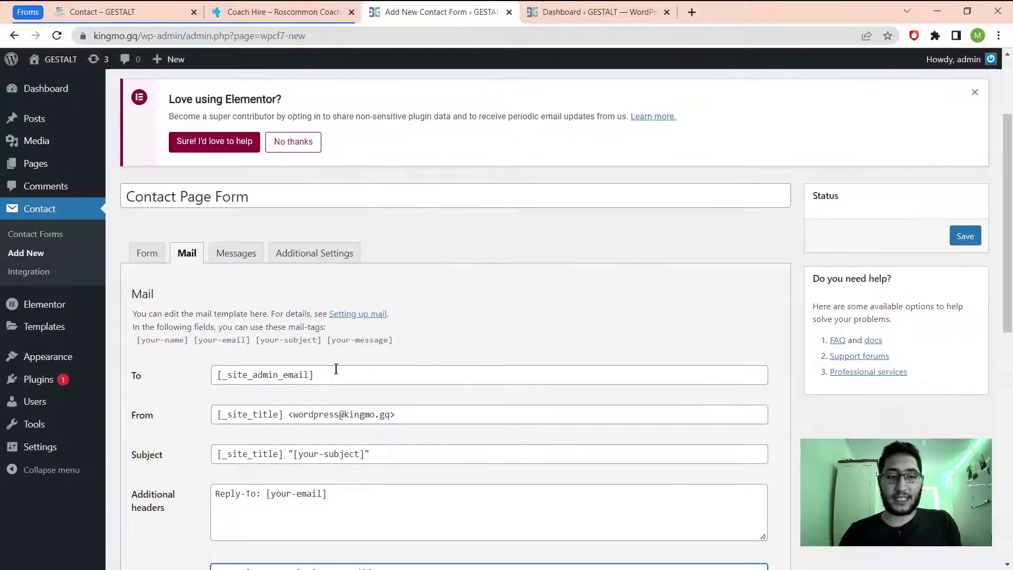
left_click(238, 254)
scroll(272, 312, "down", 3)
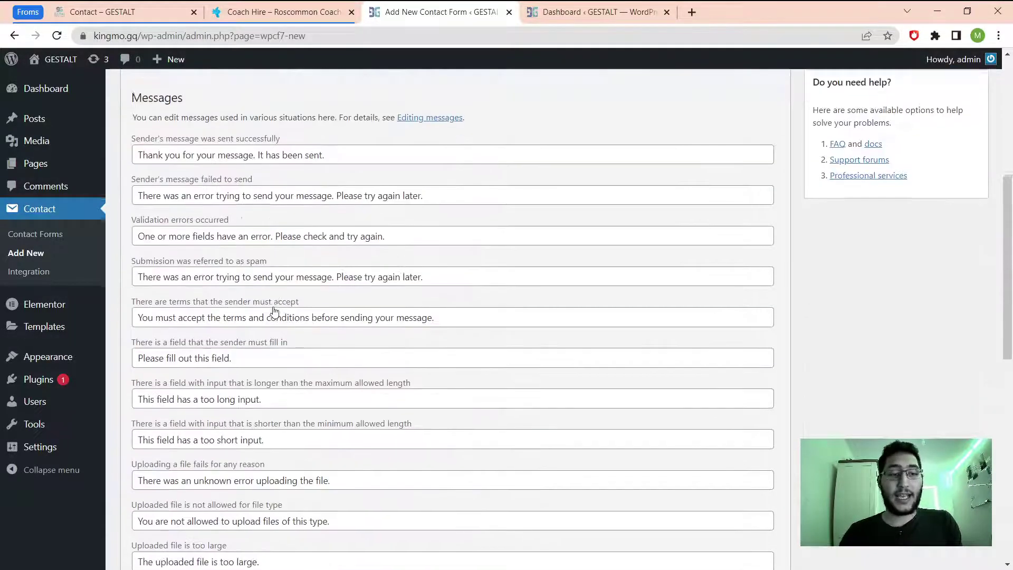
scroll(317, 369, "up", 3)
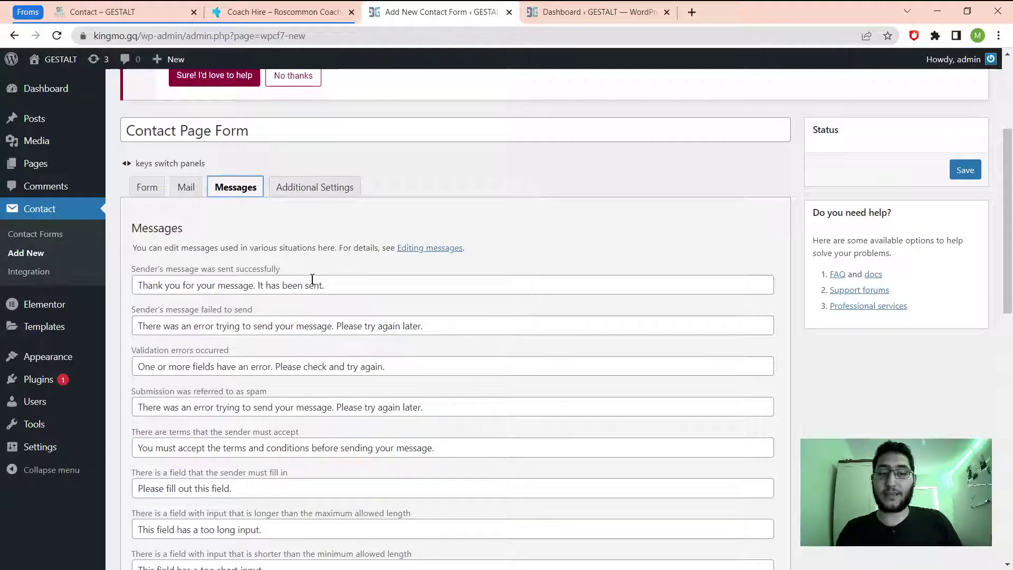
left_click_drag(336, 286, 75, 305)
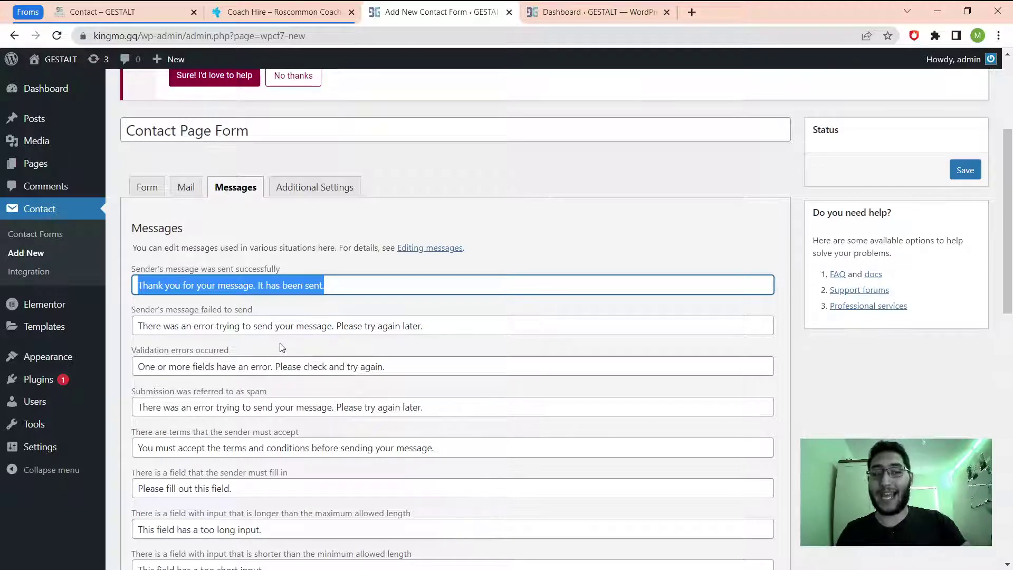
scroll(238, 316, "down", 5)
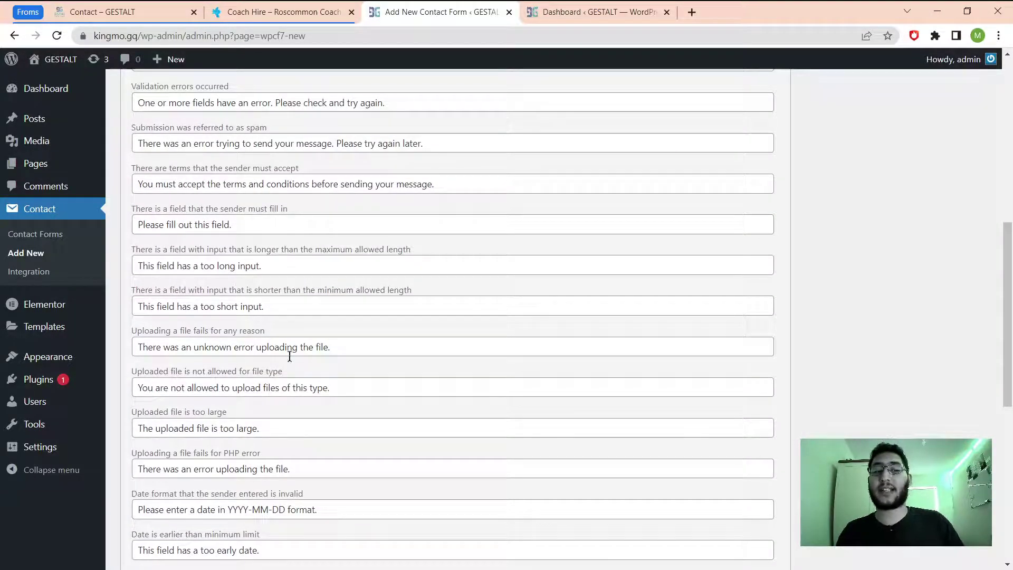
scroll(290, 356, "down", 4)
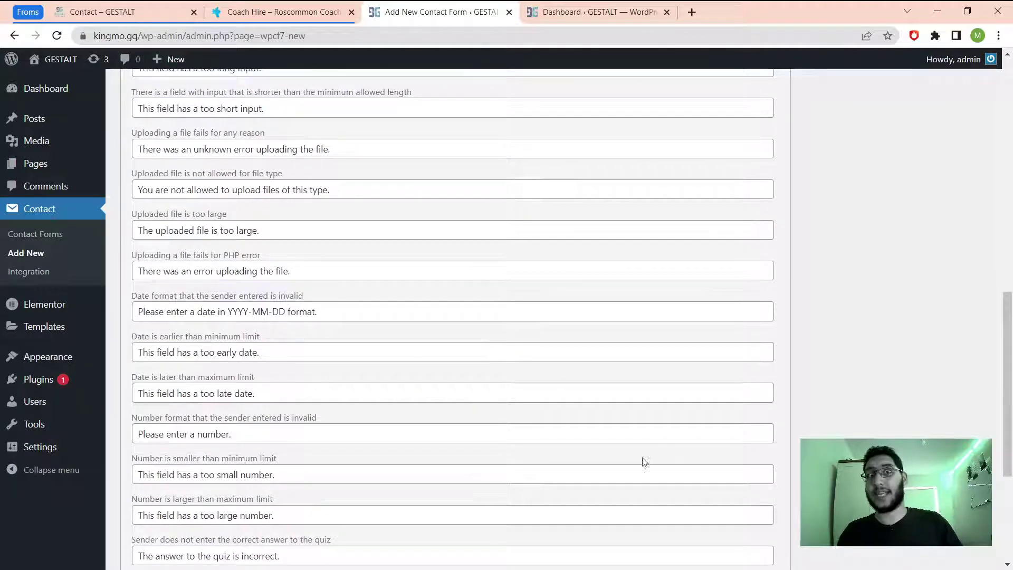
scroll(355, 371, "down", 4)
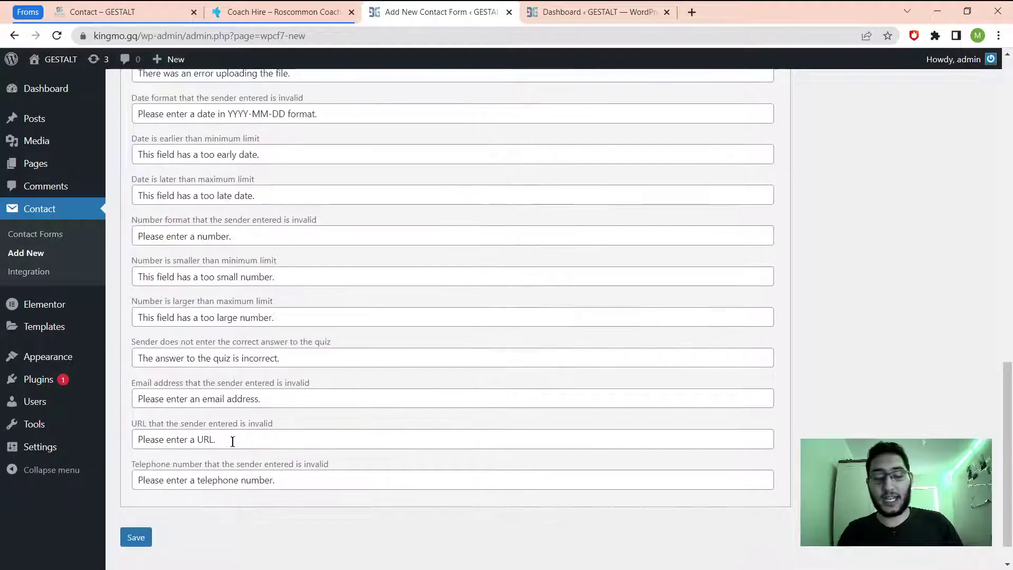
scroll(297, 358, "up", 13)
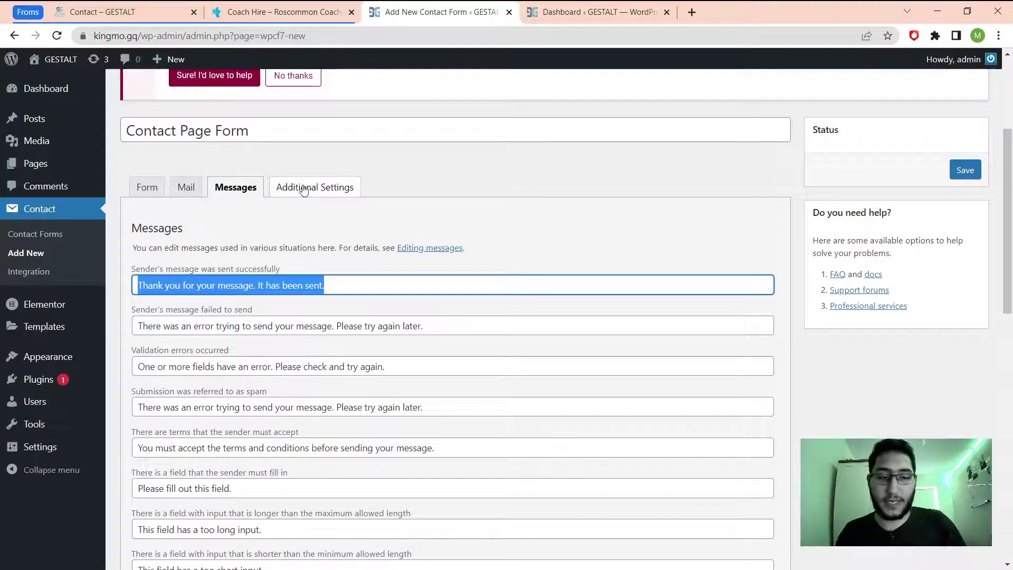
left_click(303, 188)
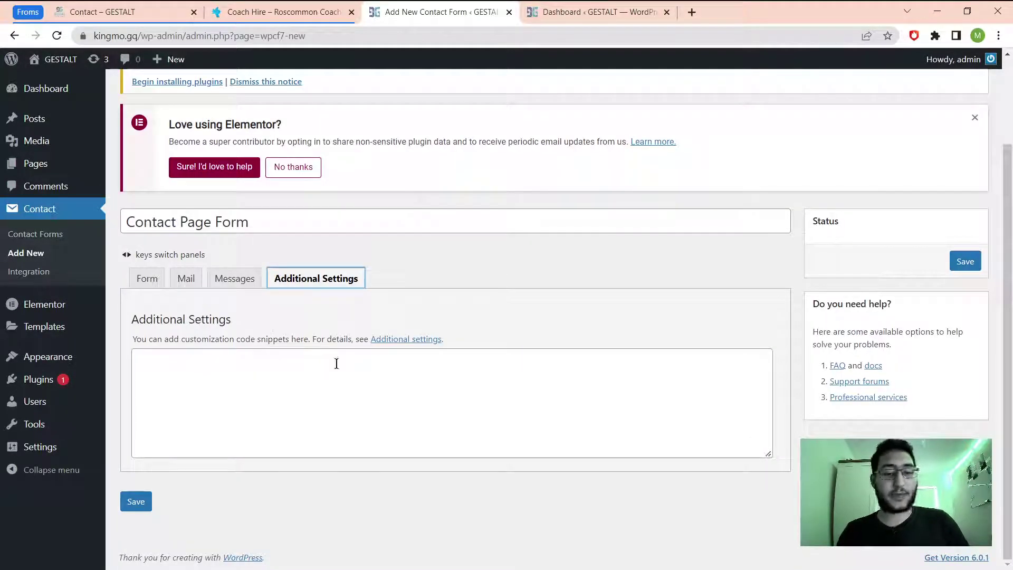
Recheck the Form template and save the Contact Page Form, generating shortcode id 181.
left_click(135, 291)
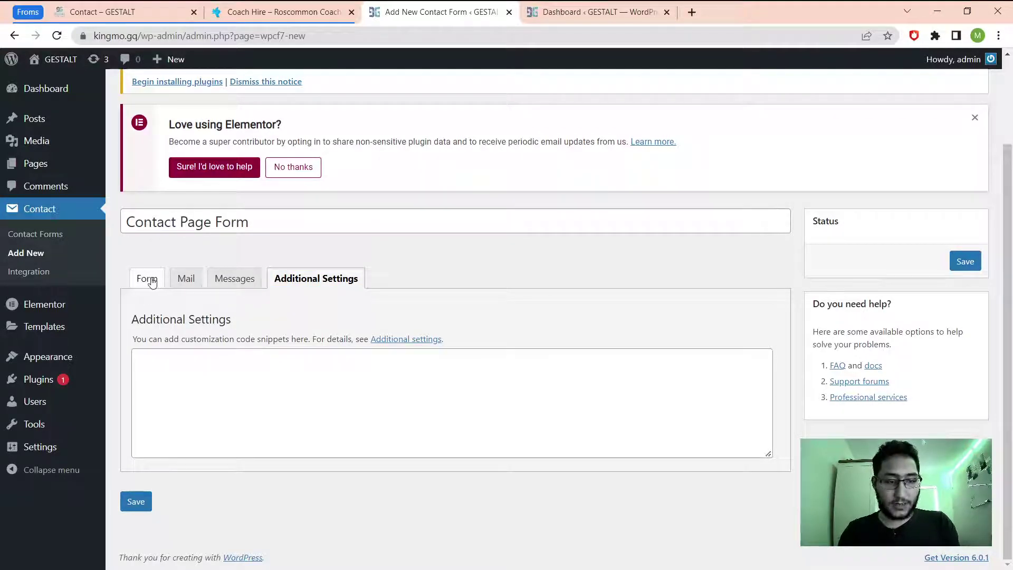
left_click(152, 280)
scroll(373, 403, "down", 5)
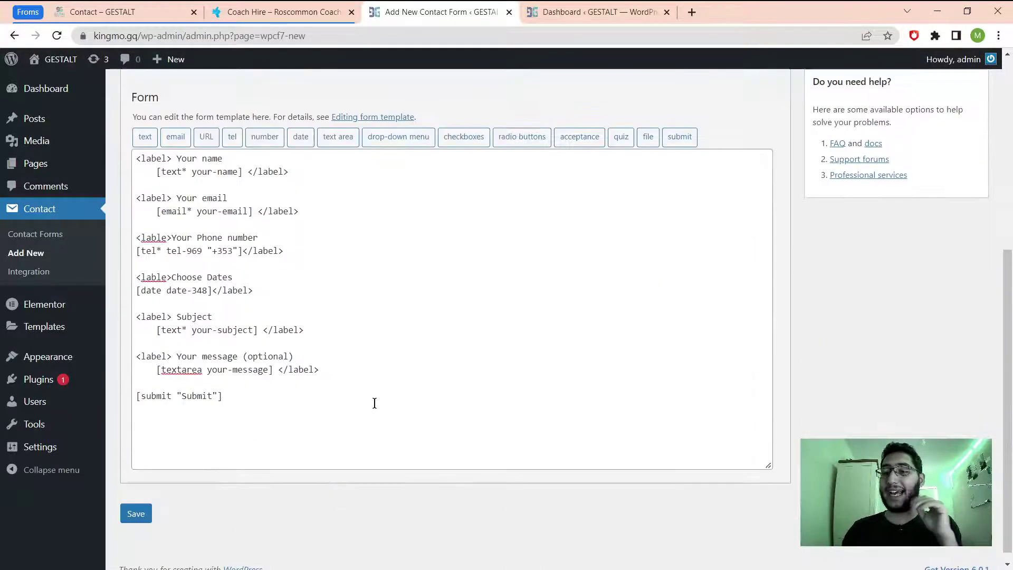
scroll(493, 385, "up", 1)
scroll(475, 384, "down", 1)
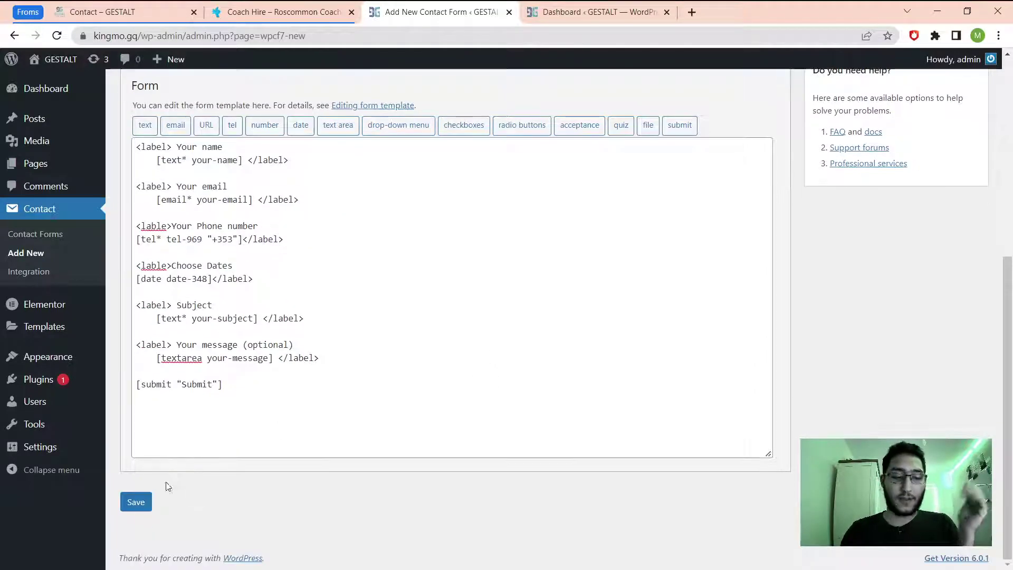
left_click(140, 504)
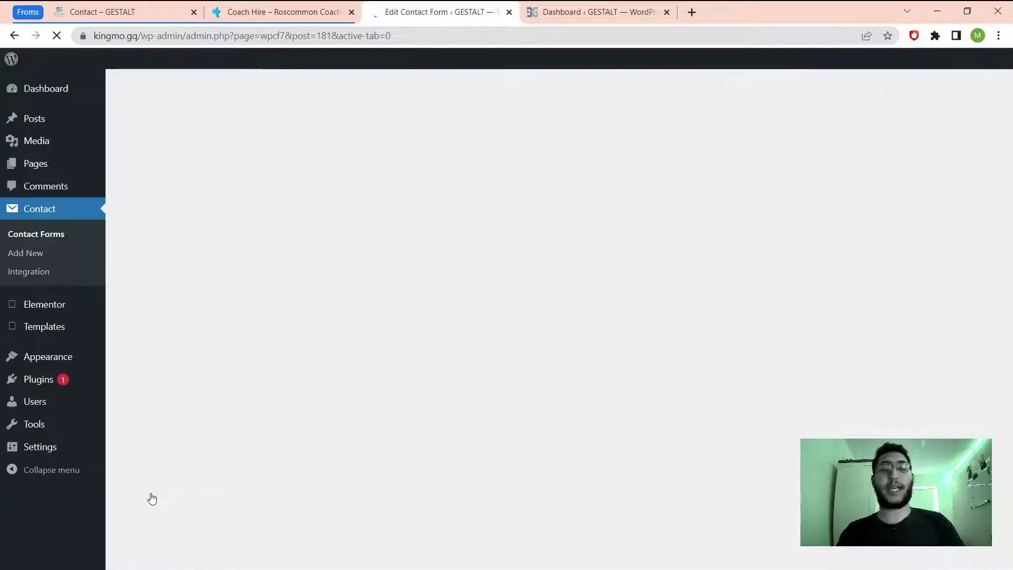
scroll(264, 465, "down", 3)
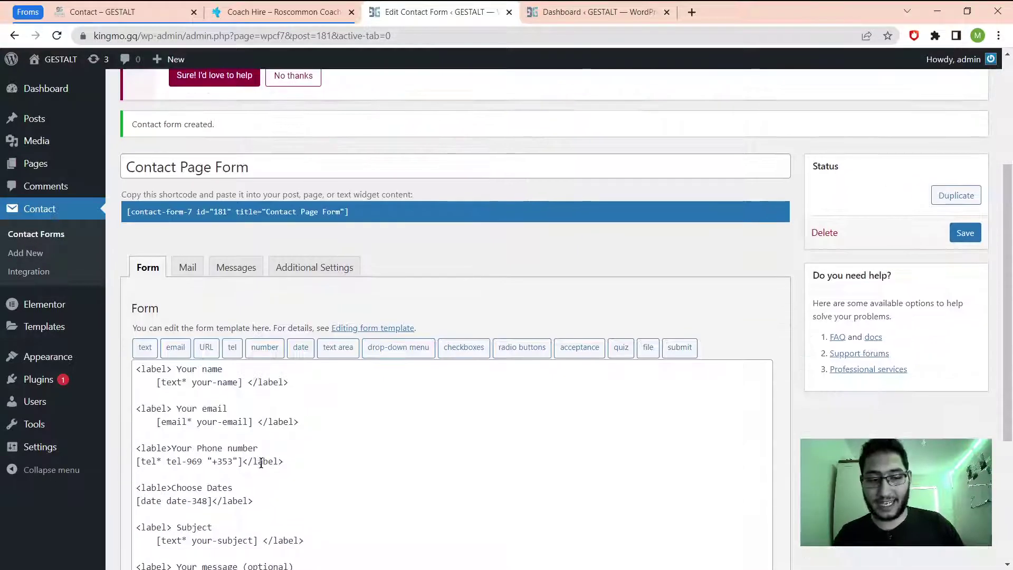
scroll(262, 452, "up", 3)
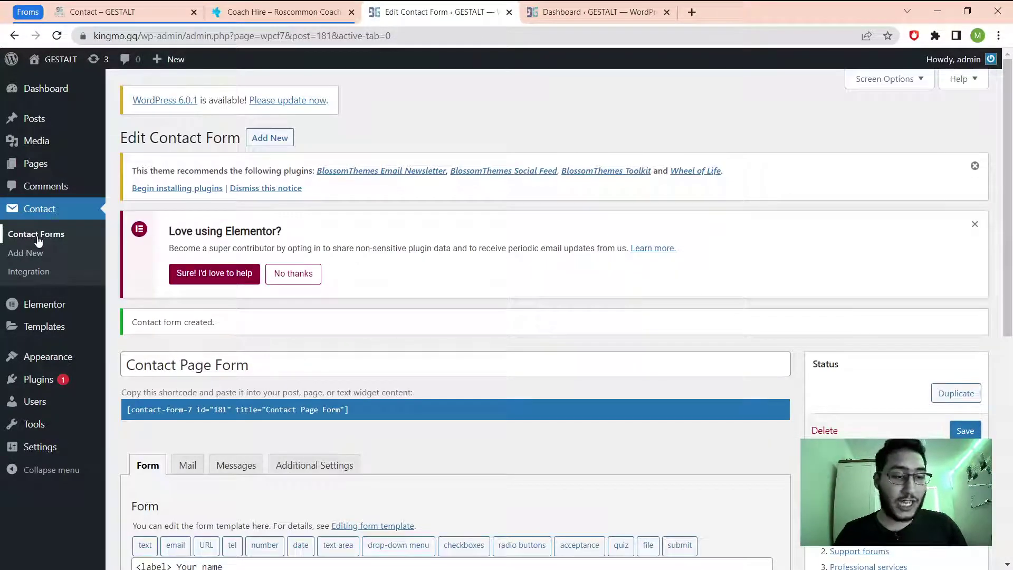
Select the Contact Page Form shortcode in the Contact Forms list, then visit the live GESTALT site.
left_click(36, 238)
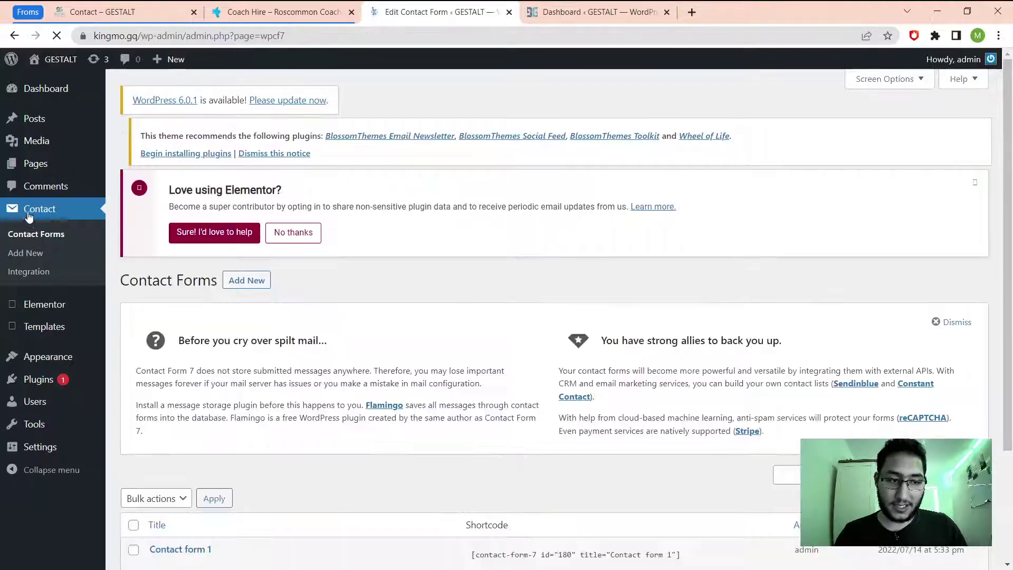
scroll(328, 486, "down", 3)
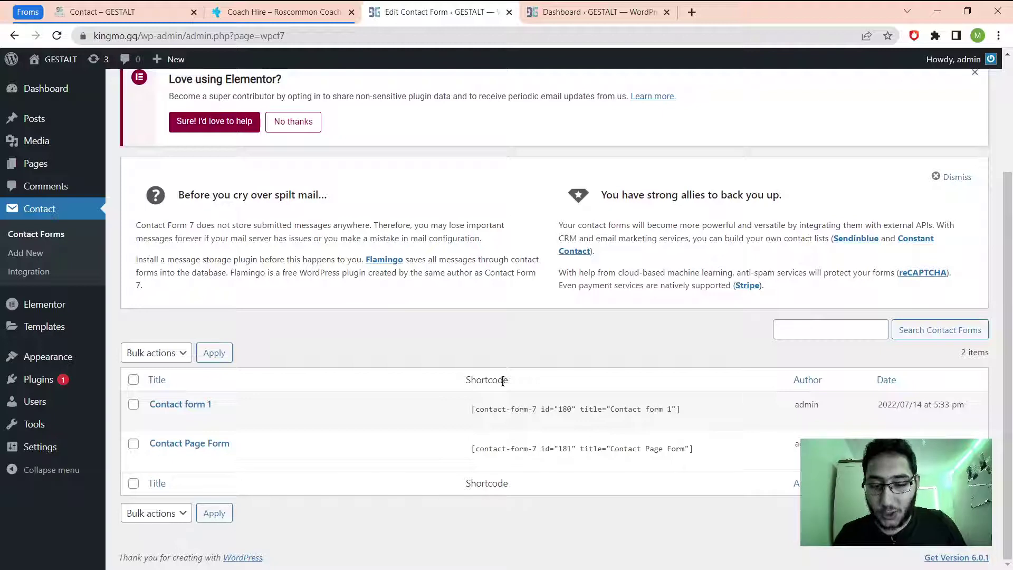
left_click(471, 448)
key("ctrl+c")
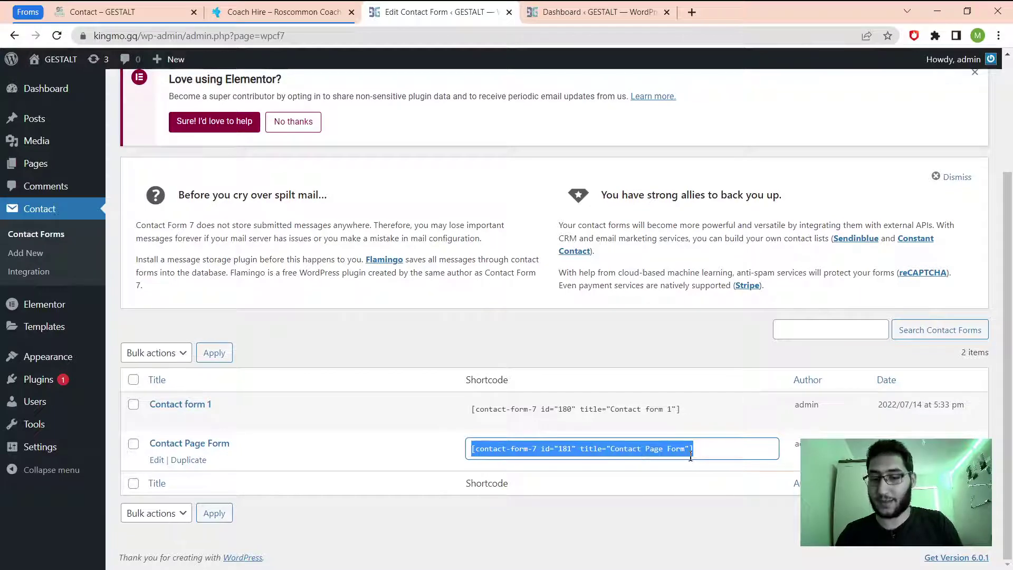
left_click(619, 19)
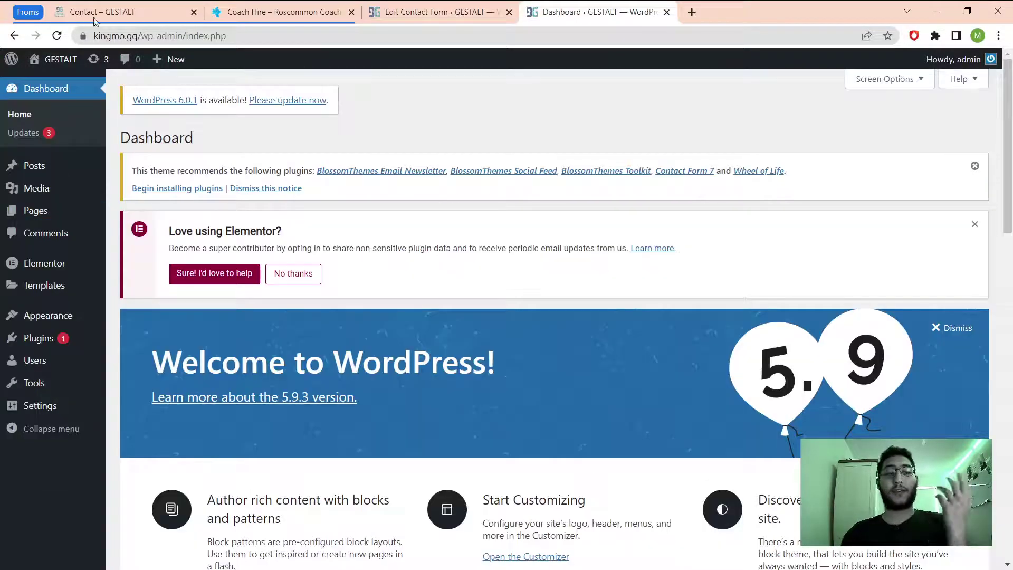
left_click(74, 85)
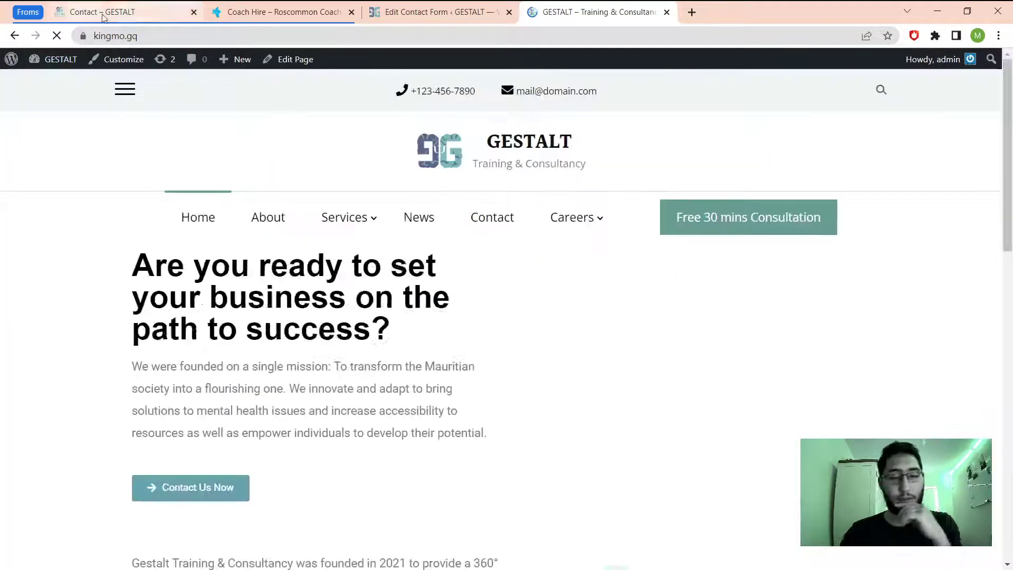
Go to the GESTALT site's Contact page and edit it with Elementor.
left_click(494, 221)
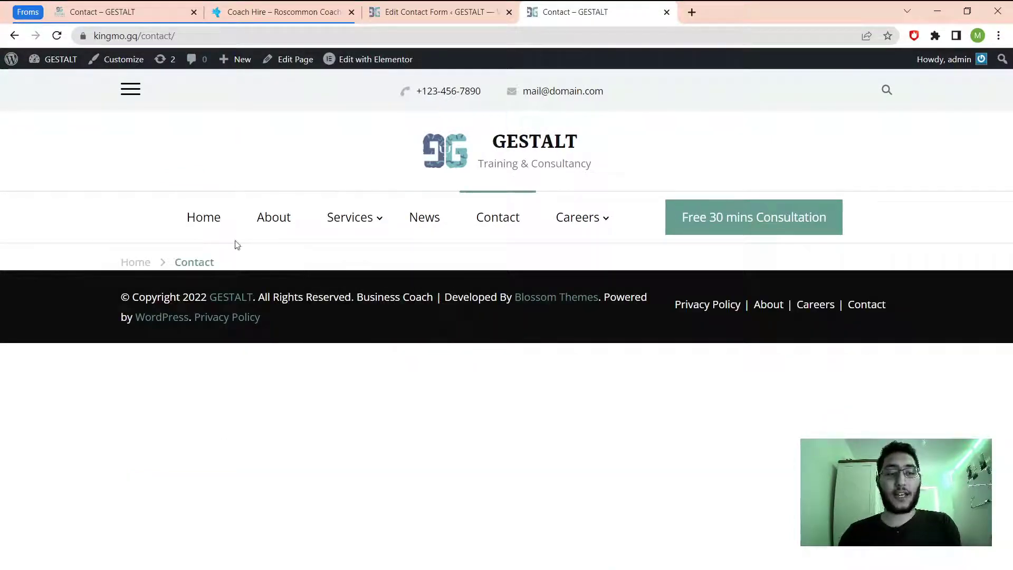
left_click(378, 59)
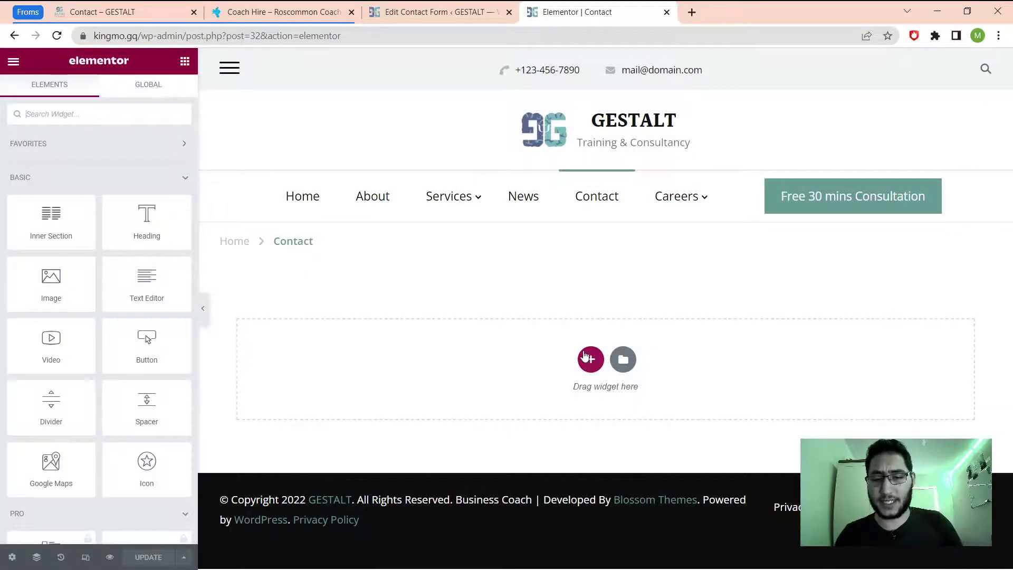
Add a one-column section holding a Shortcode widget and paste the Contact Page Form shortcode into it.
left_click(591, 359)
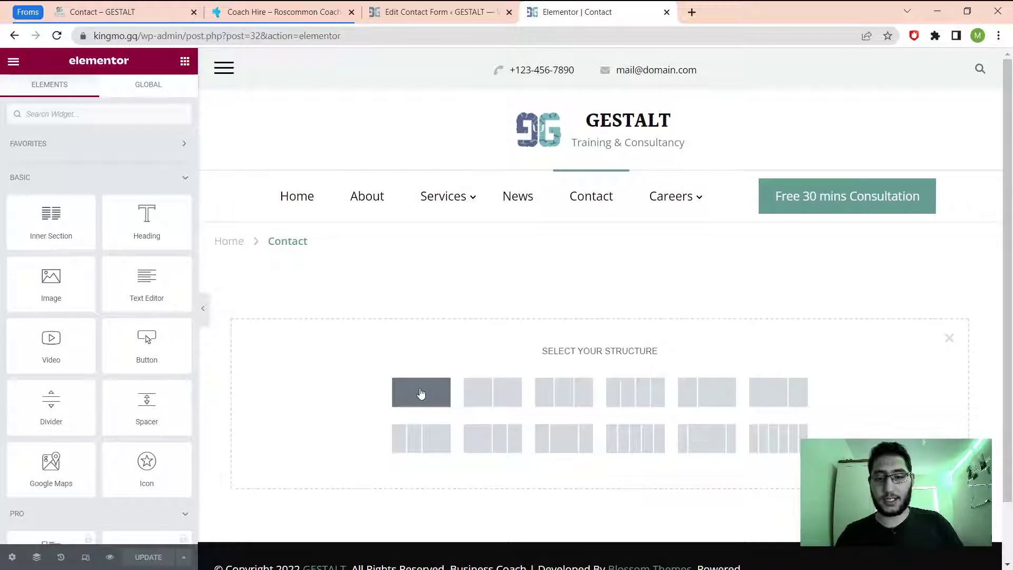
left_click(421, 394)
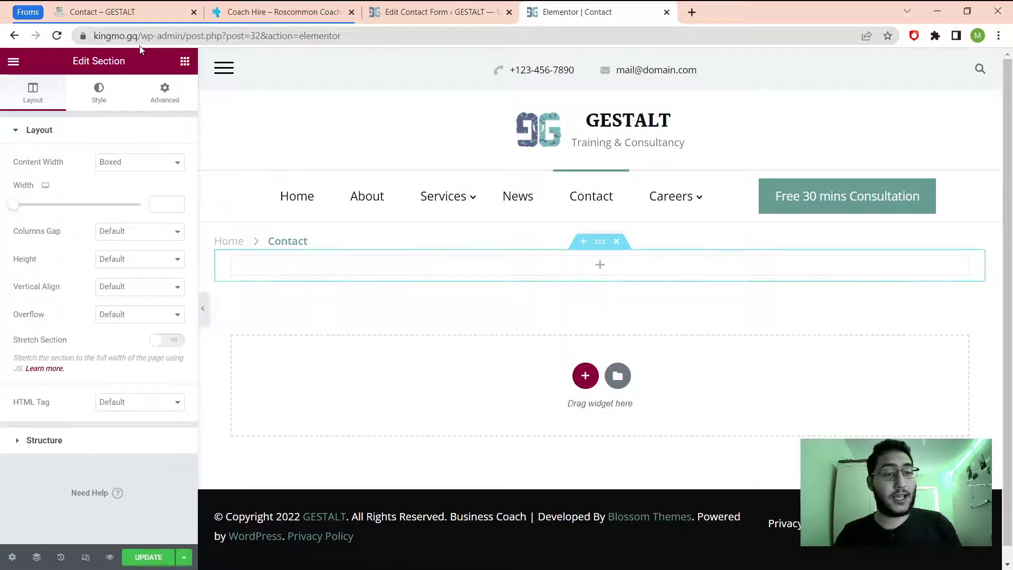
left_click(180, 64)
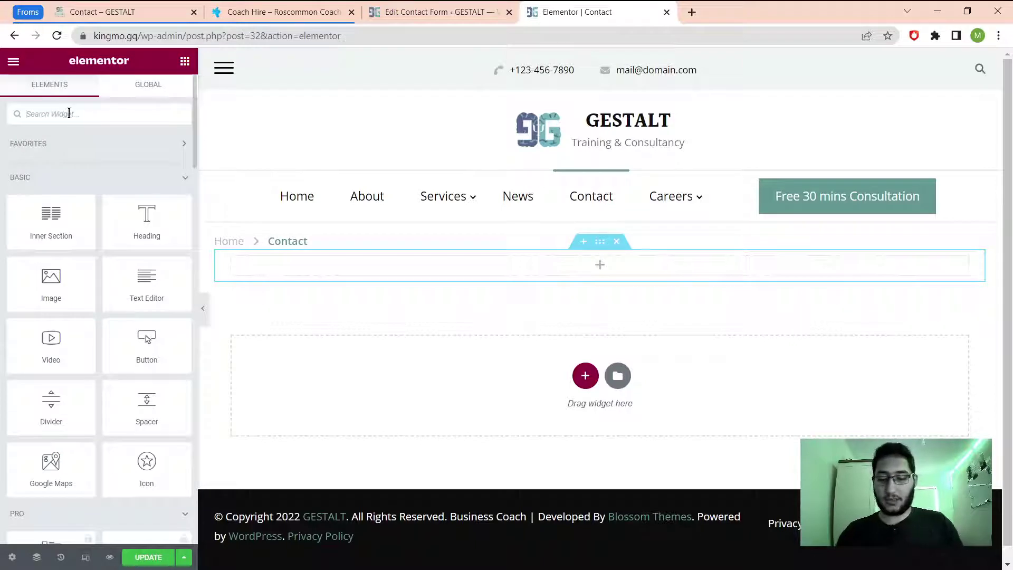
type("code")
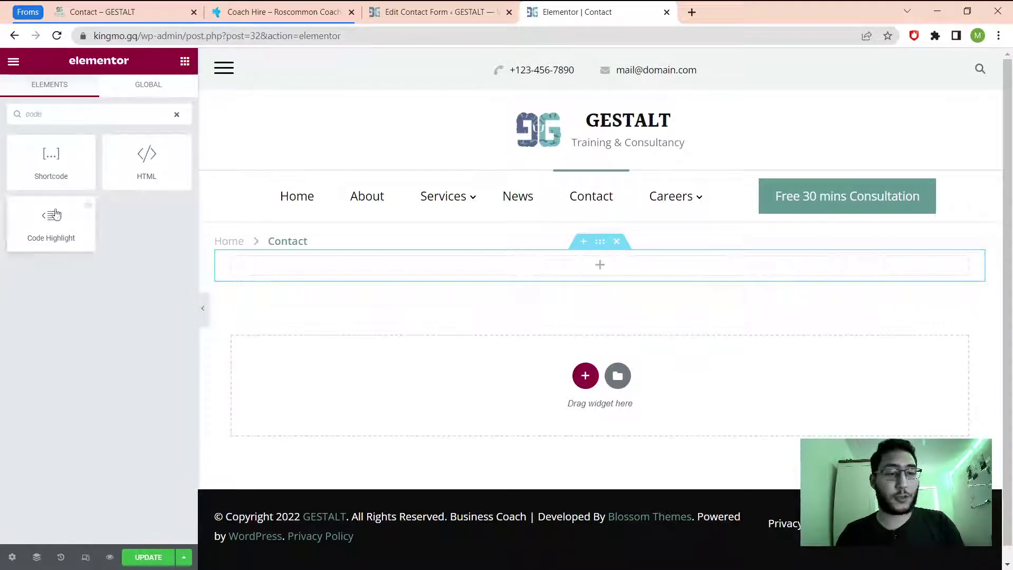
left_click_drag(48, 176, 555, 265)
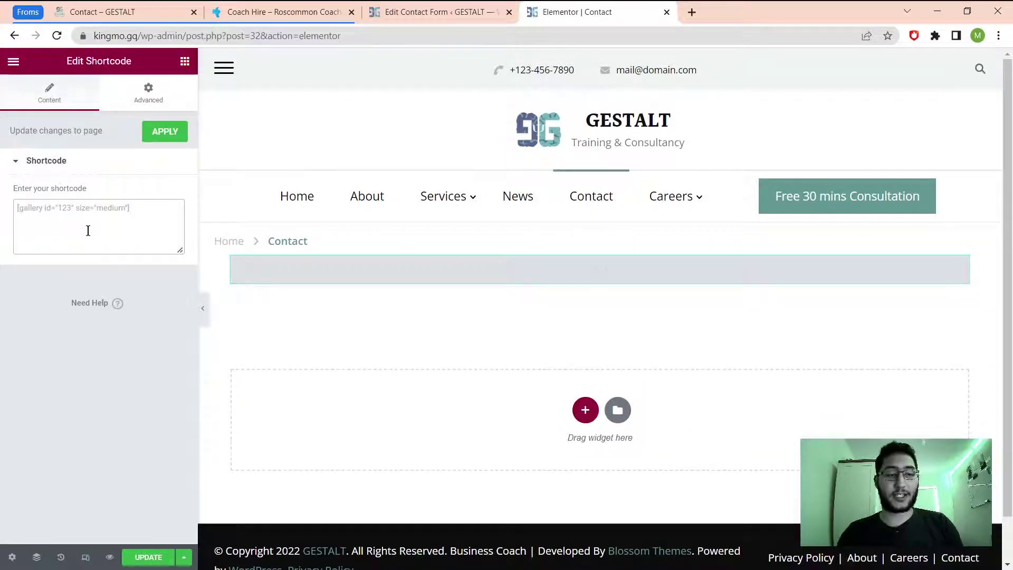
left_click(89, 231)
key("ctrl+v")
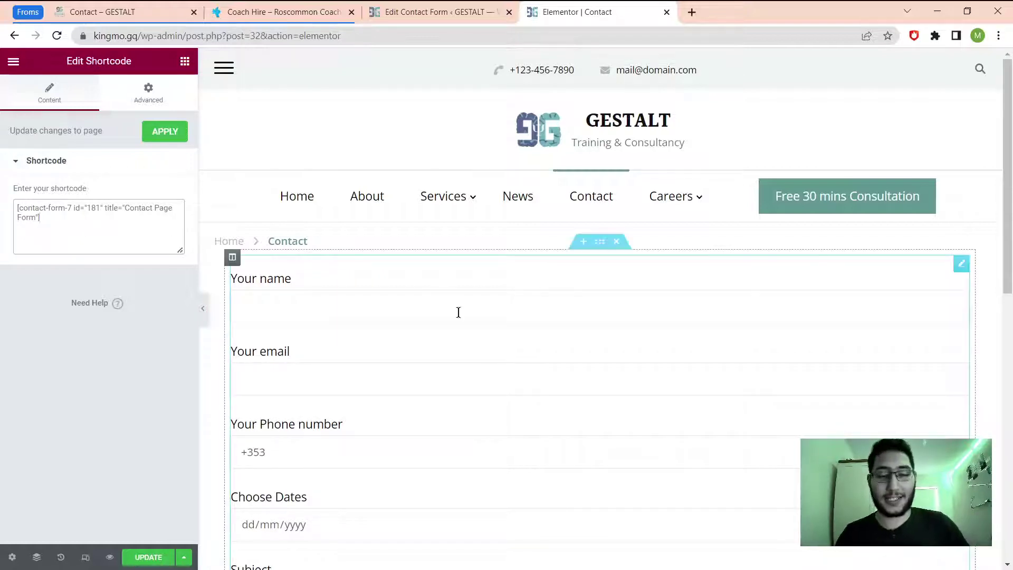
Test the Your Phone number and Choose Dates fields in the preview, then publish the page with UPDATE.
scroll(267, 168, "down", 3)
scroll(268, 183, "down", 1)
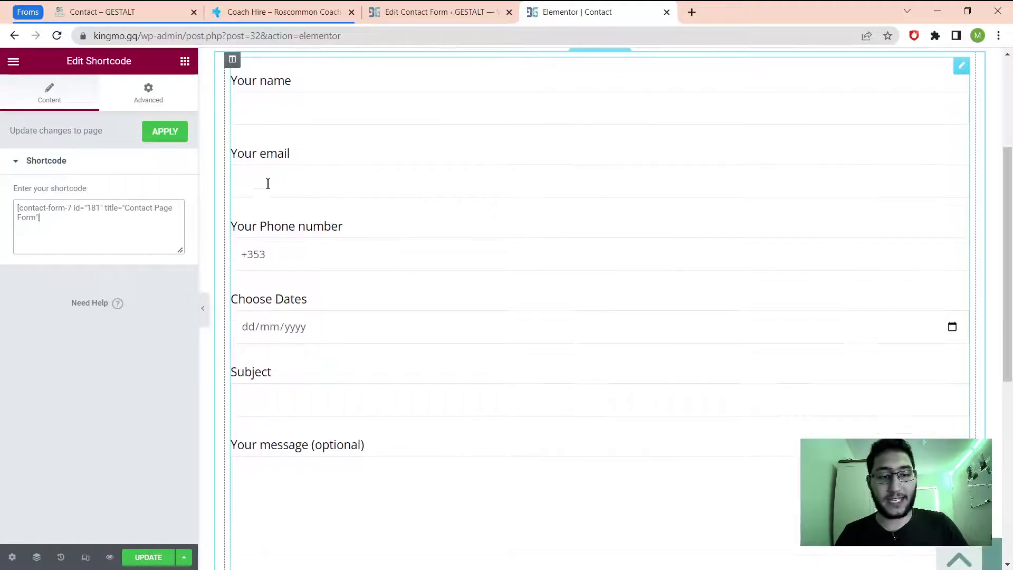
left_click(268, 258)
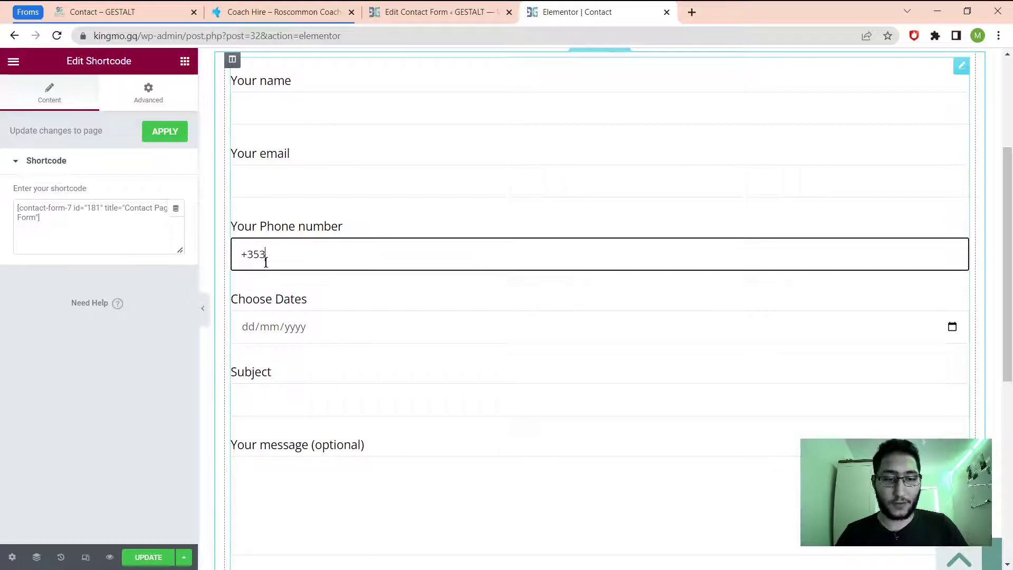
left_click_drag(266, 255, 253, 254)
left_click(354, 264)
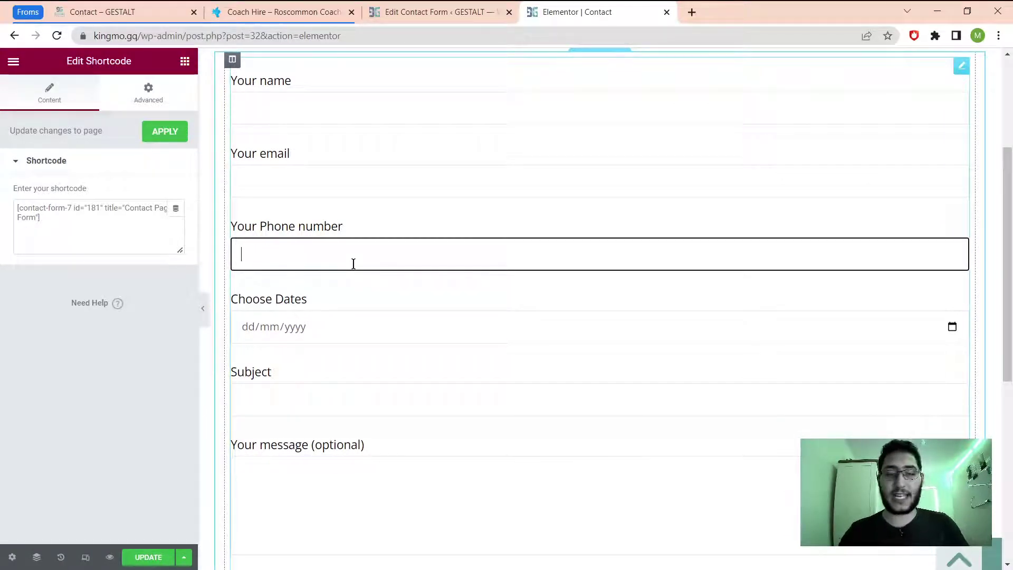
scroll(347, 321, "down", 2)
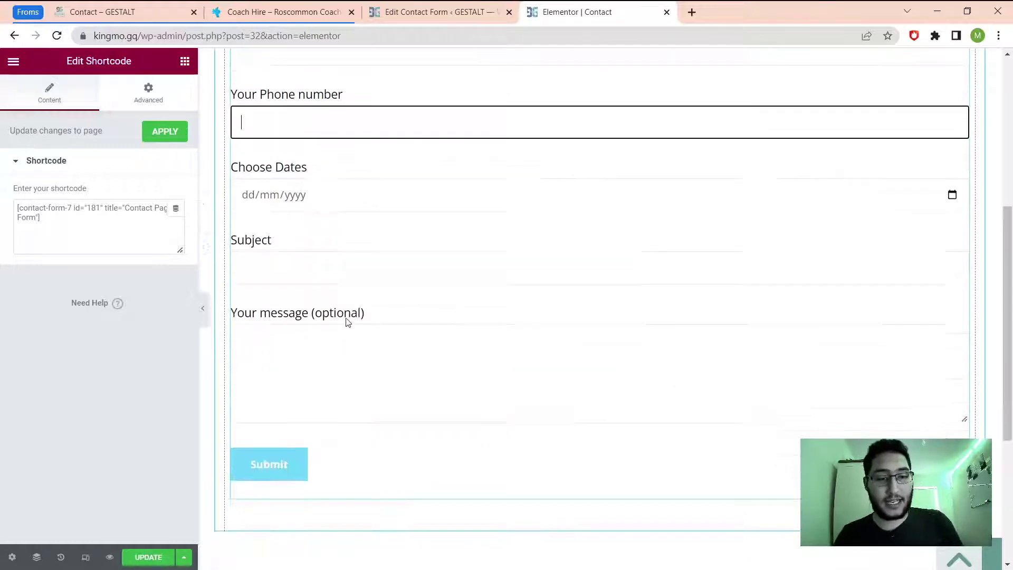
left_click(288, 199)
left_click(969, 196)
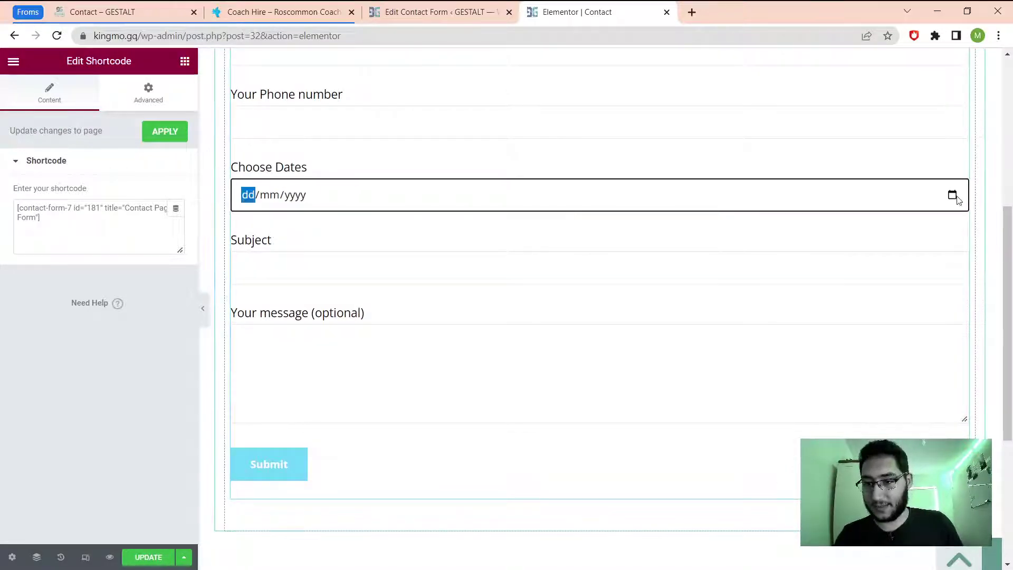
left_click(654, 248)
scroll(319, 313, "down", 1)
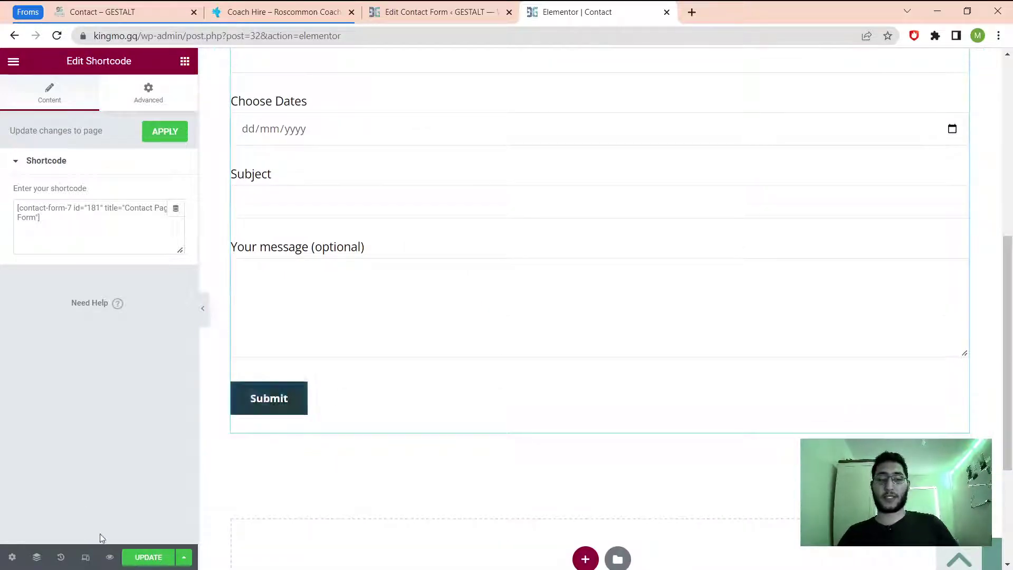
left_click(150, 557)
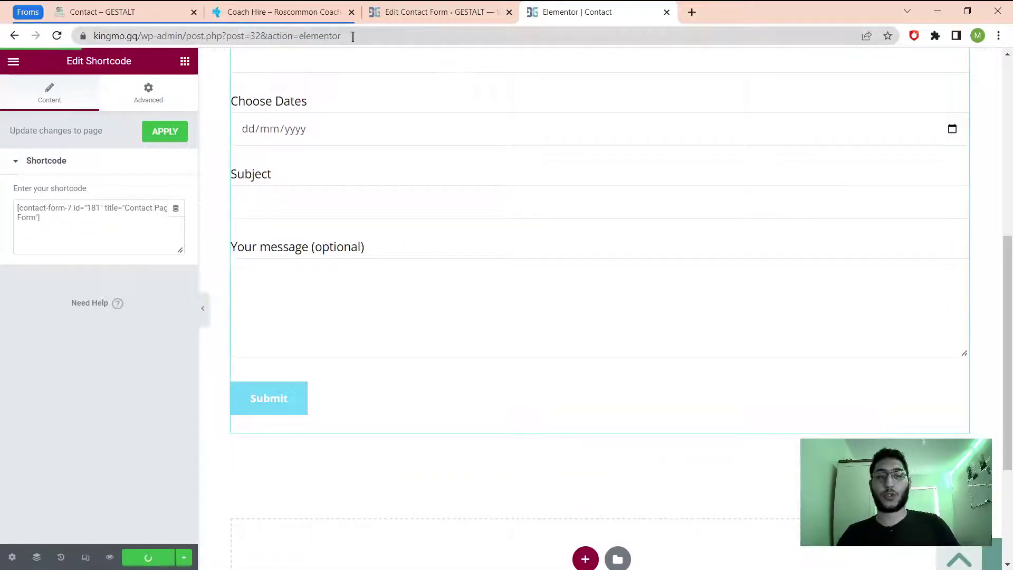
Load kingmo.gq/contact in a new Chrome tab.
key("ctrl+t")
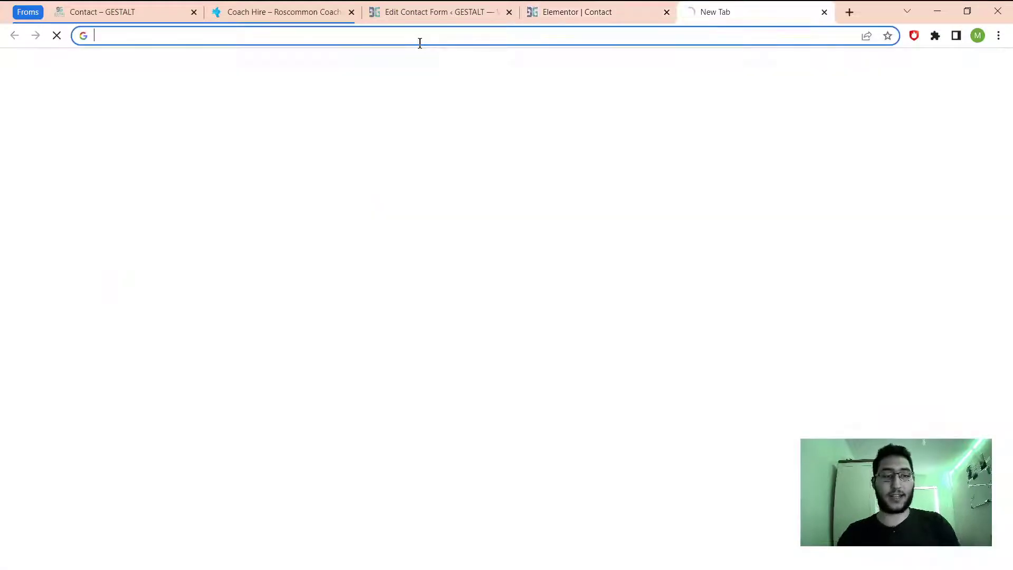
type("king")
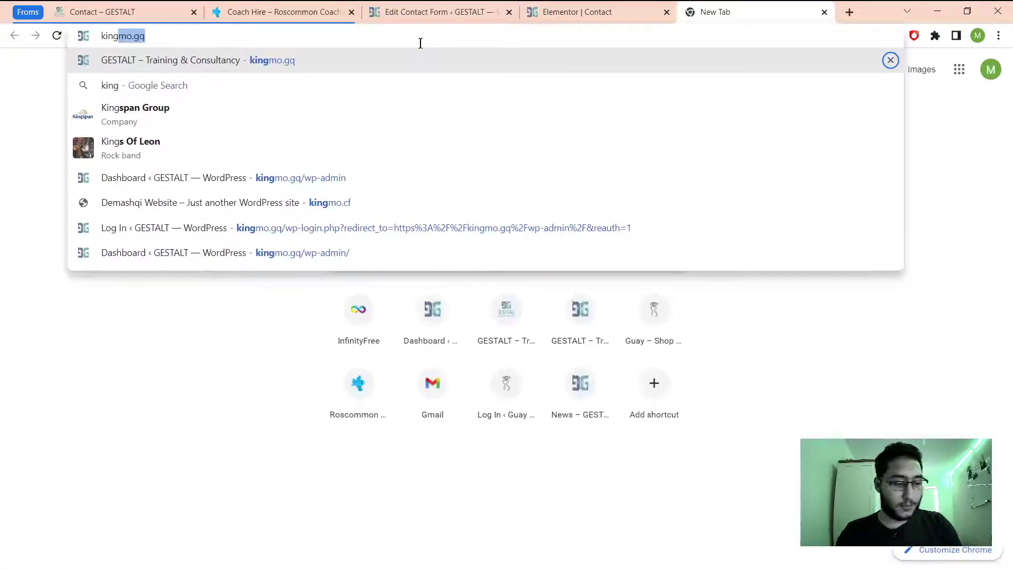
key("BackSpace")
type("mo.gq")
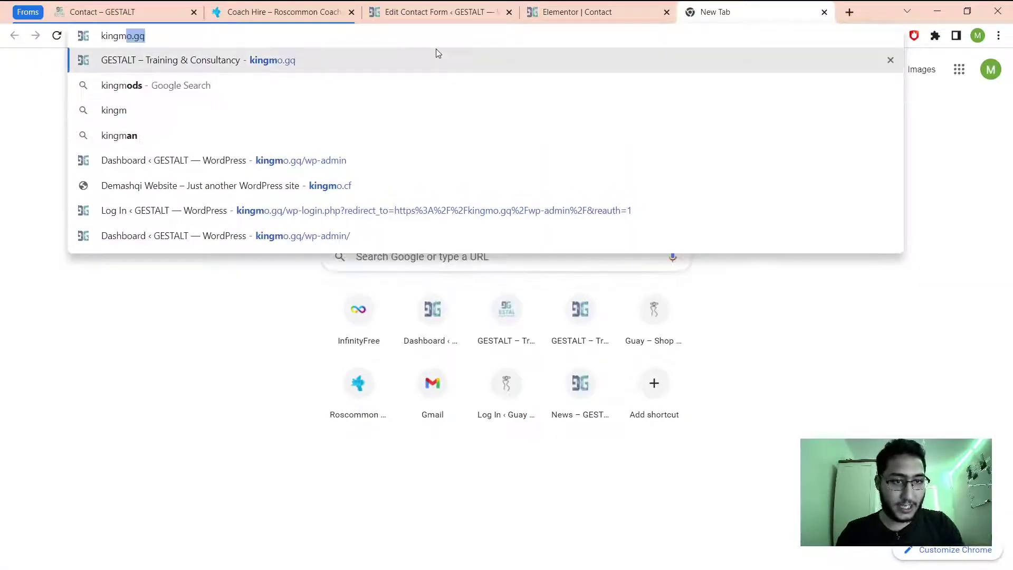
type("/contact")
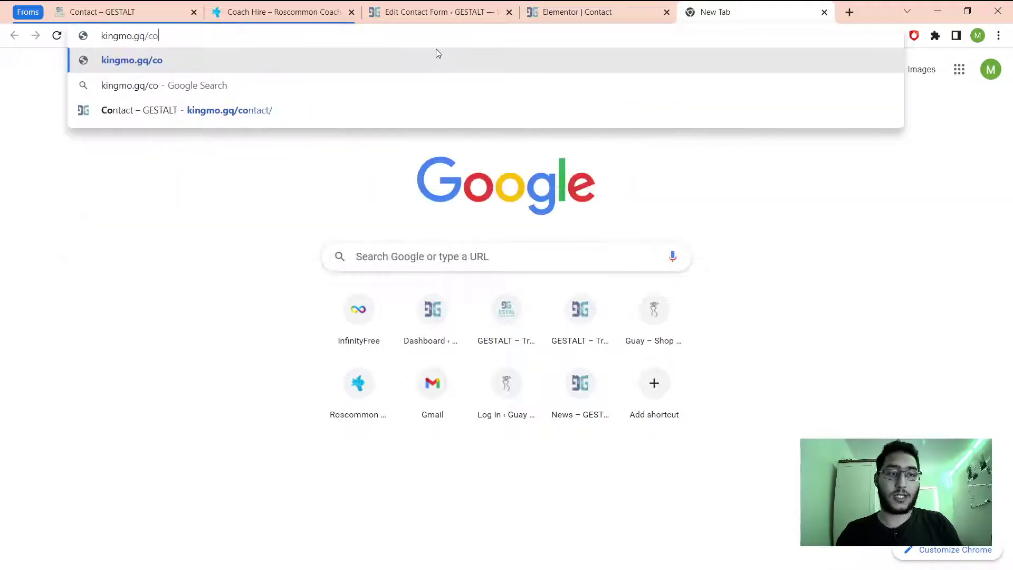
key("Return")
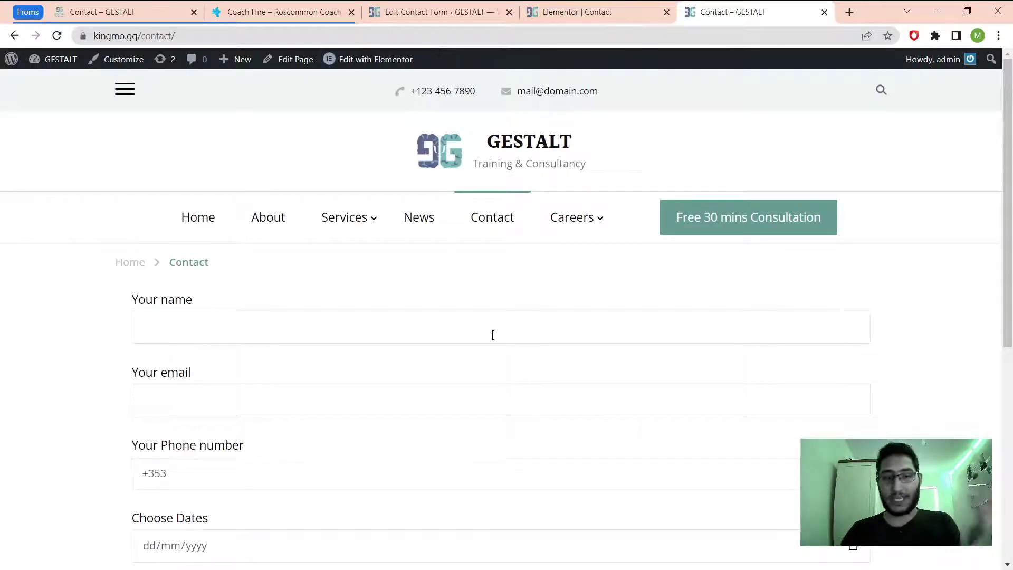
Scroll through the Contact form to review the name, email, phone, date, subject, message and Submit elements.
scroll(496, 333, "down", 5)
scroll(499, 319, "down", 2)
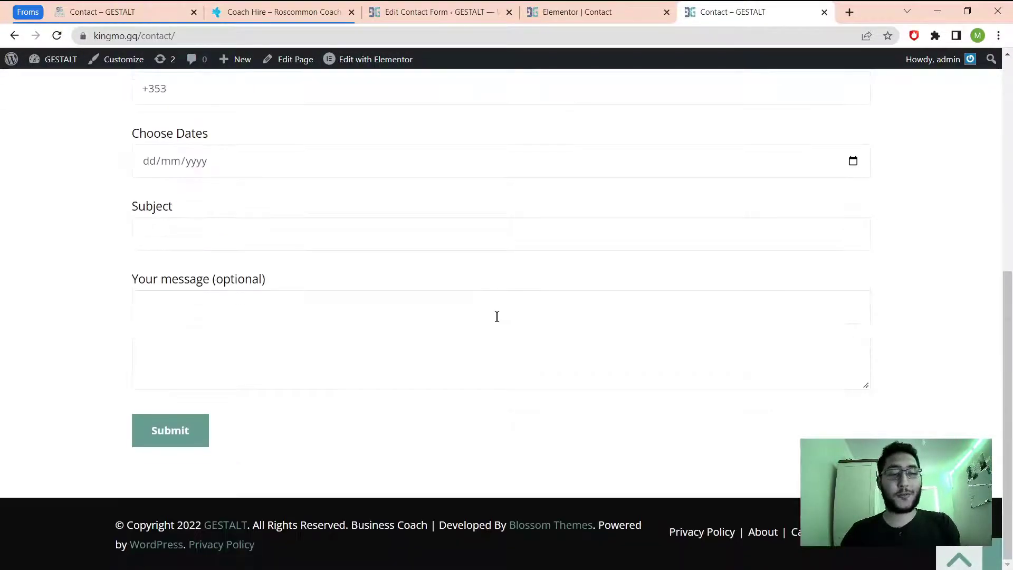
scroll(496, 317, "up", 2)
scroll(528, 333, "down", 2)
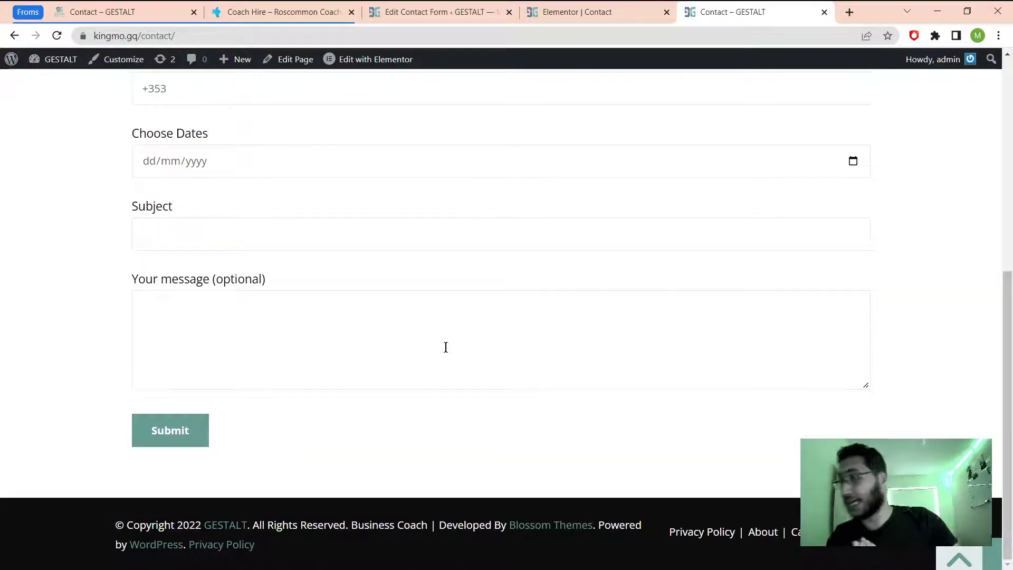
scroll(446, 346, "up", 5)
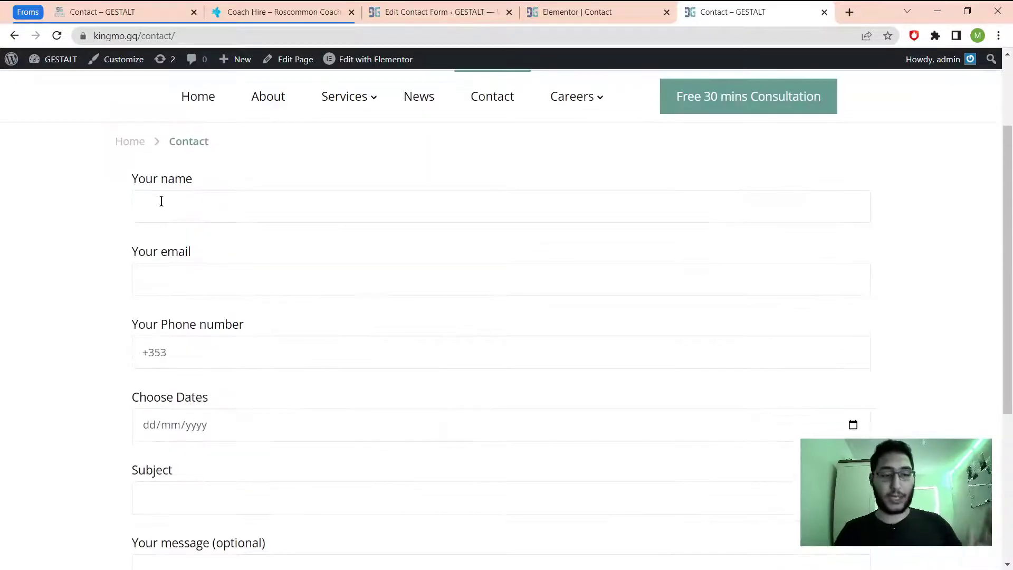
Enter a test name and replace the invalid email with a valid Gmail address.
left_click(175, 209)
type("d")
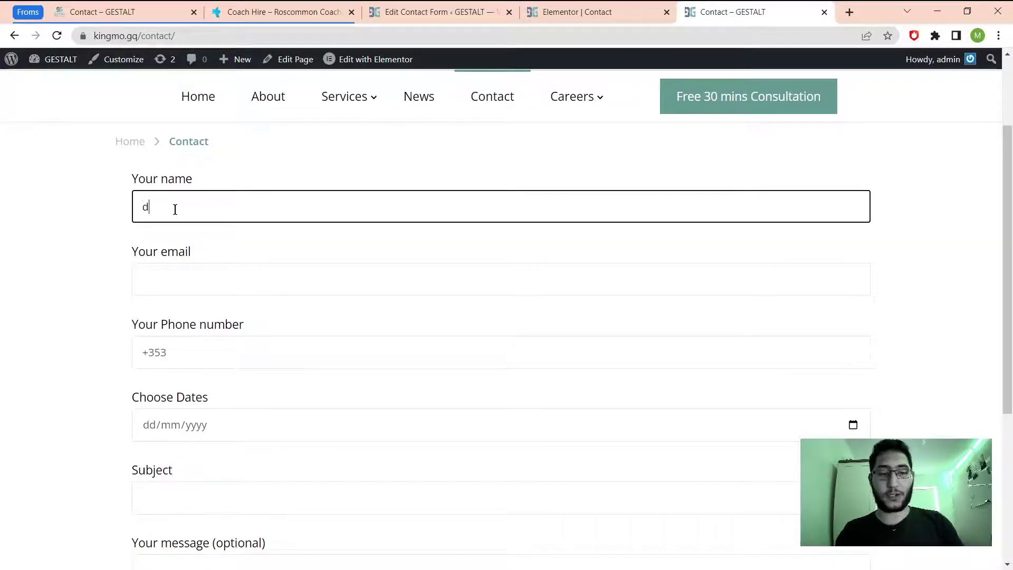
type("ohamad")
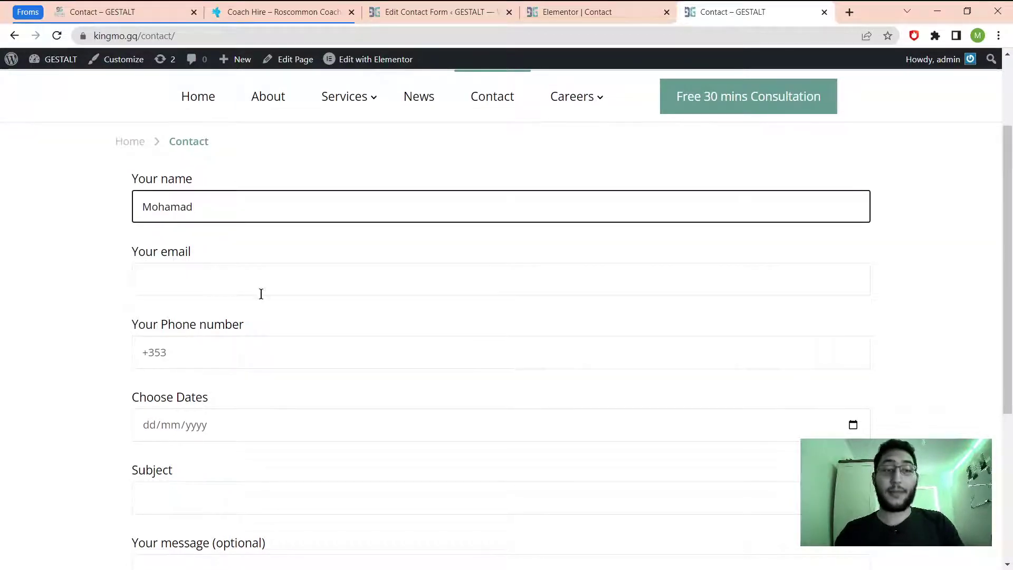
left_click(233, 286)
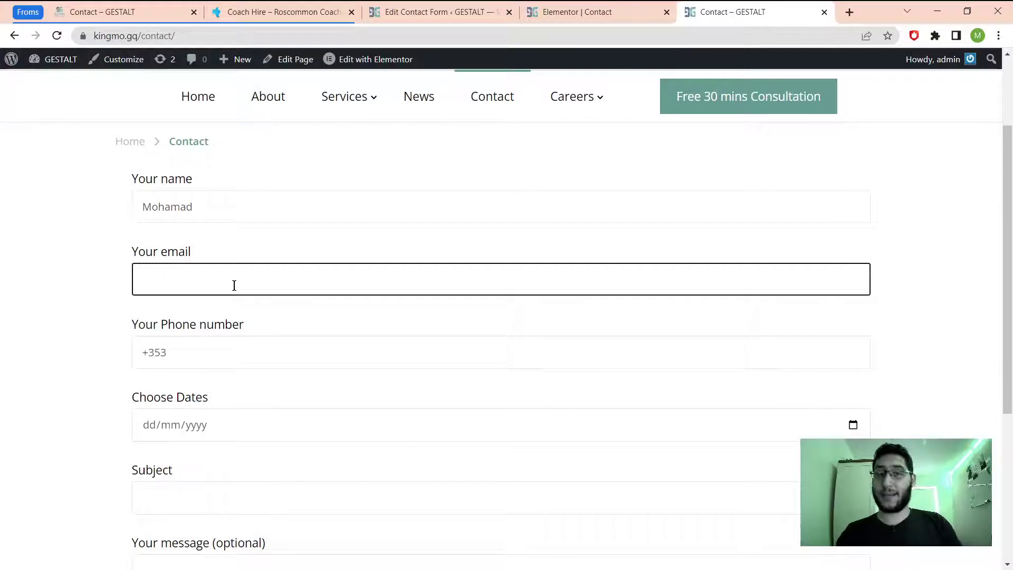
type("sdksdfkk")
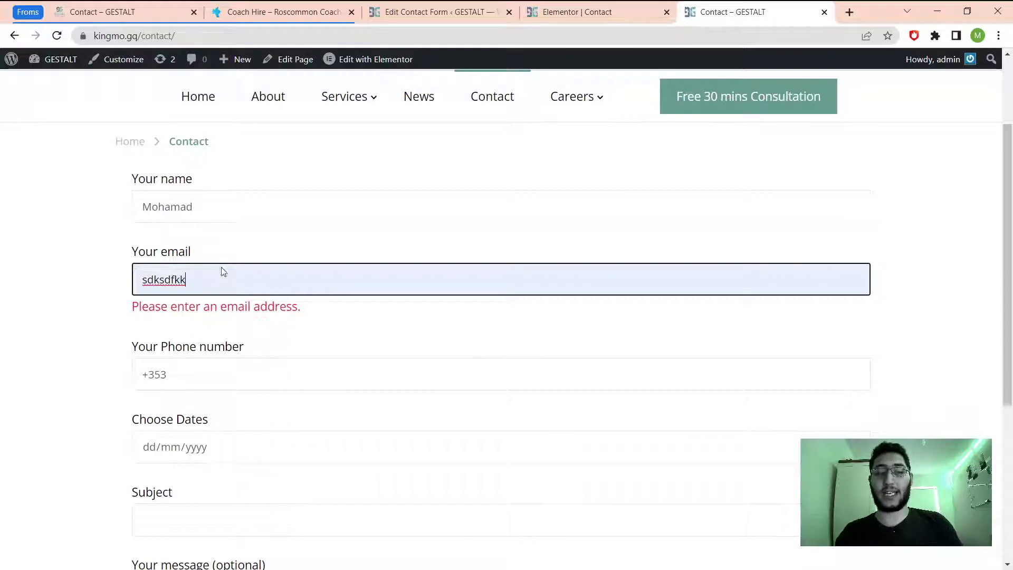
double_click(193, 280)
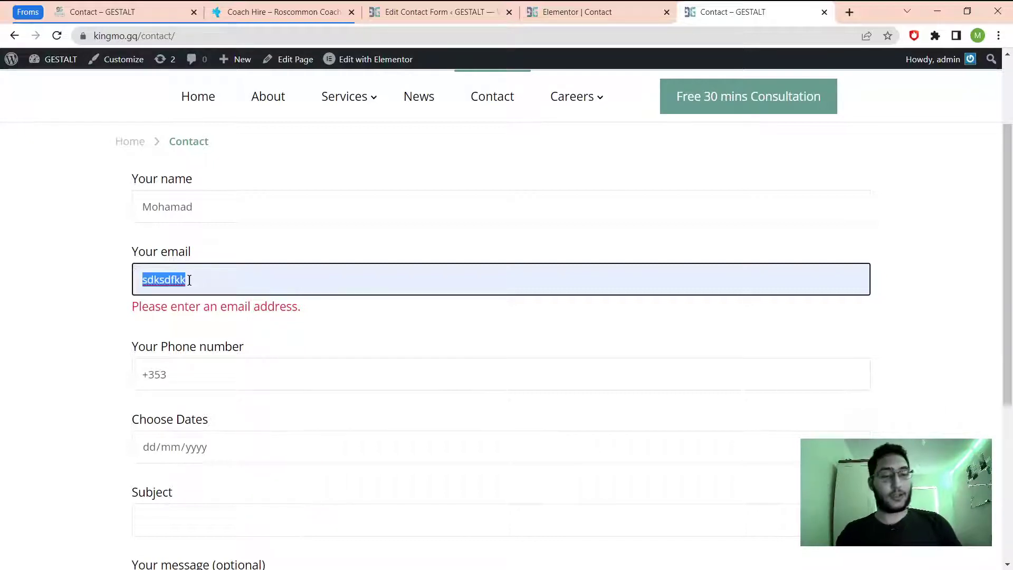
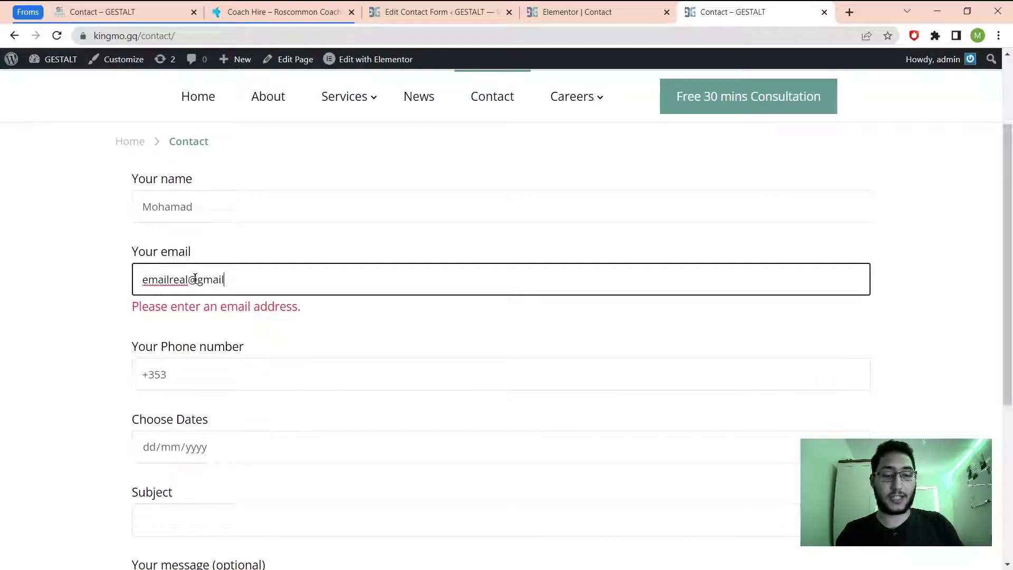
left_click(93, 331)
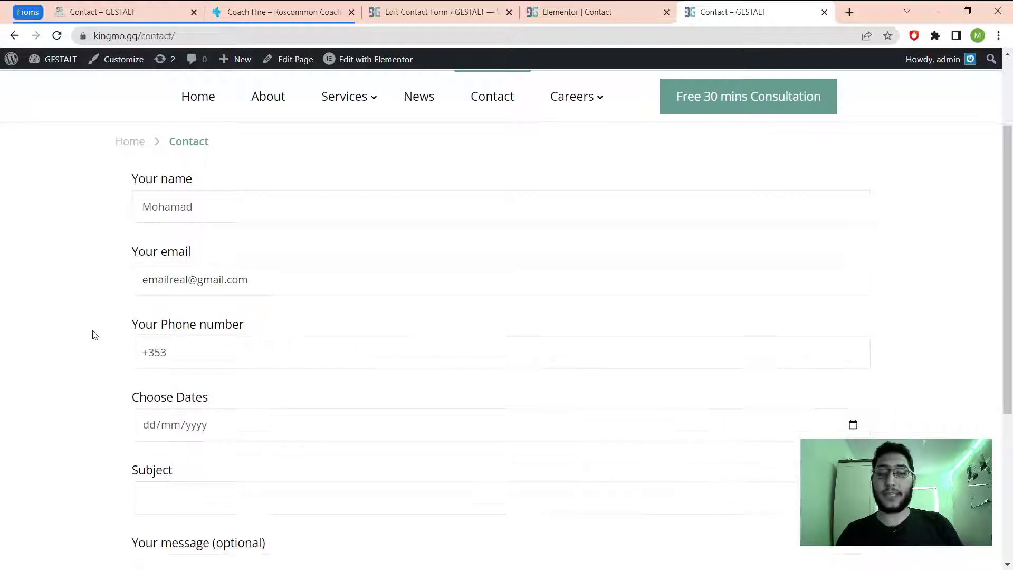
Type the rest of the phone number after the +353 prefix.
left_click(192, 353)
left_click_drag(192, 353, 136, 352)
left_click(184, 350)
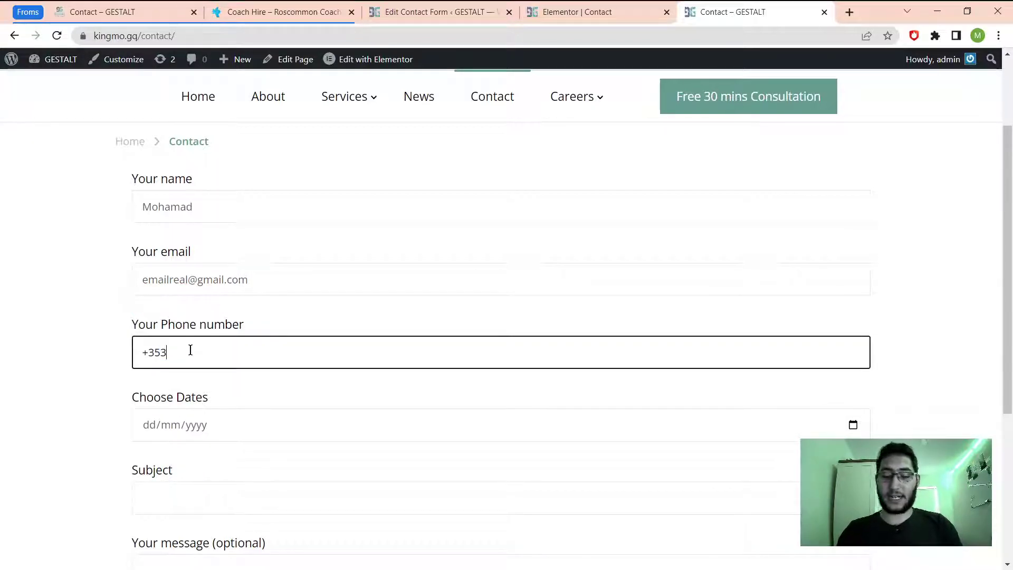
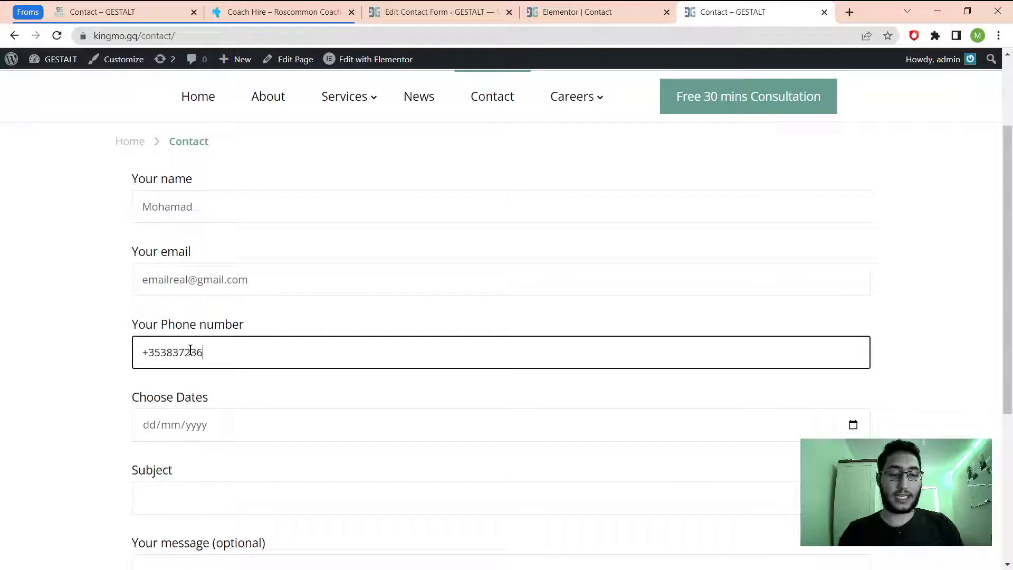
scroll(190, 353, "down", 2)
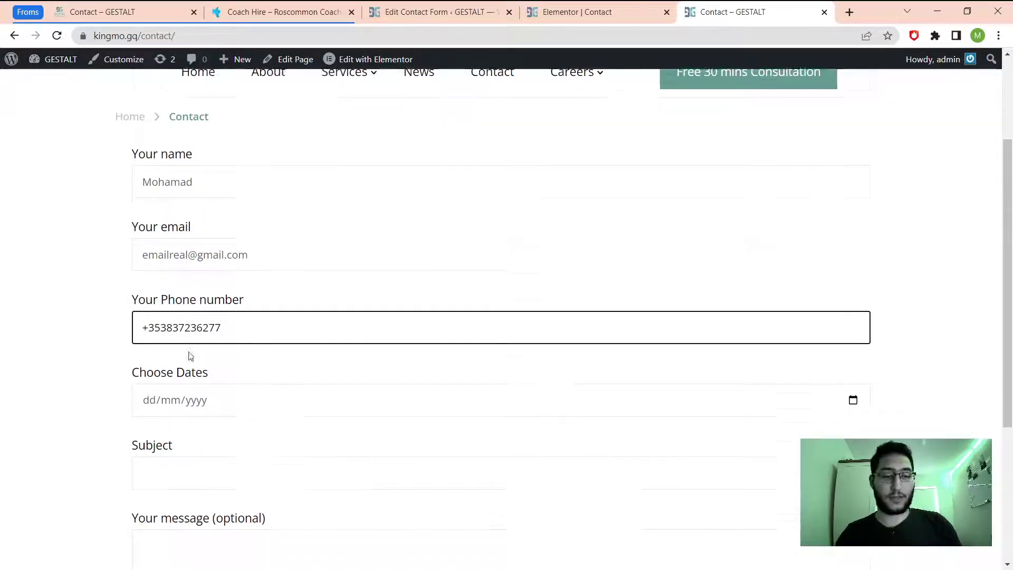
Set Choose Dates to 20/07/2022 and the Subject to 'Just booked a holiday'.
left_click(850, 304)
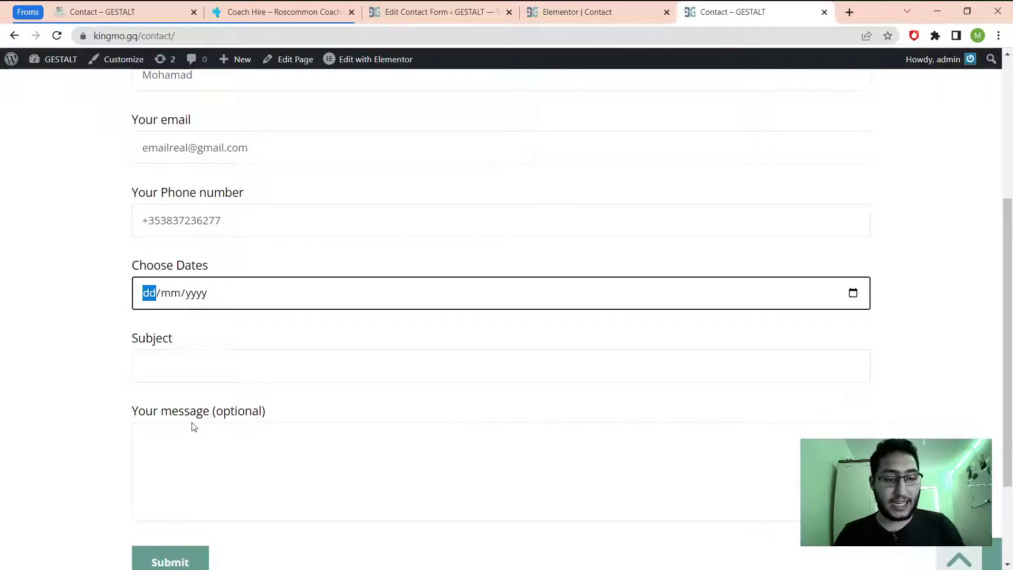
type("20/07/2022")
left_click(238, 360)
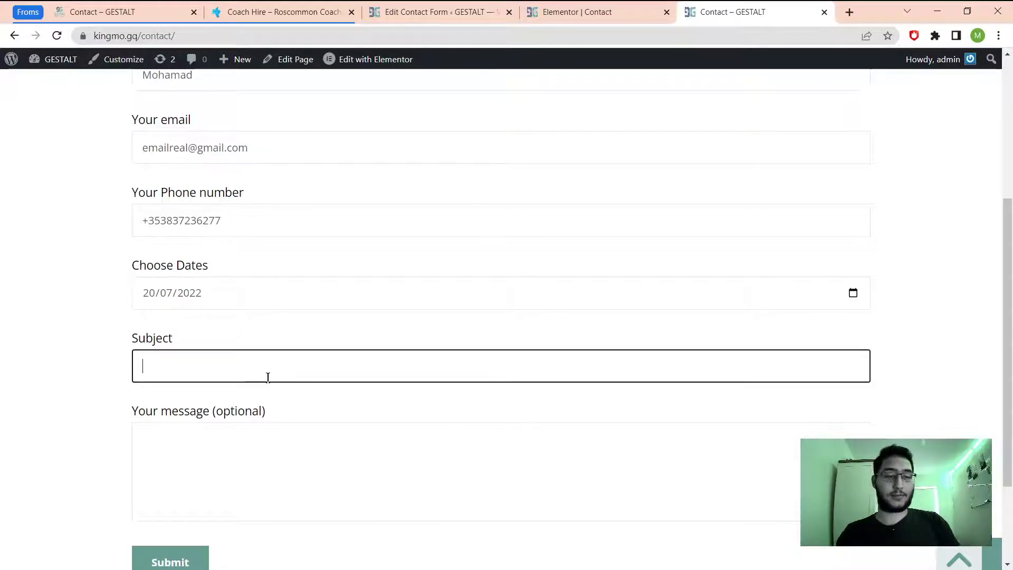
type("Justt")
key("BackSpace")
type("bo")
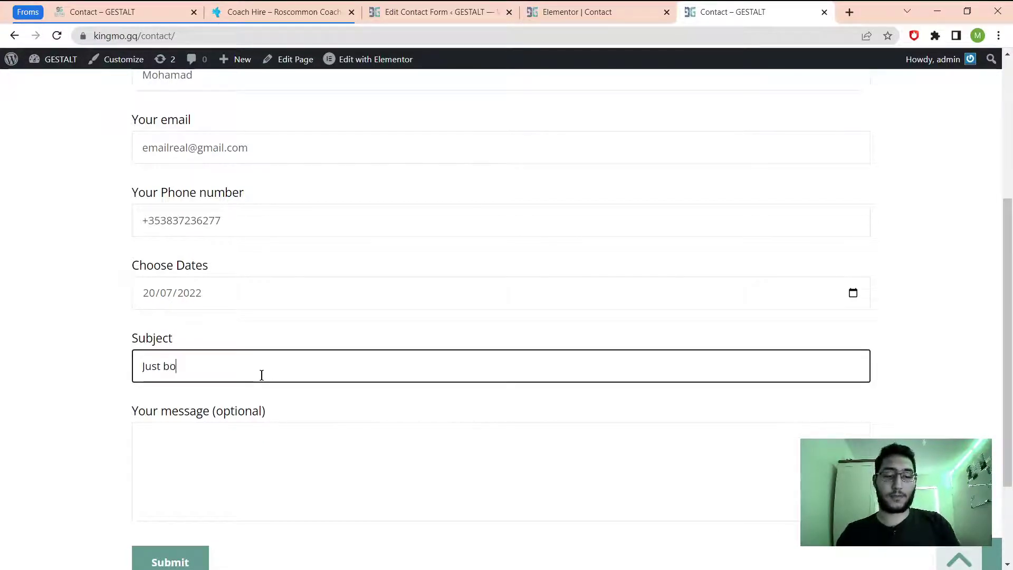
type("oked a holiday")
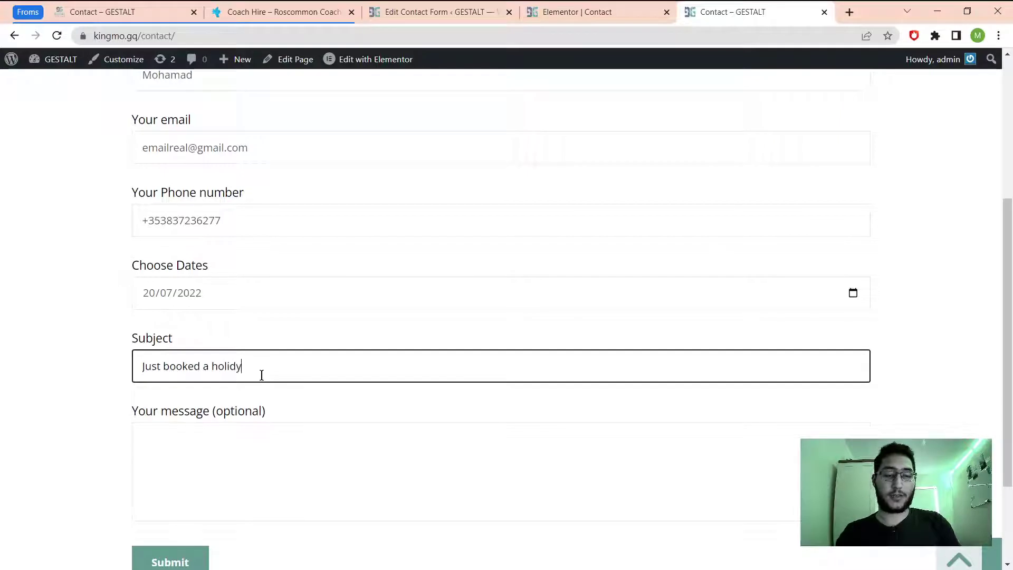
left_click(336, 488)
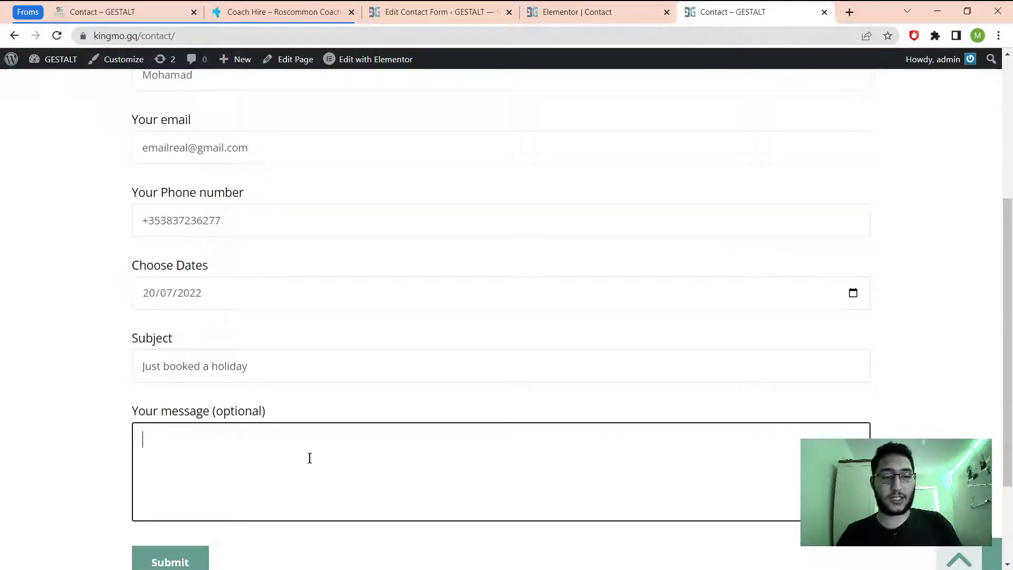
Clear the phone number to trigger the required-field warning, then enter a new local number.
scroll(310, 458, "down", 3)
scroll(190, 189, "up", 3)
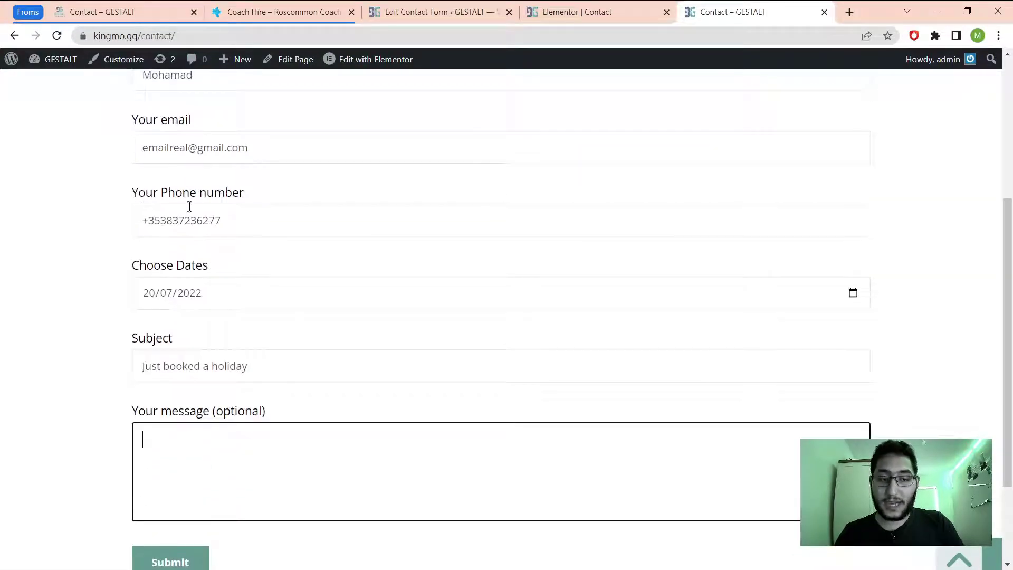
left_click_drag(243, 221, 78, 234)
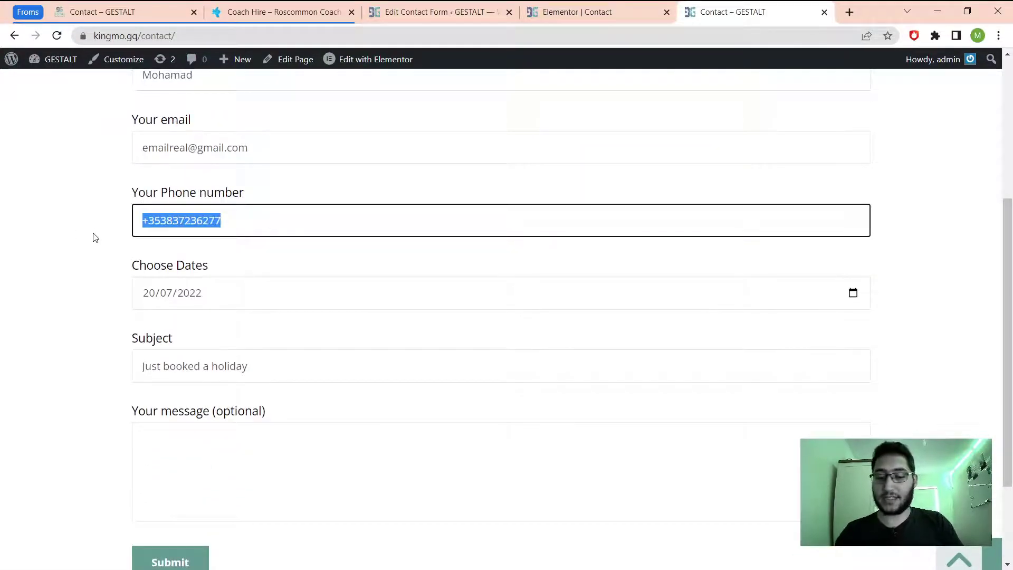
key("BackSpace")
scroll(229, 410, "down", 2)
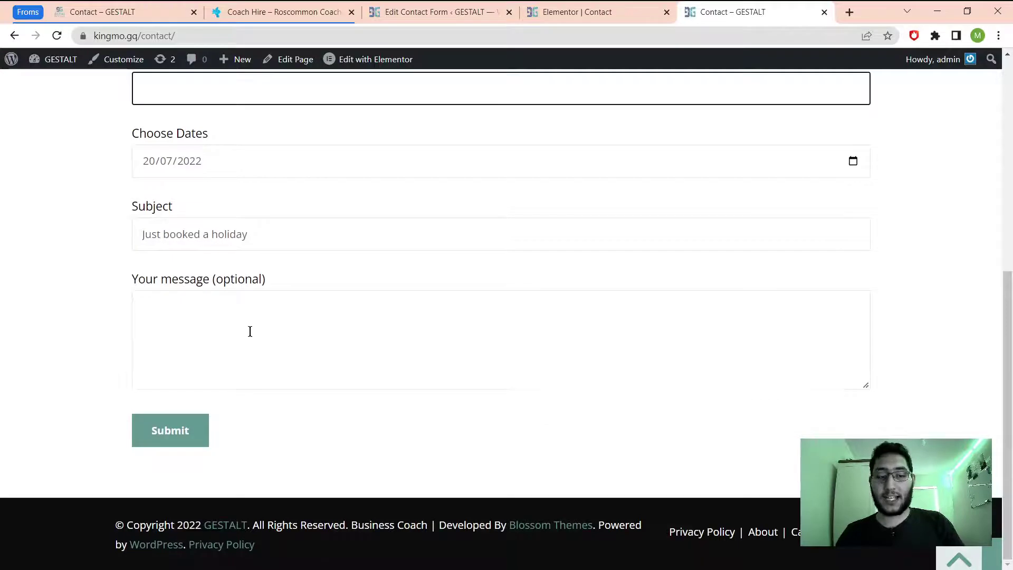
left_click(248, 332)
scroll(203, 147, "up", 2)
left_click(196, 225)
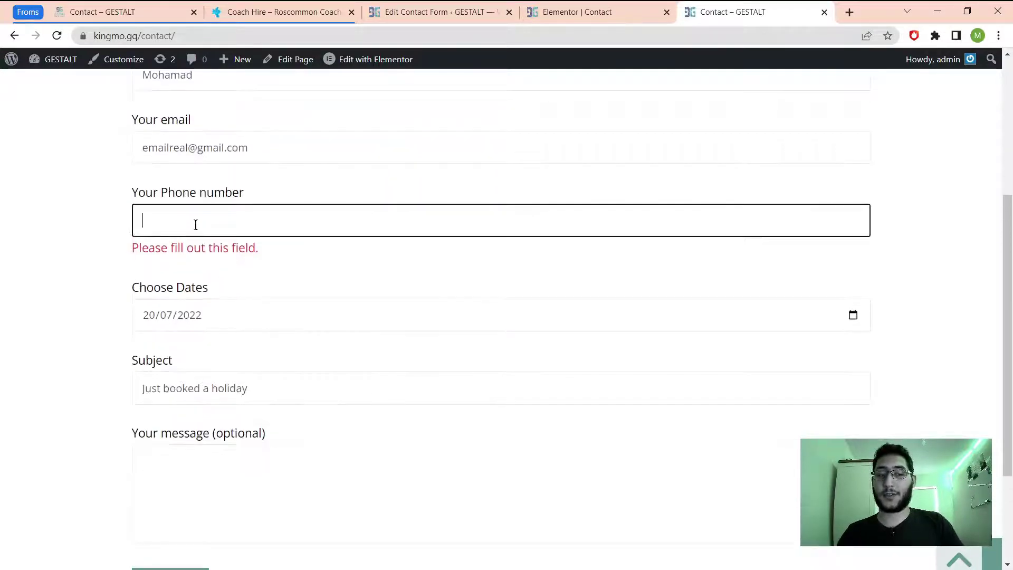
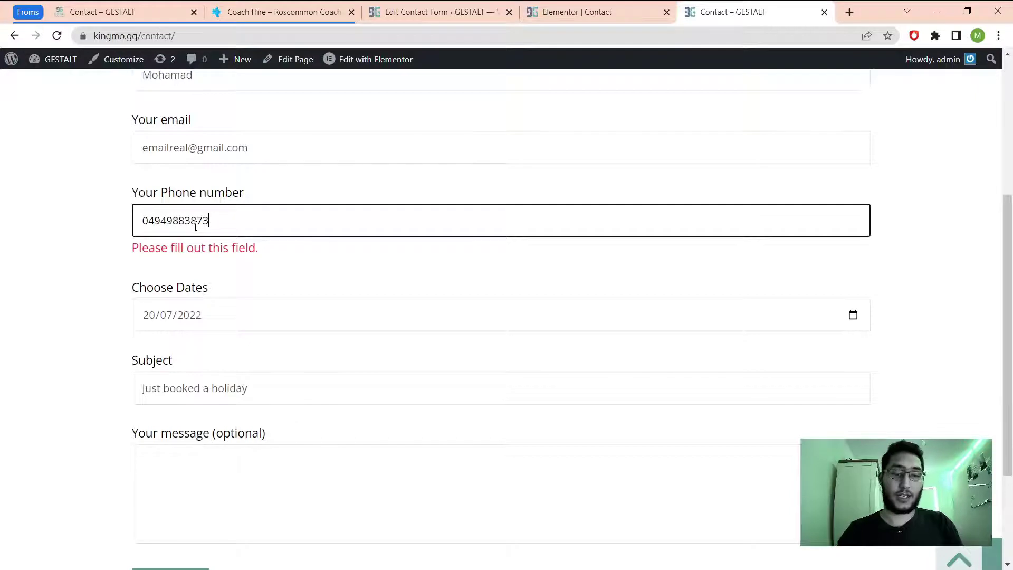
scroll(195, 225, "down", 1)
scroll(188, 410, "down", 2)
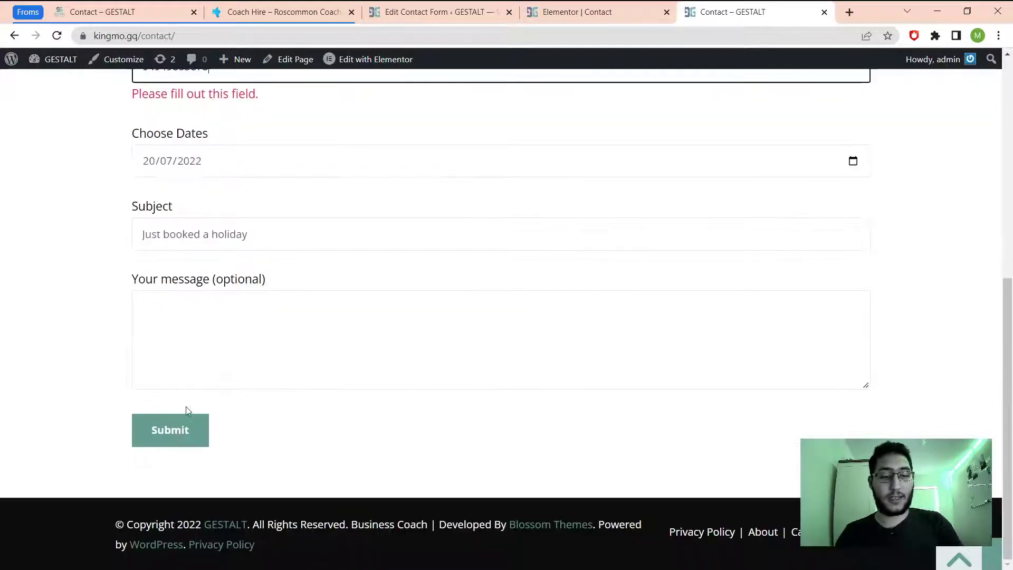
Submit the form, confirm the 'Thank you for your message' notice, and enter gmail.com in a new tab.
left_click(185, 428)
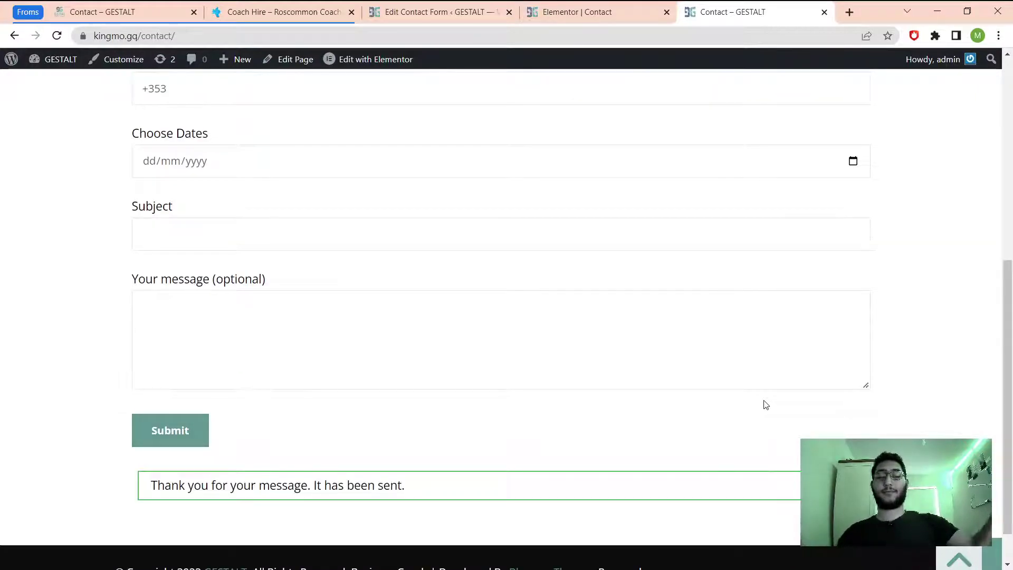
scroll(572, 459, "down", 1)
scroll(532, 428, "up", 6)
scroll(532, 427, "up", 2)
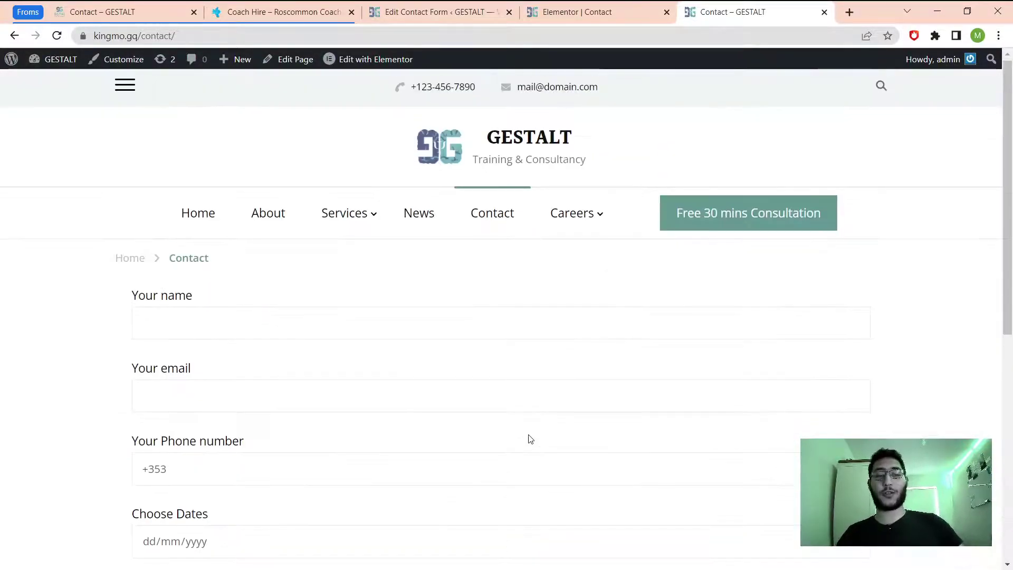
scroll(527, 438, "down", 4)
scroll(528, 435, "down", 3)
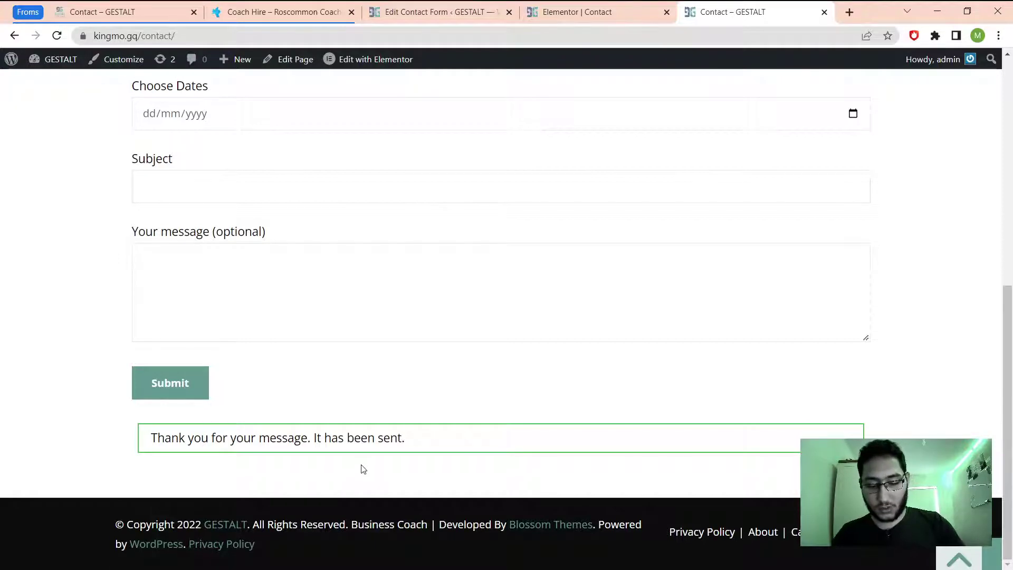
key("ctrl+t")
type("gmail.com")
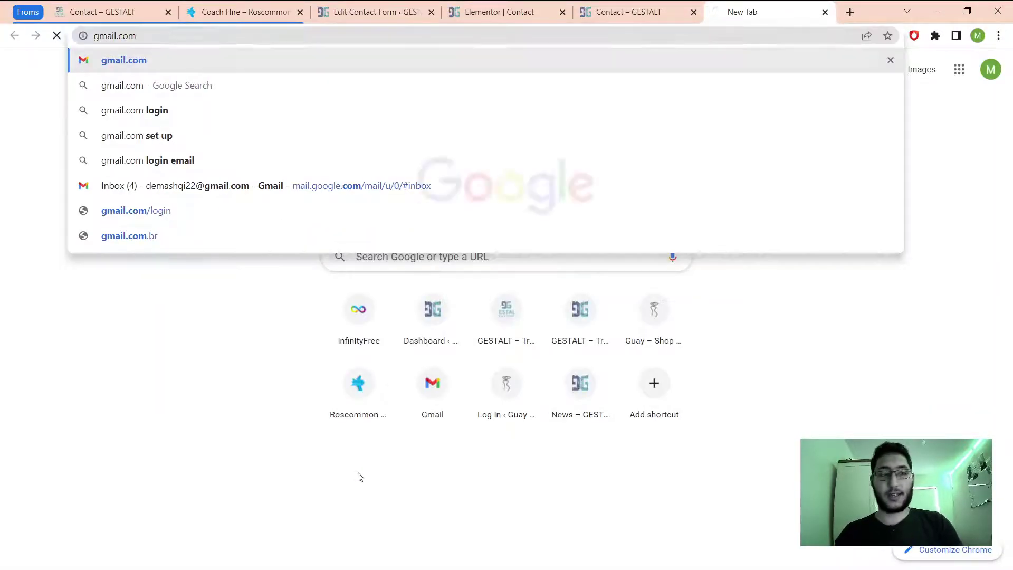
Load Gmail, refresh the inbox for the form's notification email, then return to the Contact tab.
key("Return")
left_click(600, 12)
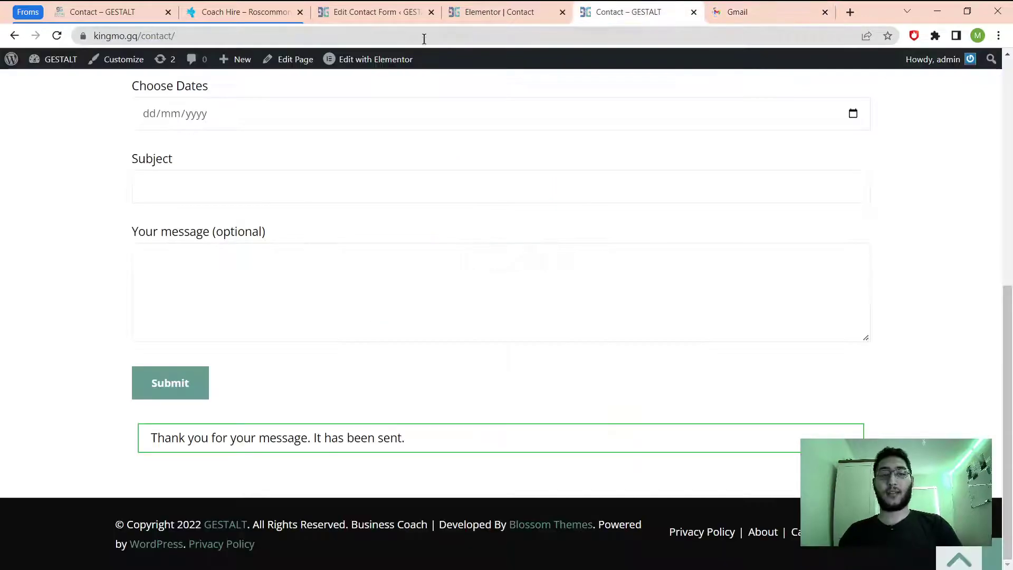
left_click(756, 12)
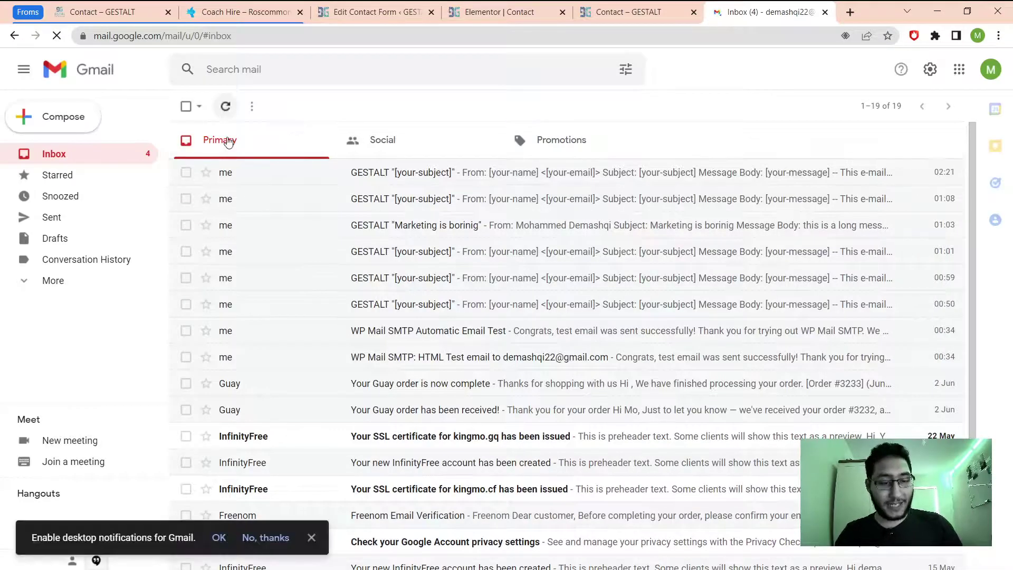
left_click(226, 106)
left_click(635, 6)
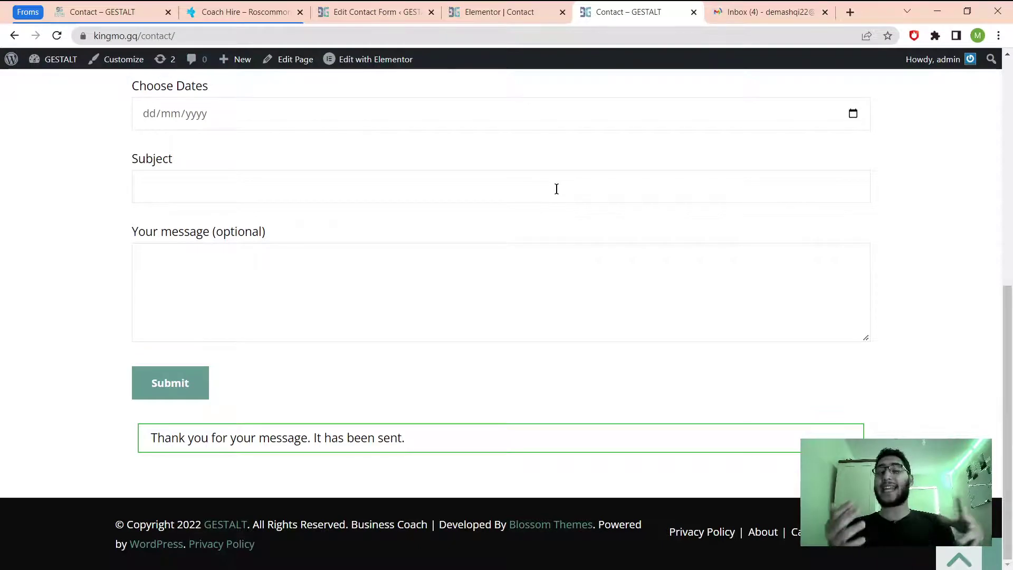
scroll(491, 219, "up", 5)
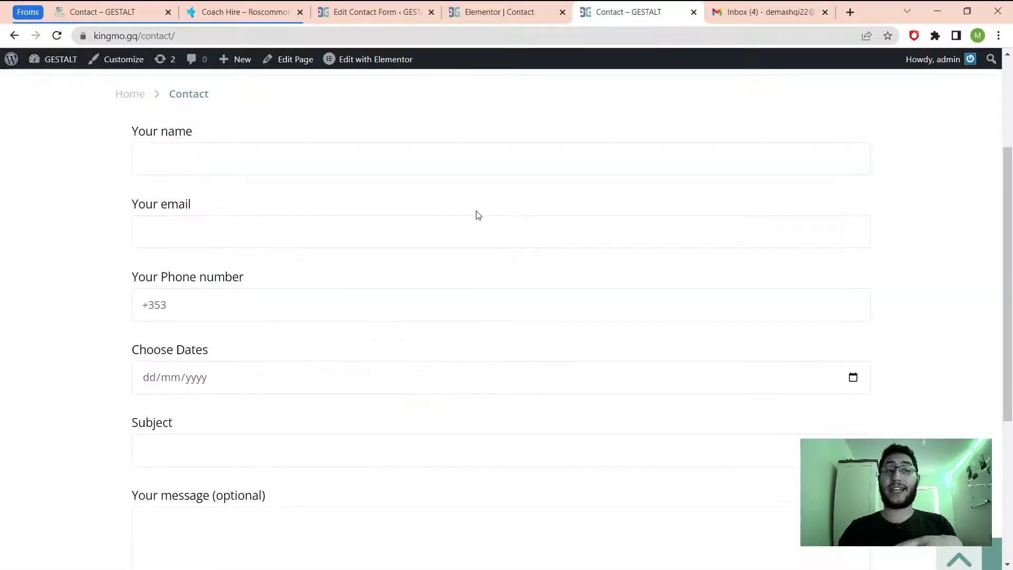
scroll(479, 215, "up", 3)
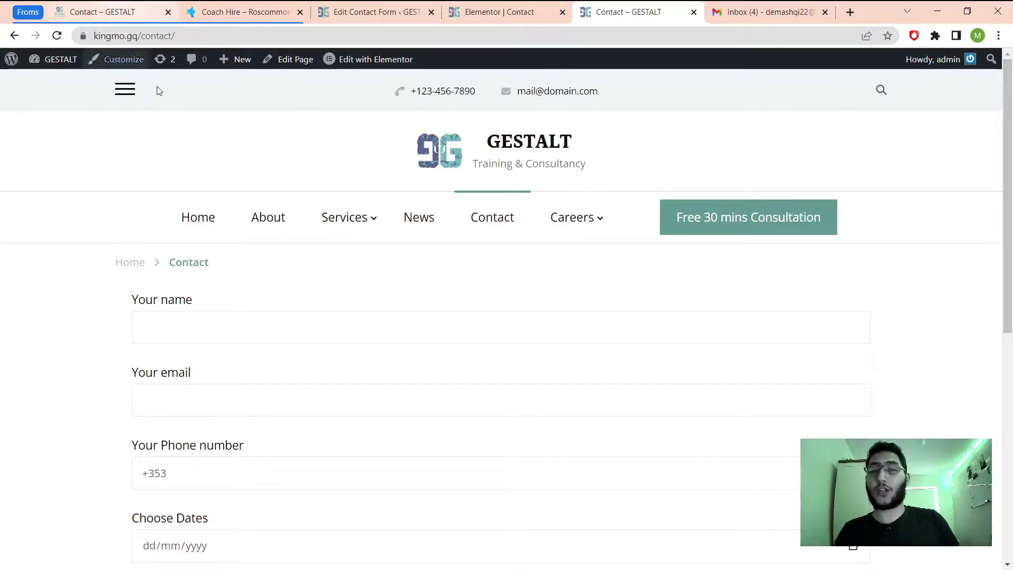
Switch to the Coach Hire – Roscommon tab and scroll up to its BOOK NOW form.
left_click(227, 12)
scroll(326, 409, "up", 11)
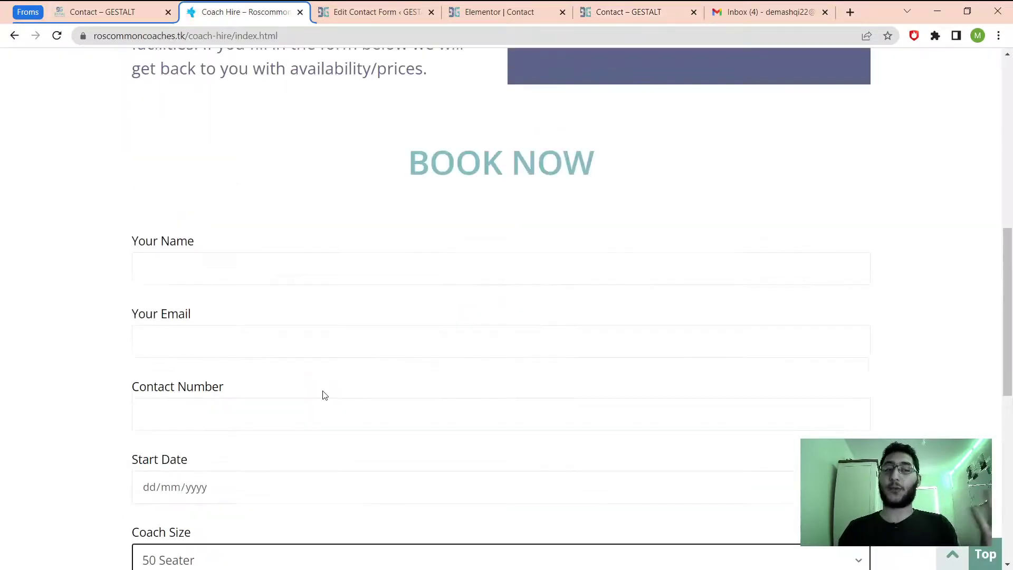